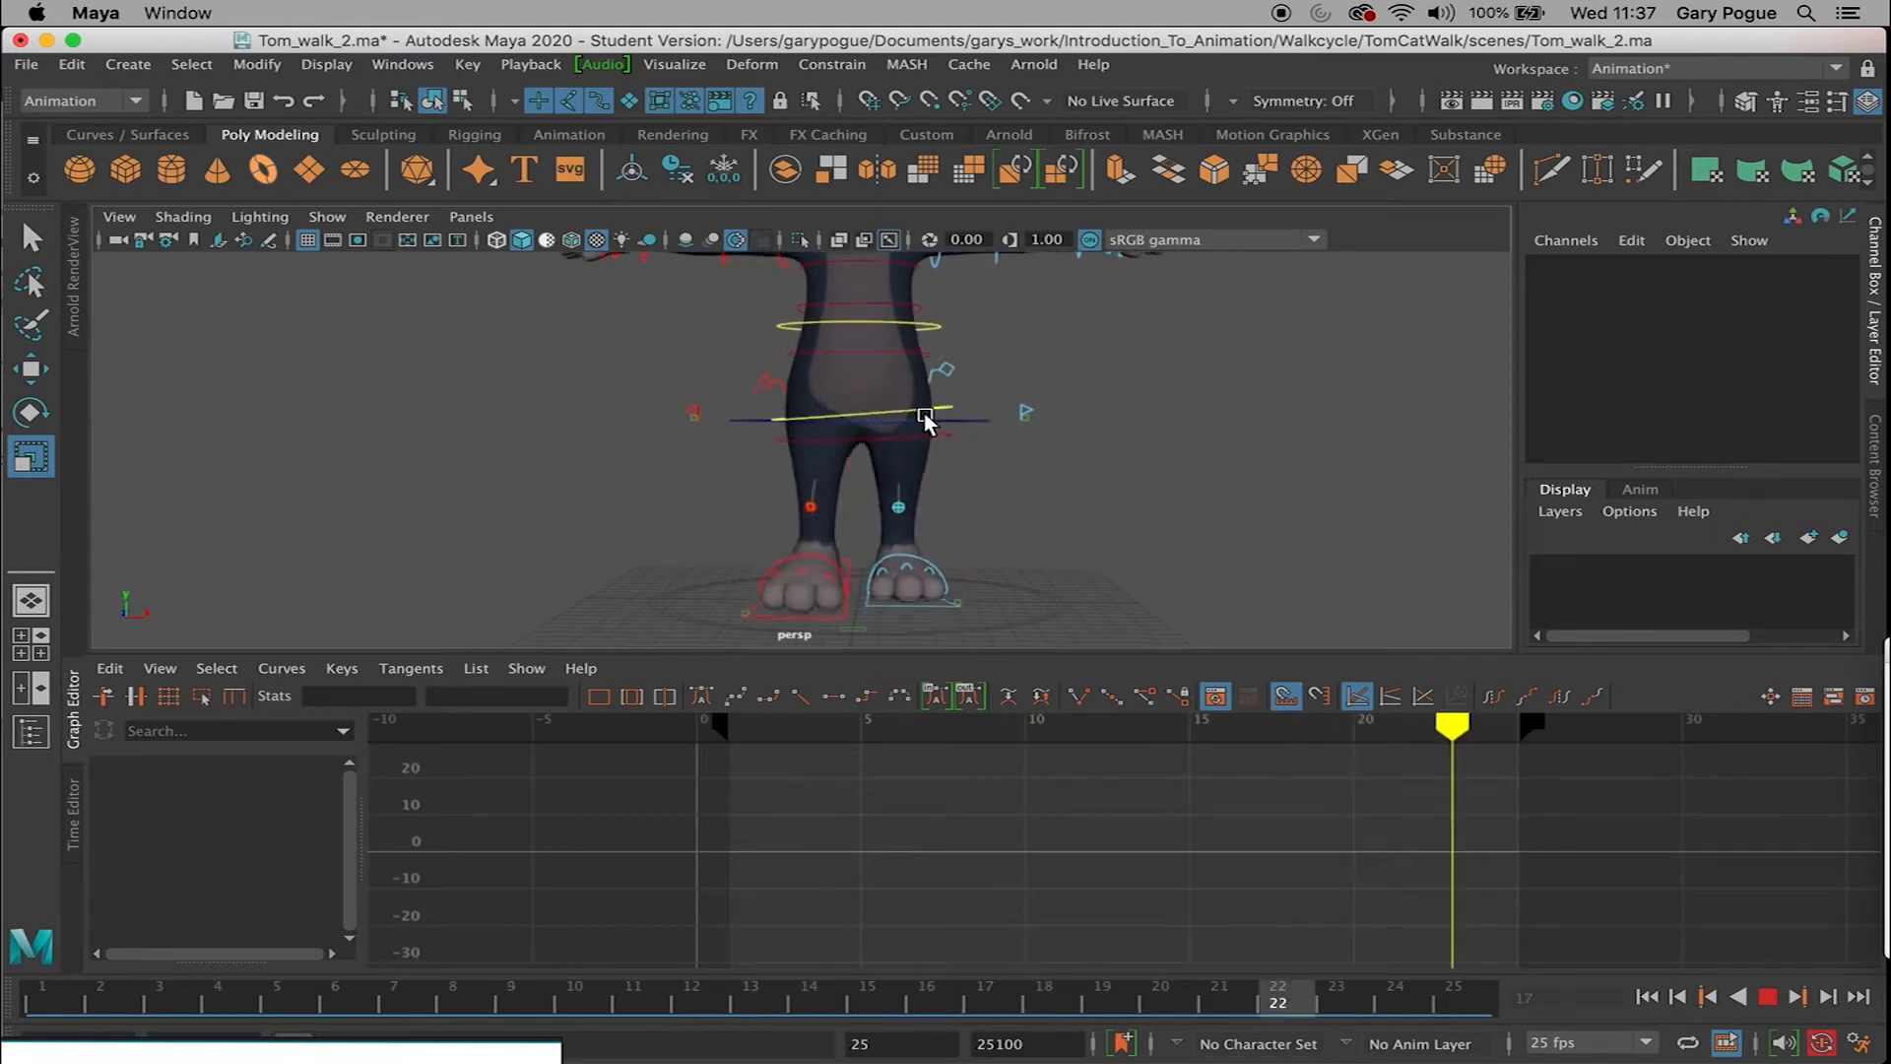
Step: Stop the playback and isolate the Rotate Z animation curve of spine_pelvis_control
click(1770, 998)
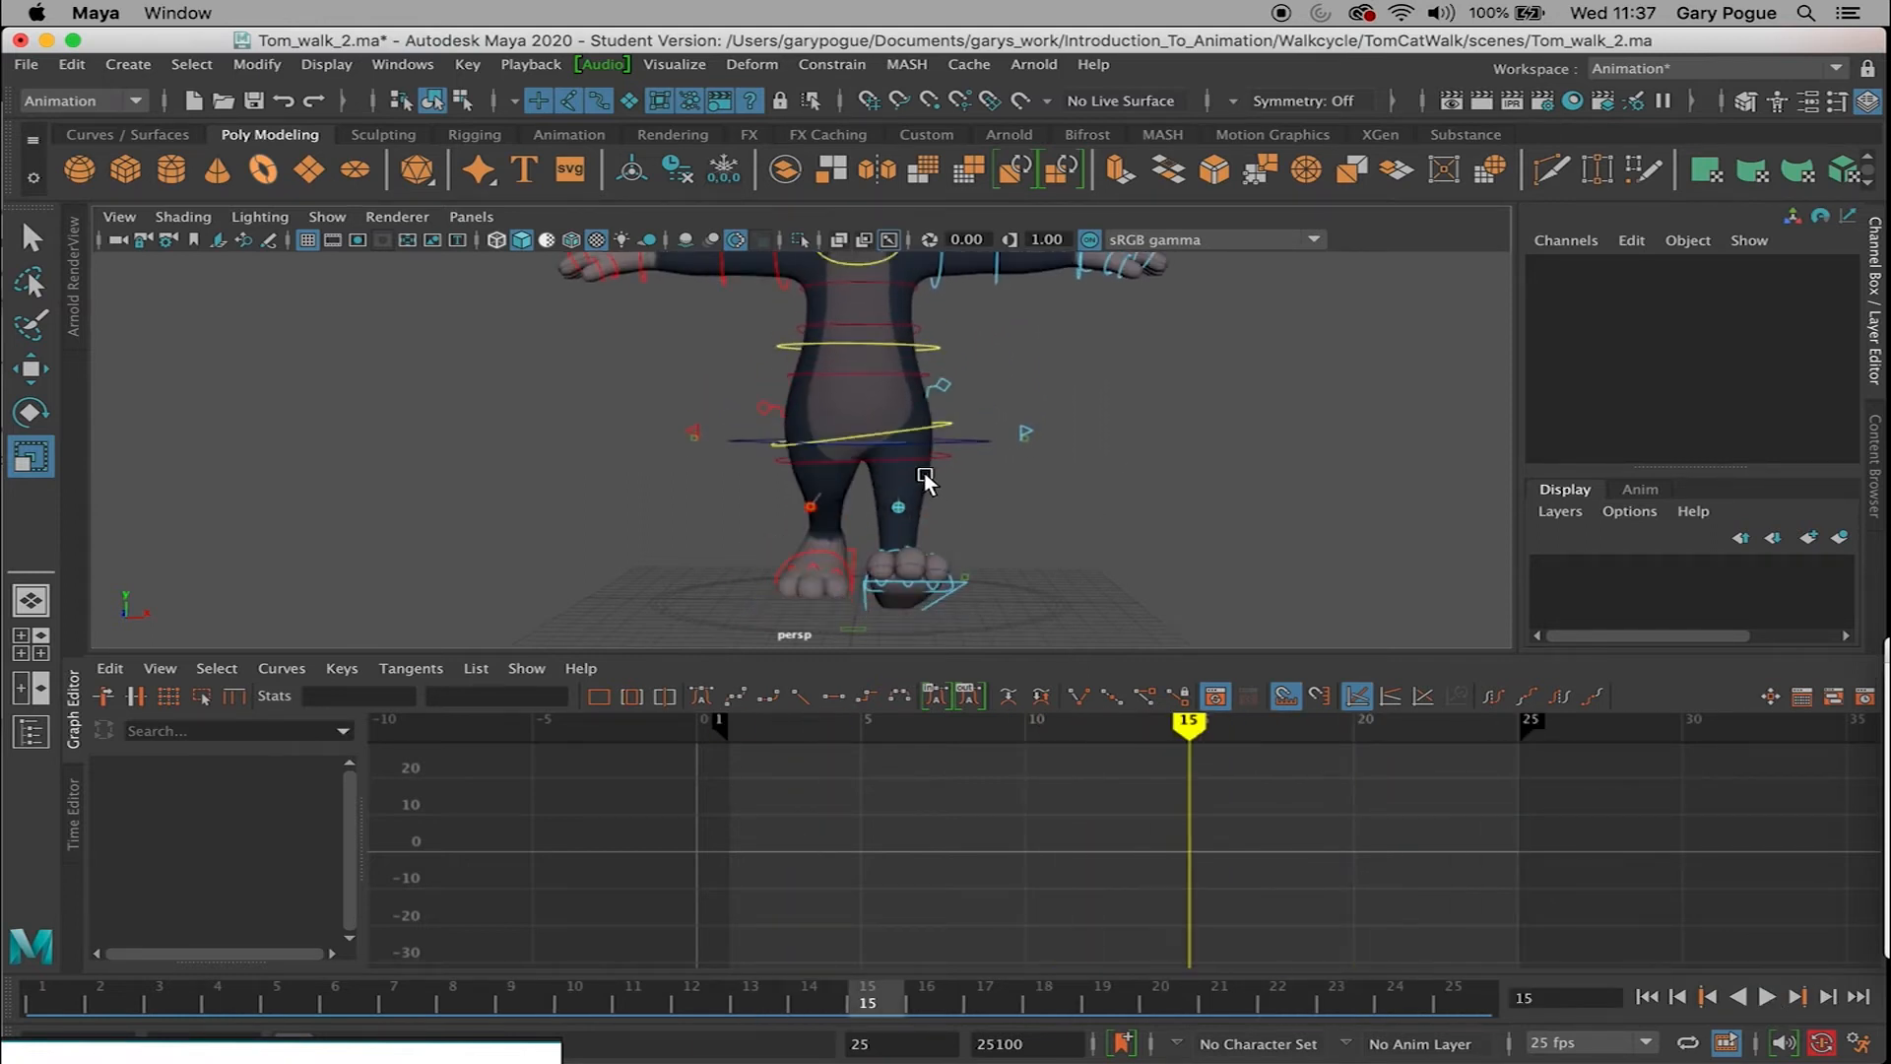
click(937, 425)
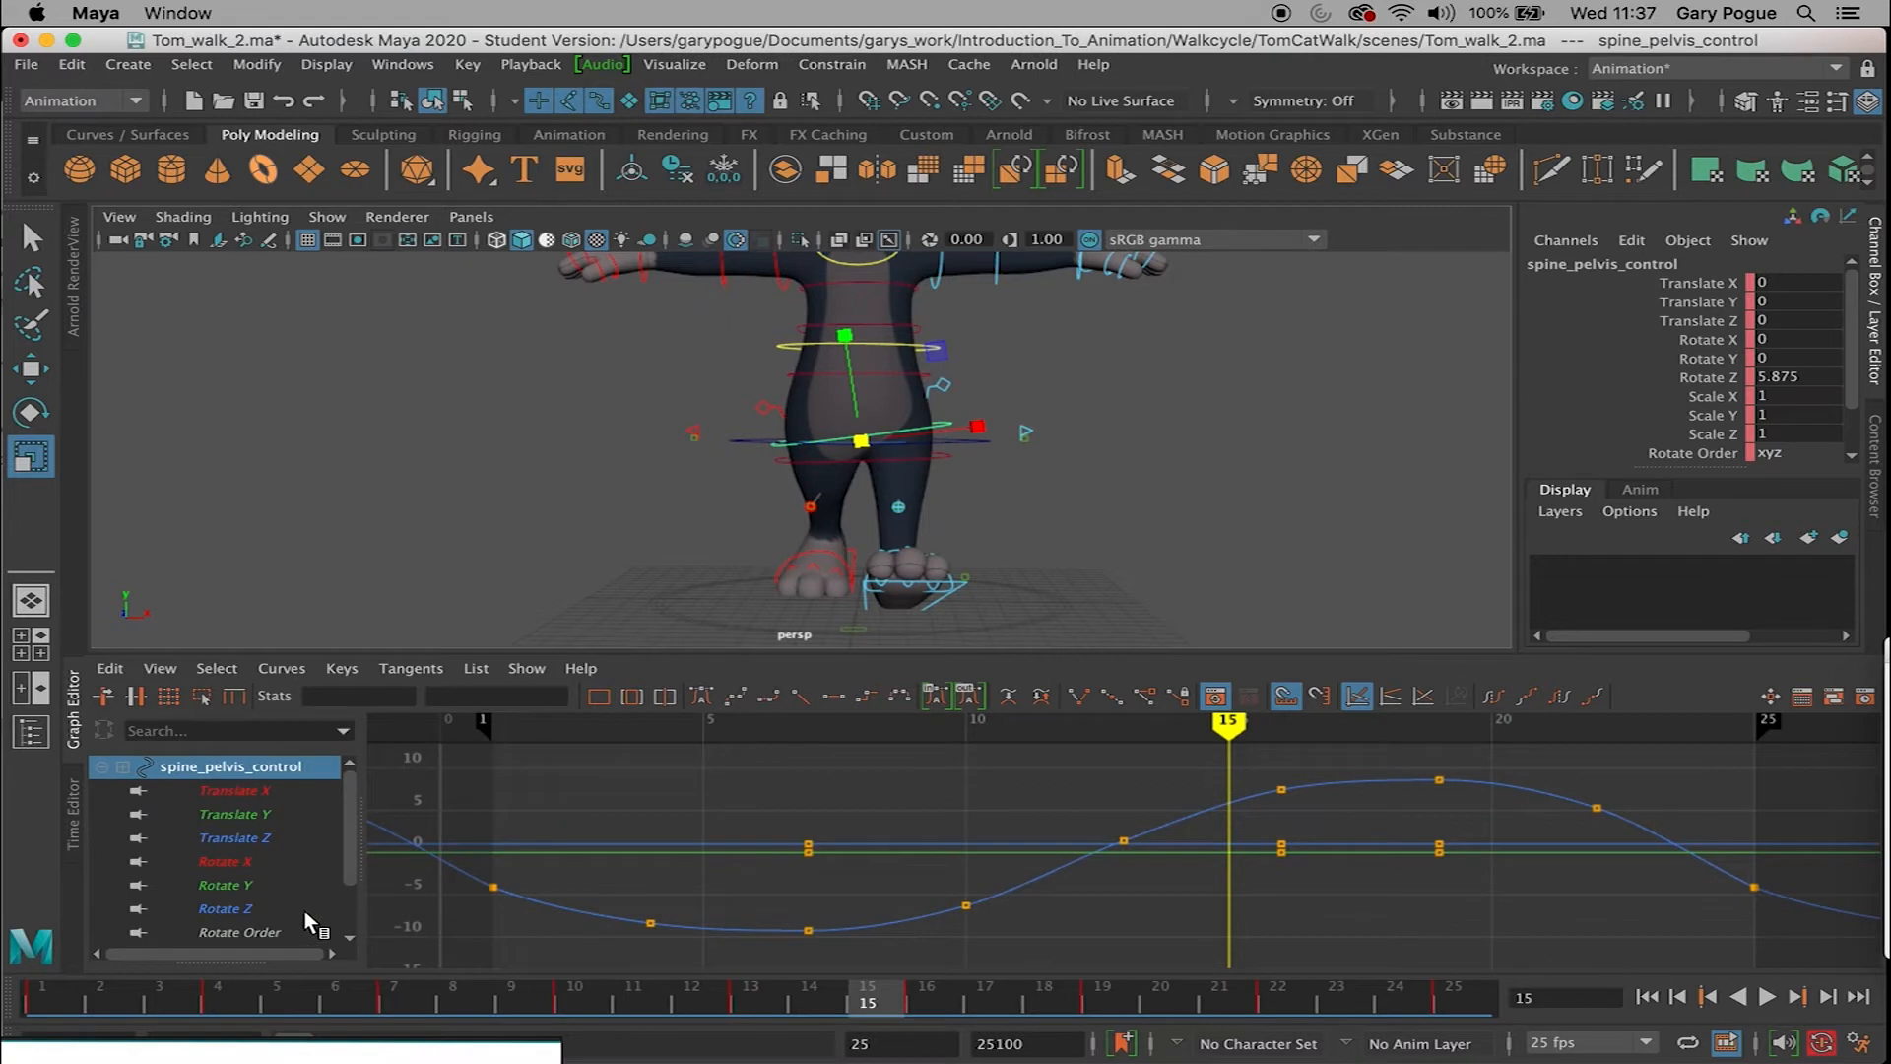
click(243, 908)
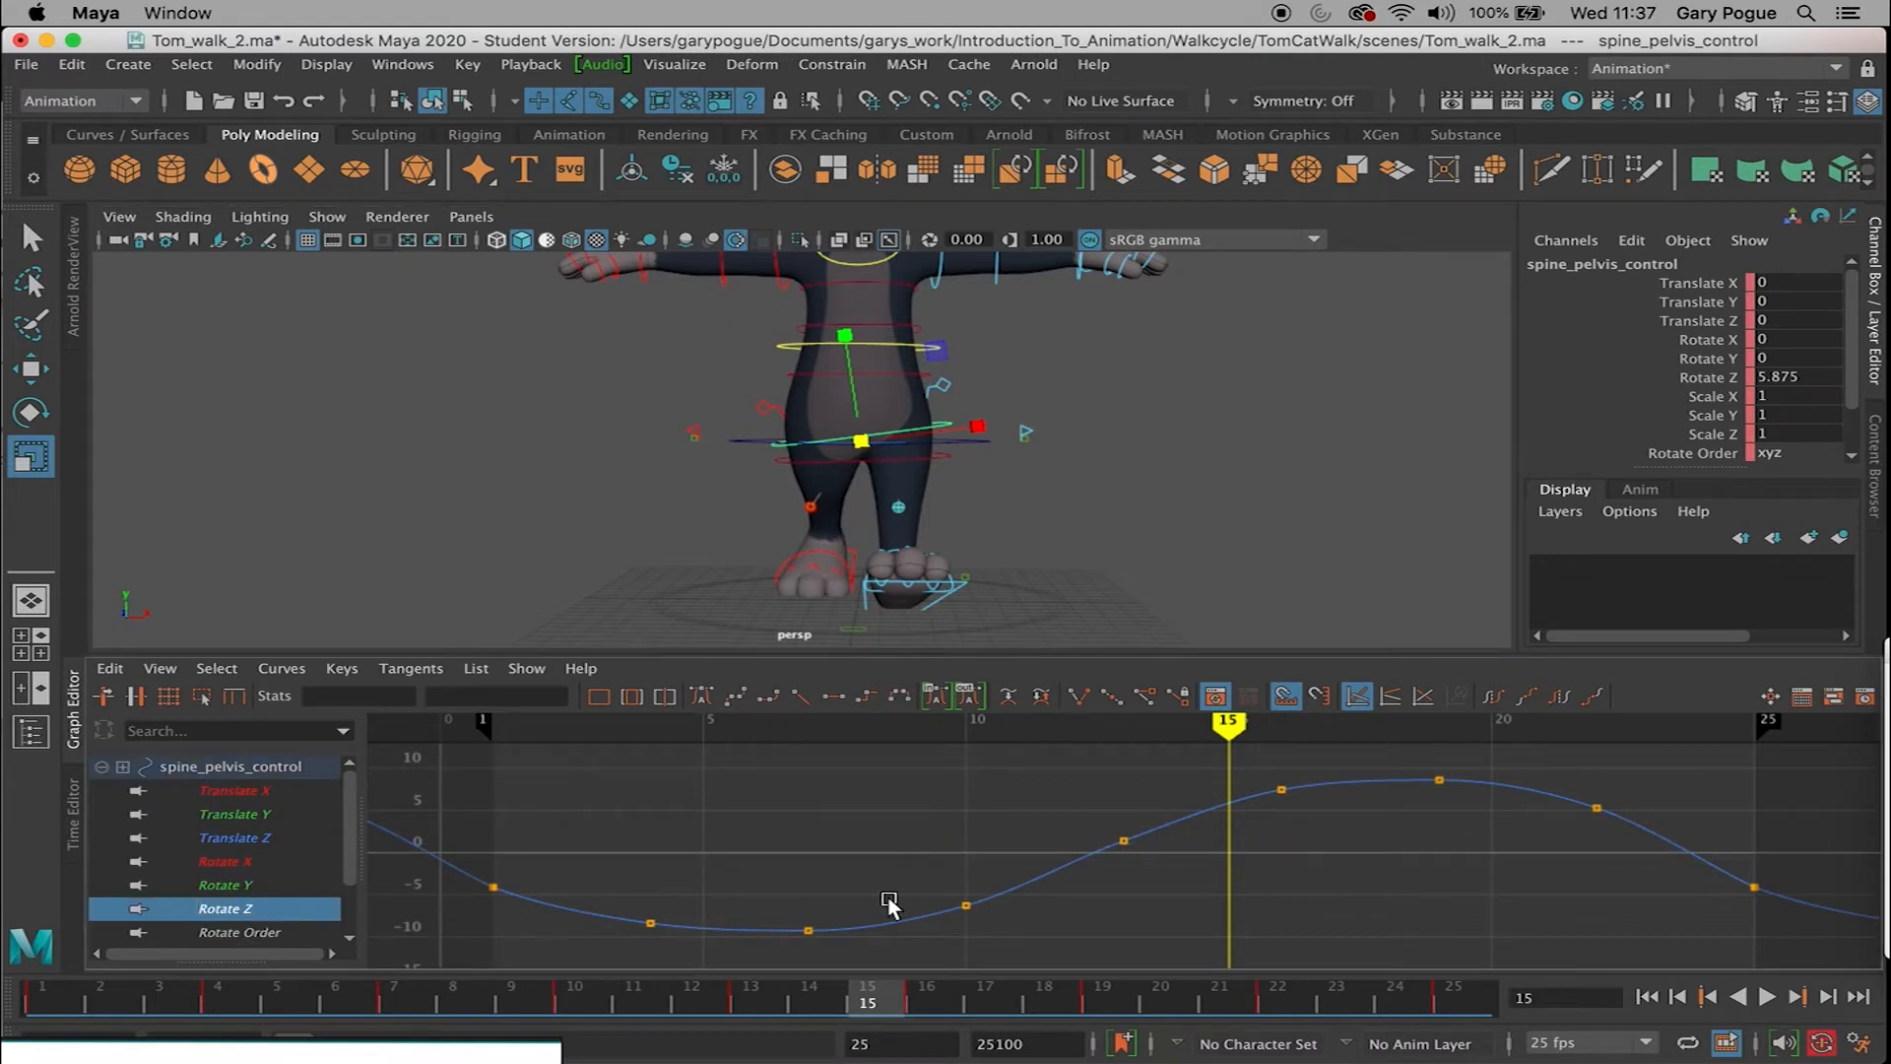
scroll(1097, 916, down, 8)
scroll(1095, 914, up, 3)
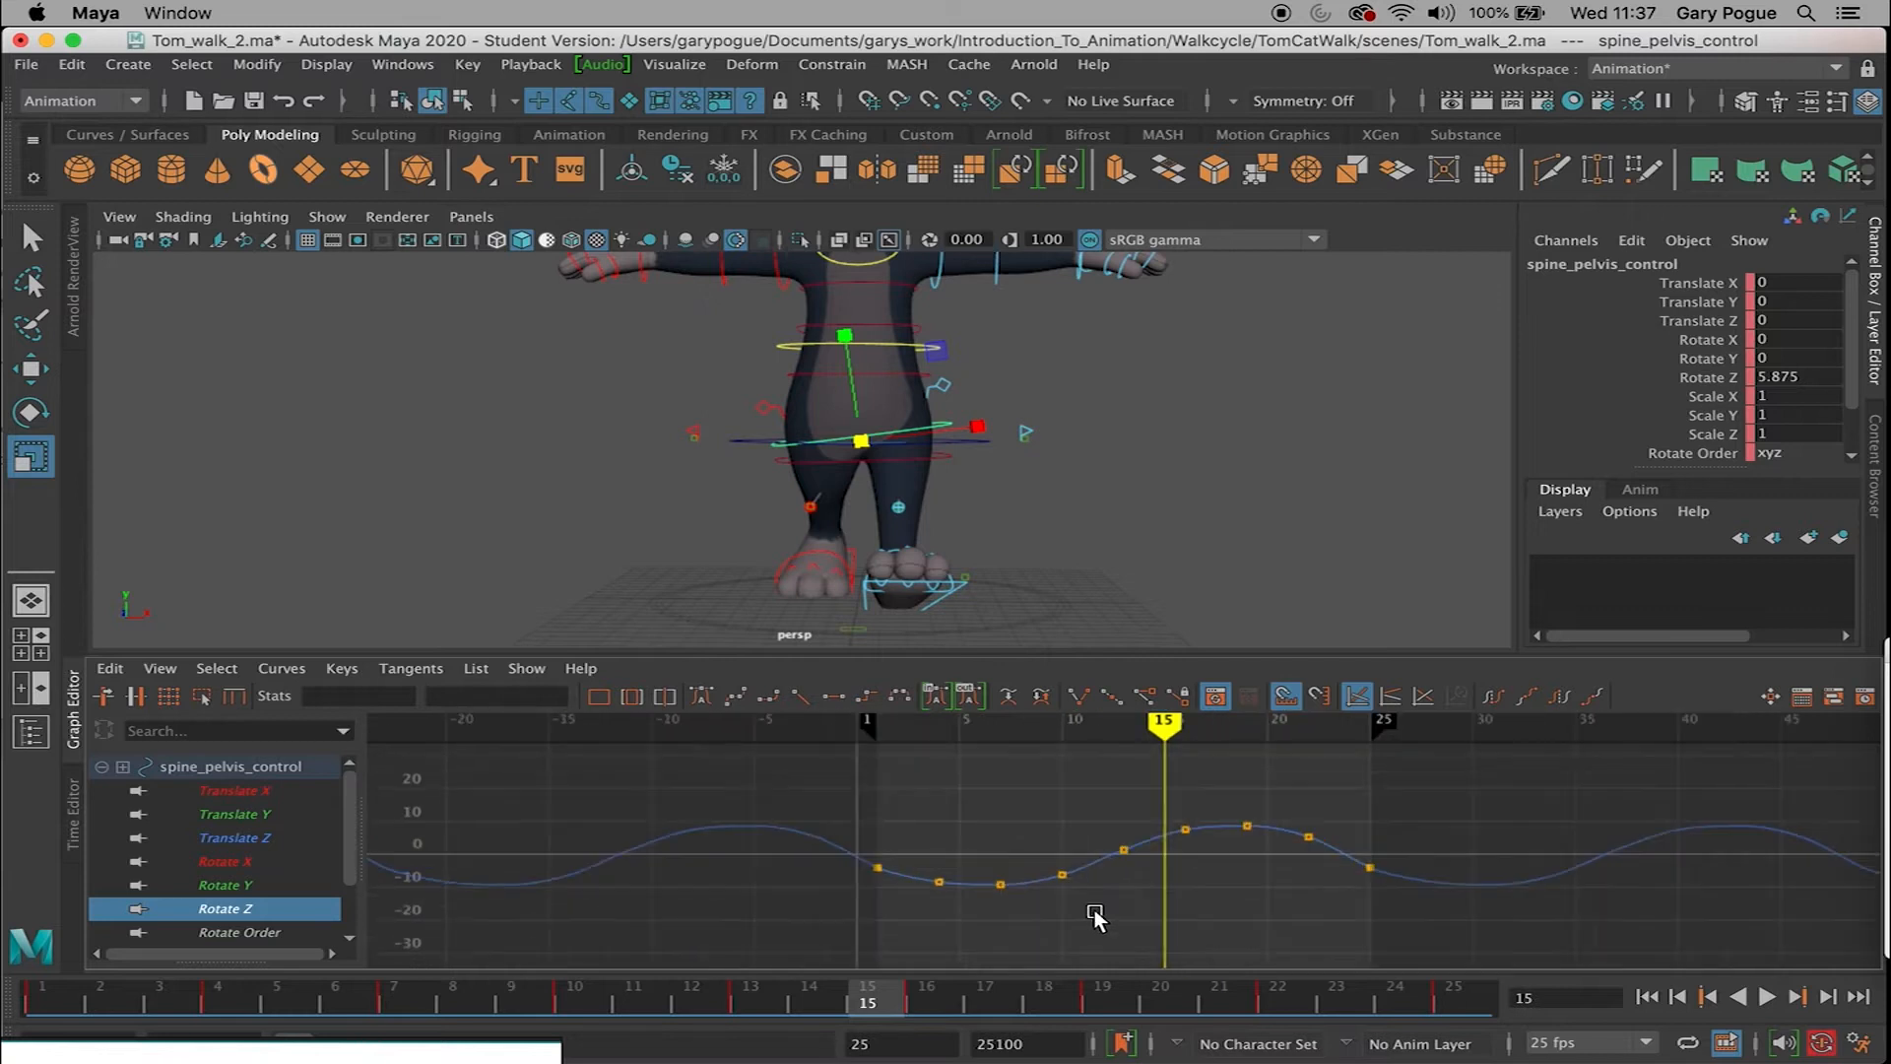
scroll(1089, 903, up, 3)
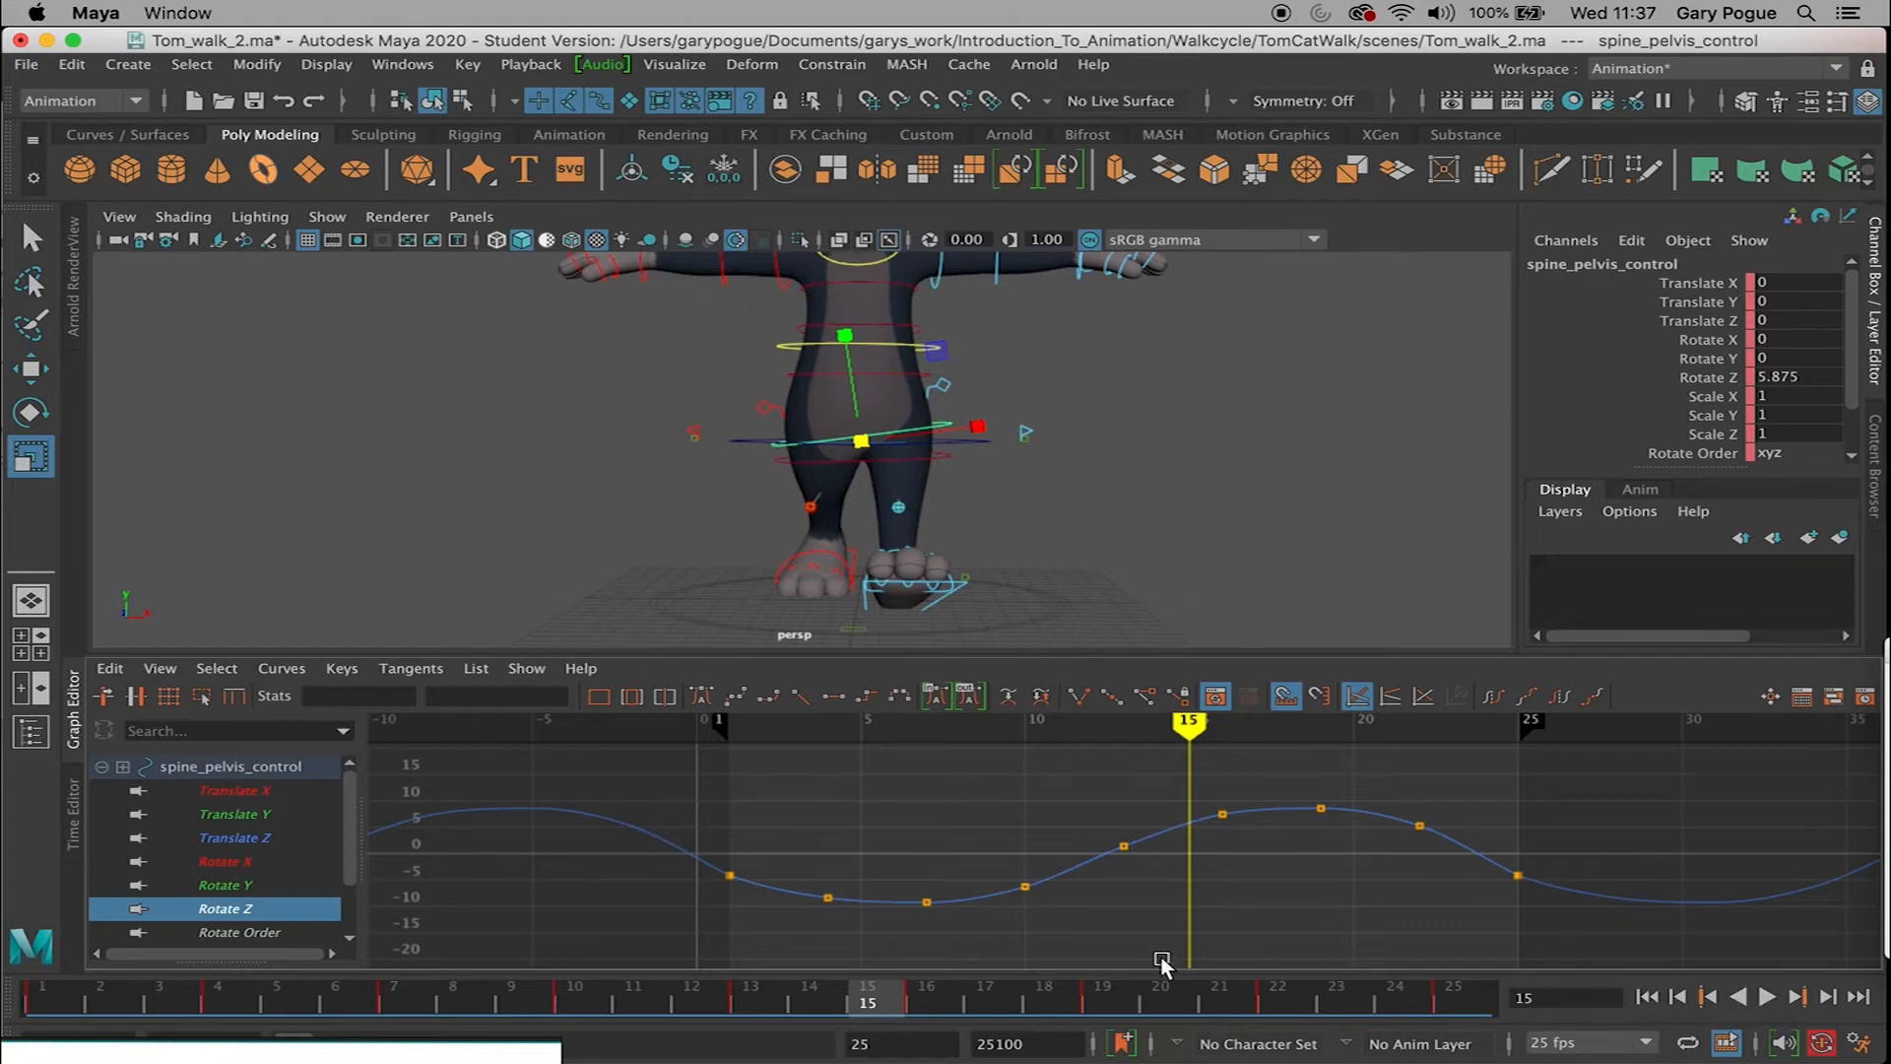
Step: Scrub between frames 7 and 19 to compare the pelvis tilt at the two passing poses
click(906, 1003)
drag(906, 1003, 1102, 1001)
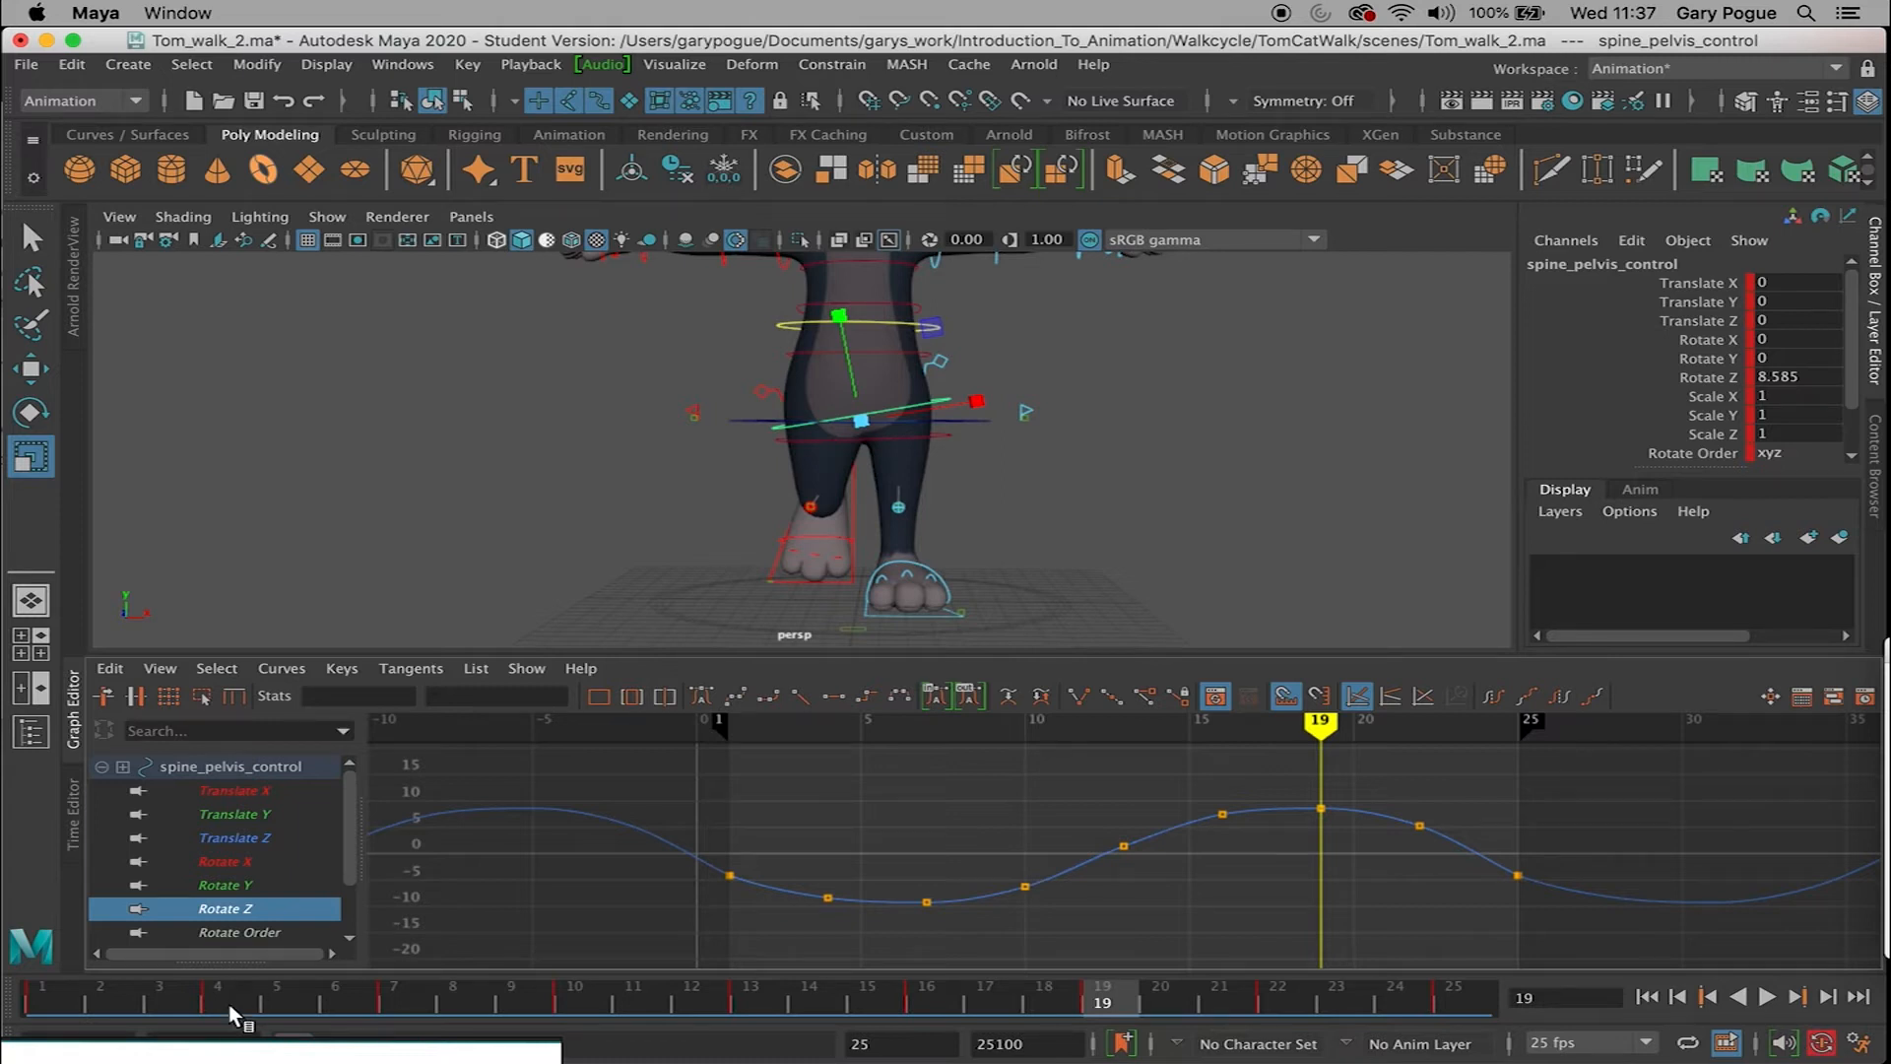
click(392, 1003)
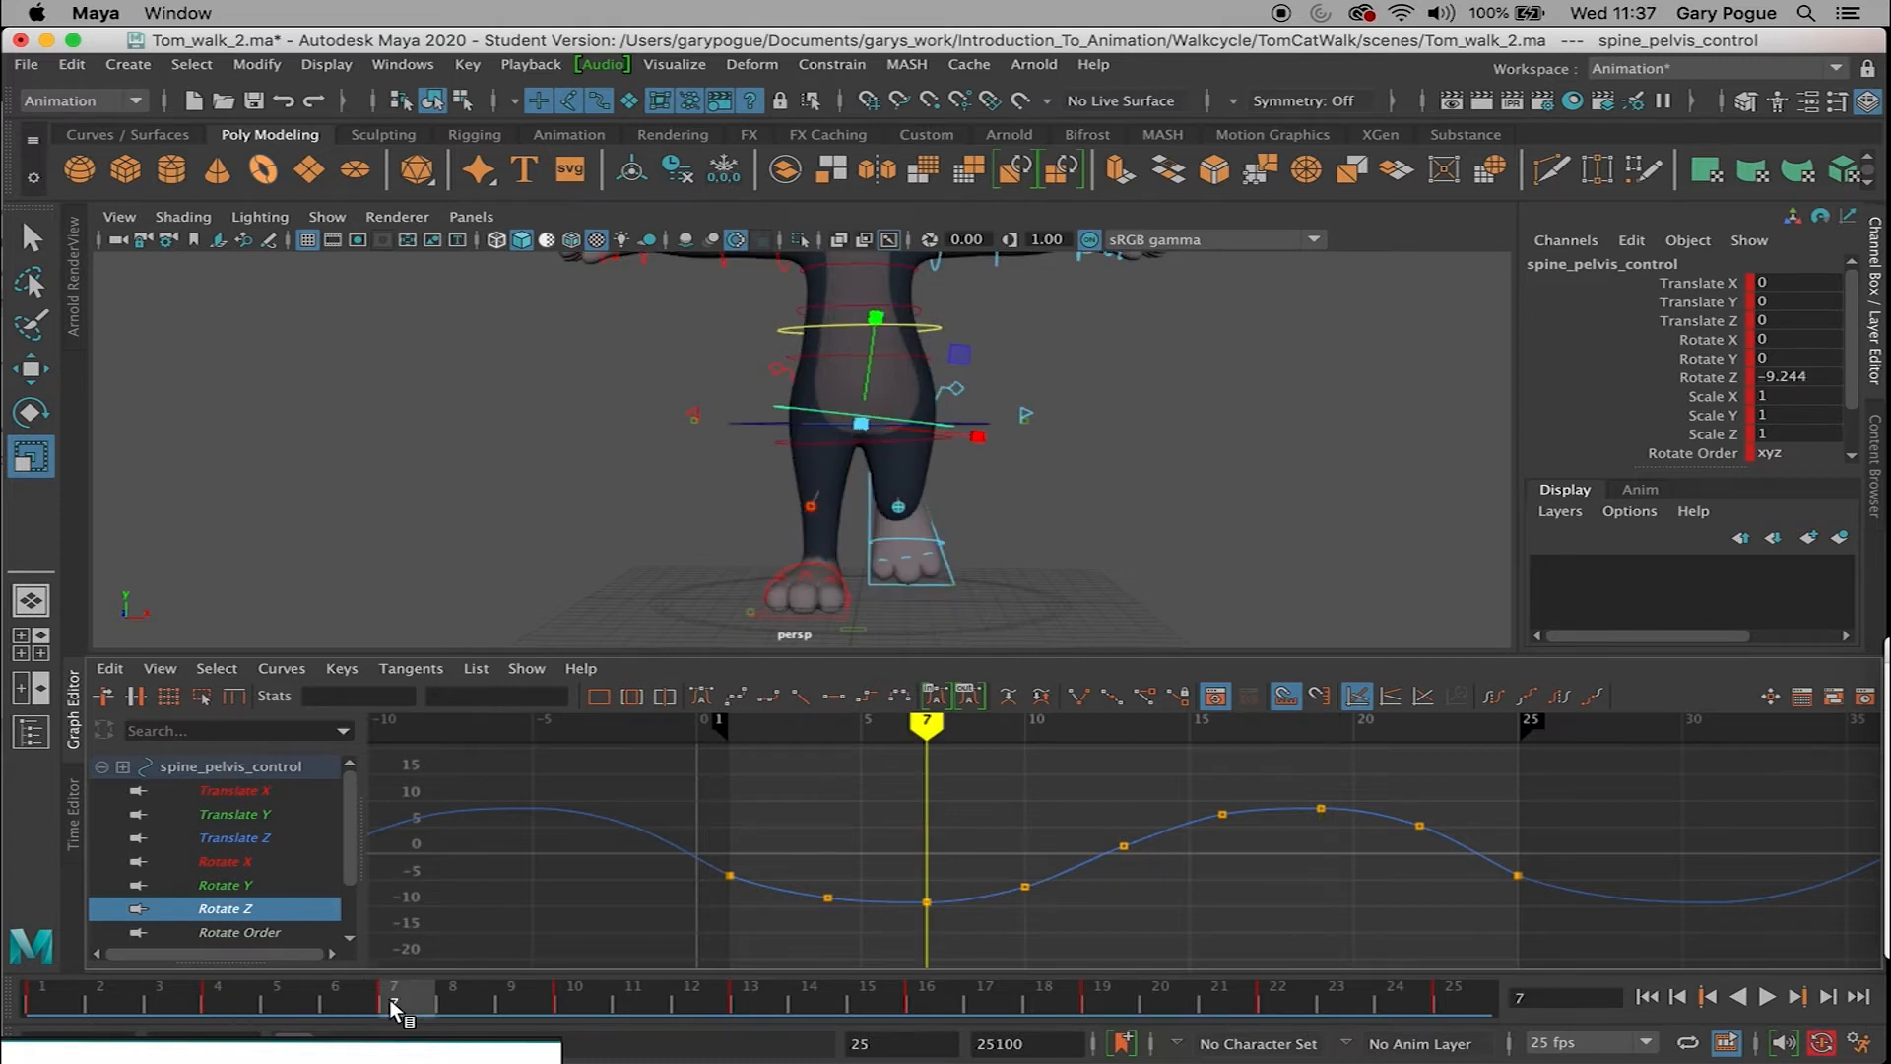
click(1082, 1006)
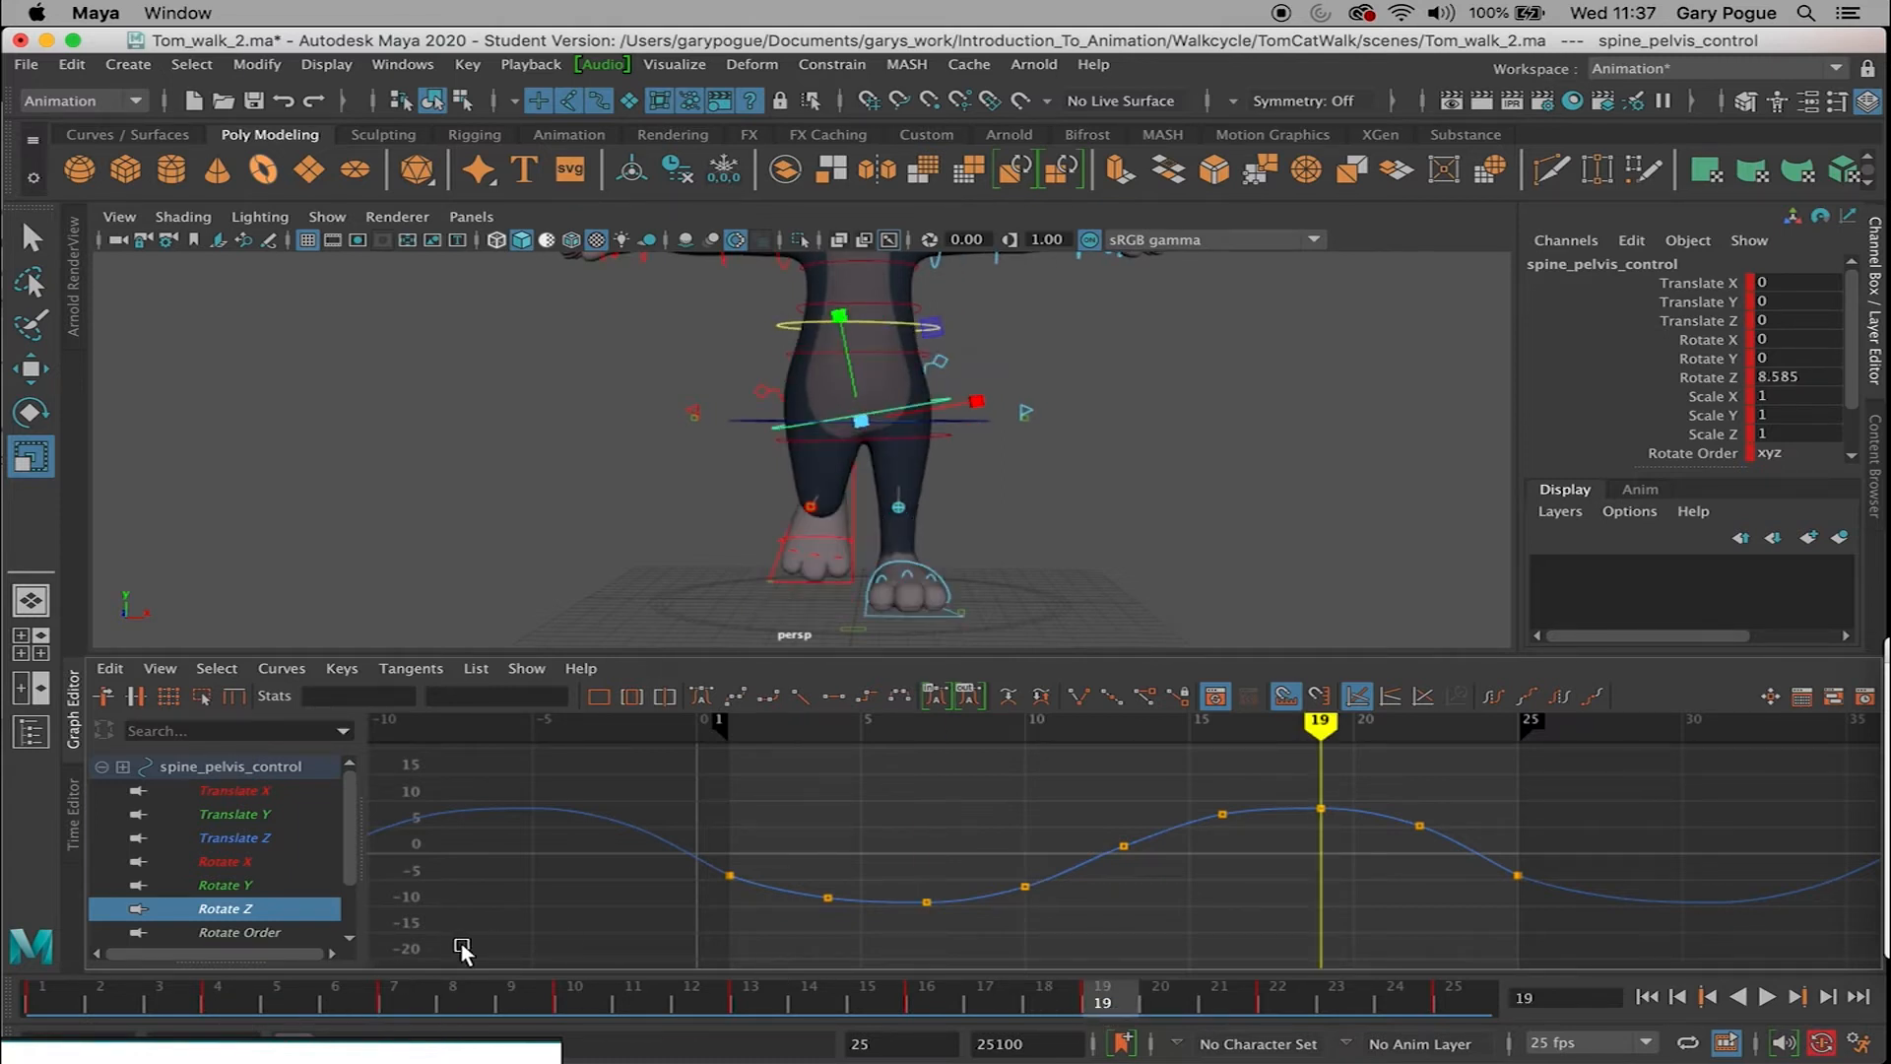
click(401, 1001)
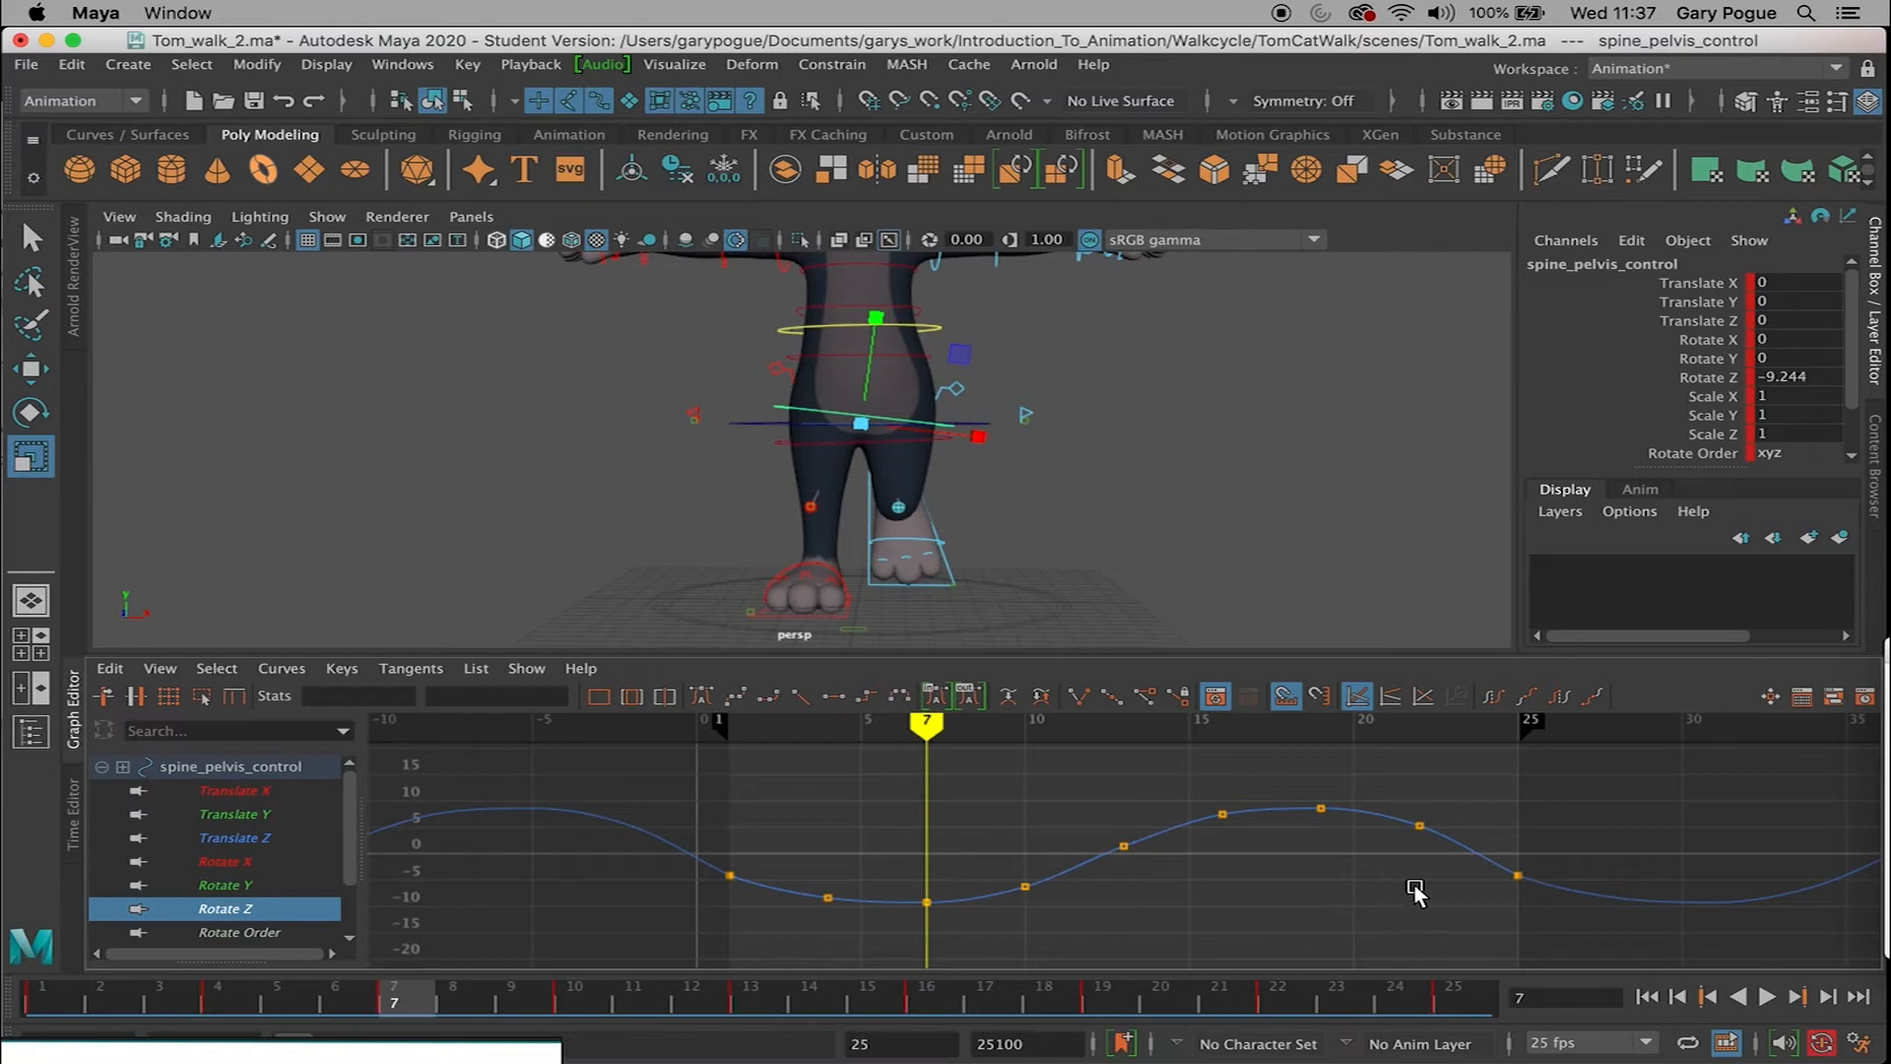
Step: Delete all pelvis control keys from frame 1 to 25 and reset its Rotate Z to 0
click(1448, 1001)
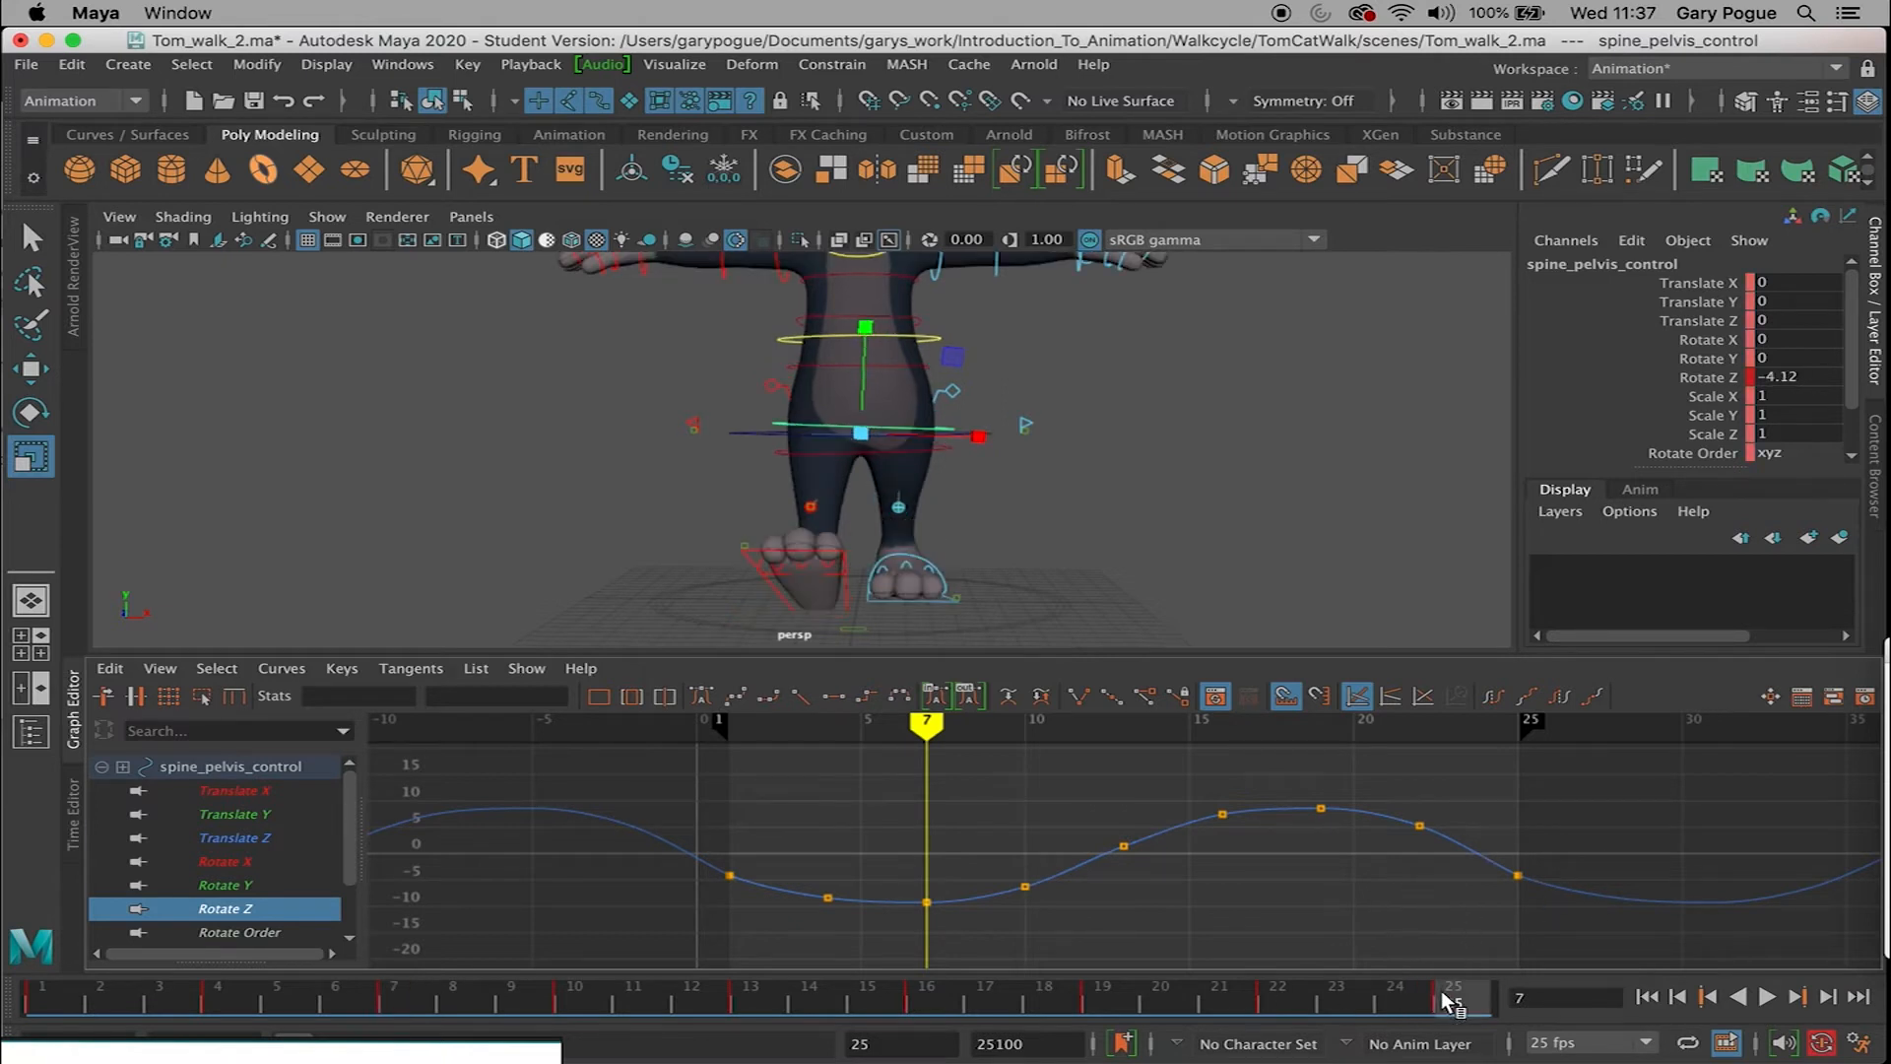
shift+drag(1458, 1000, 44, 1000)
right_click(77, 1001)
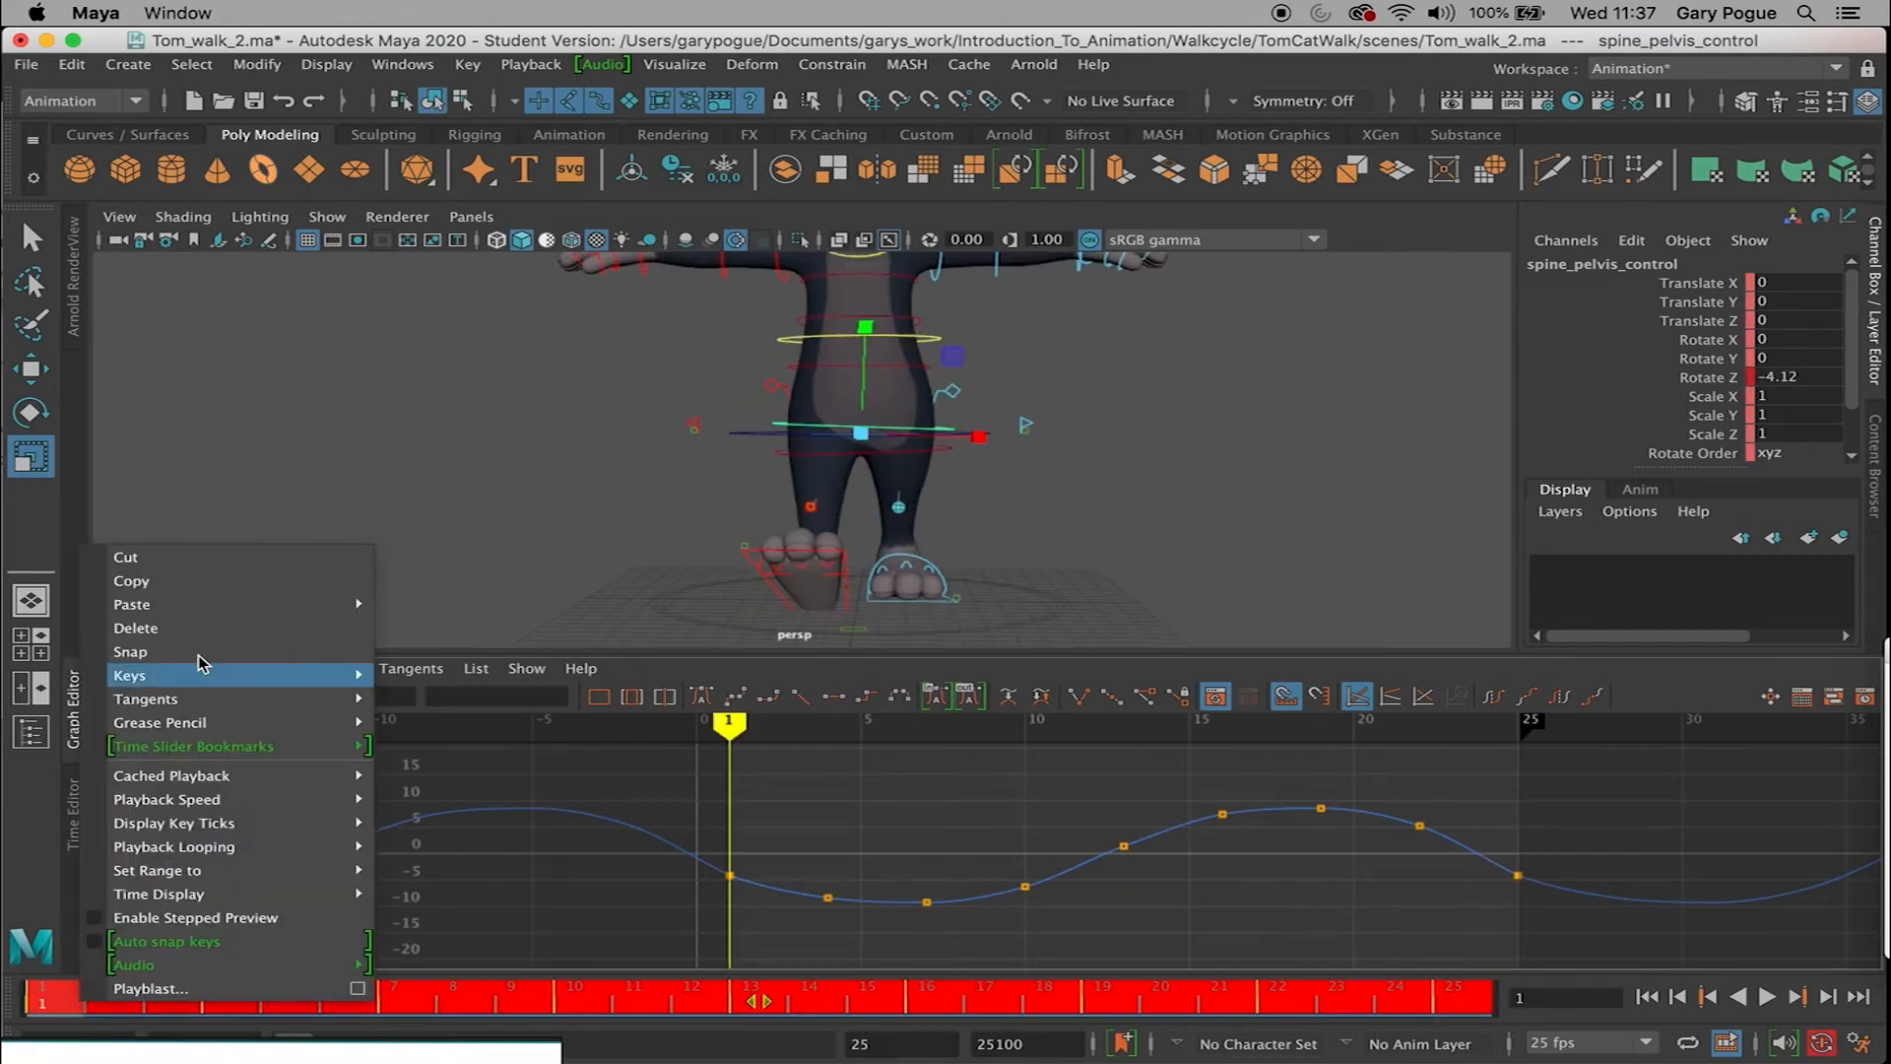
click(192, 628)
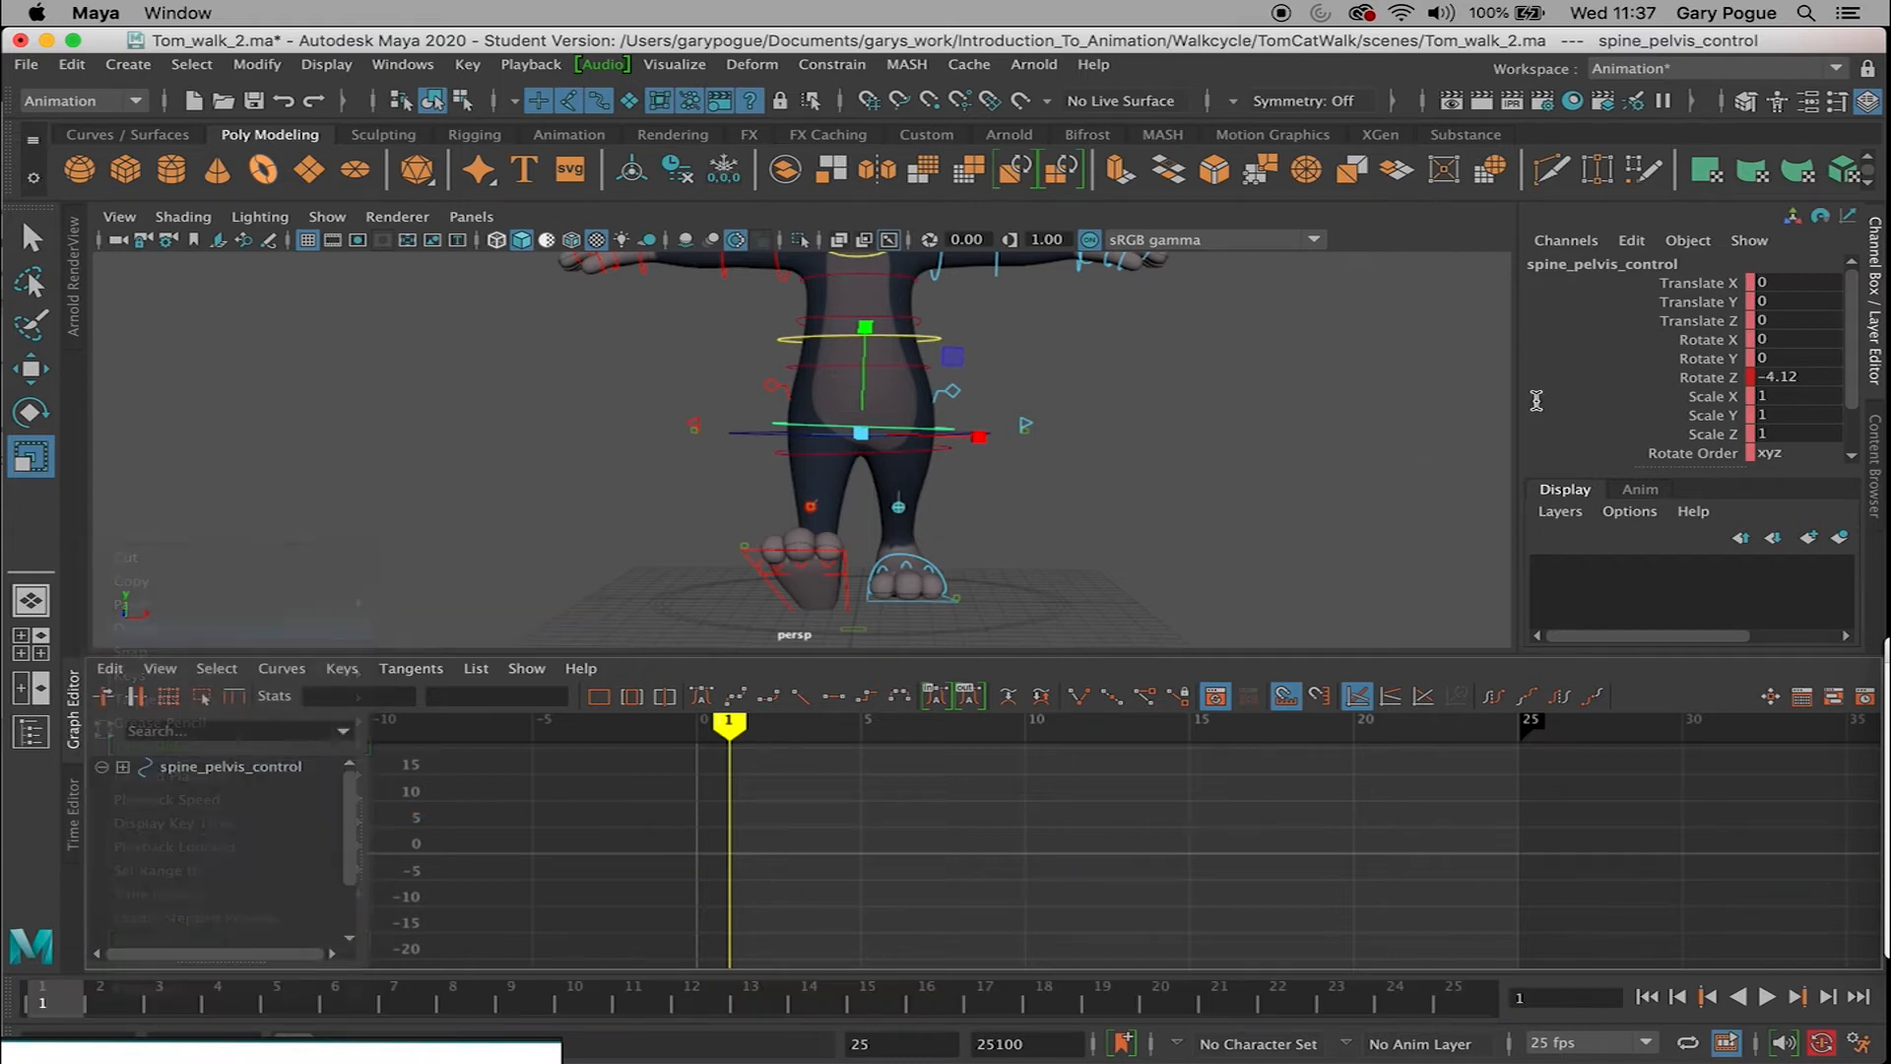
double_click(1791, 376)
text(0)
key(Return)
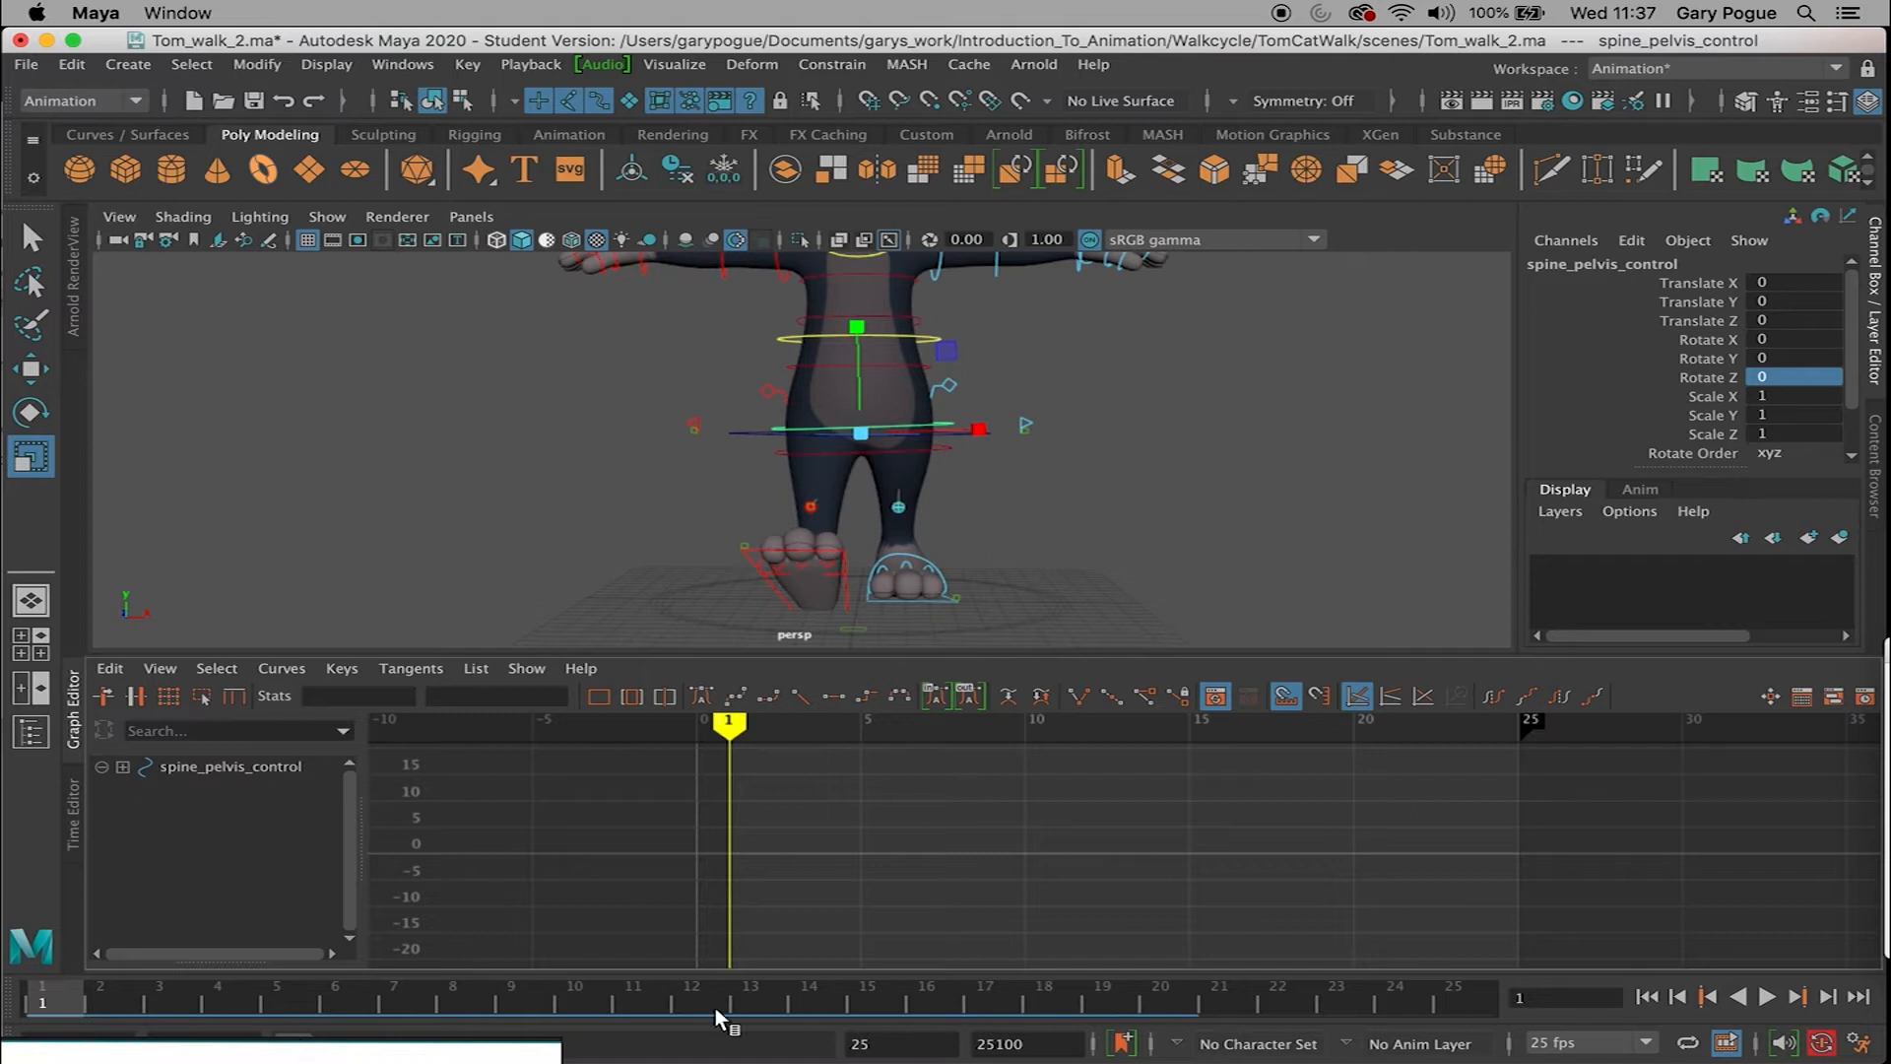
Step: At frame 7, rotate the pelvis control to about -9.676 in Rotate Z and set a key
drag(89, 1005, 394, 1000)
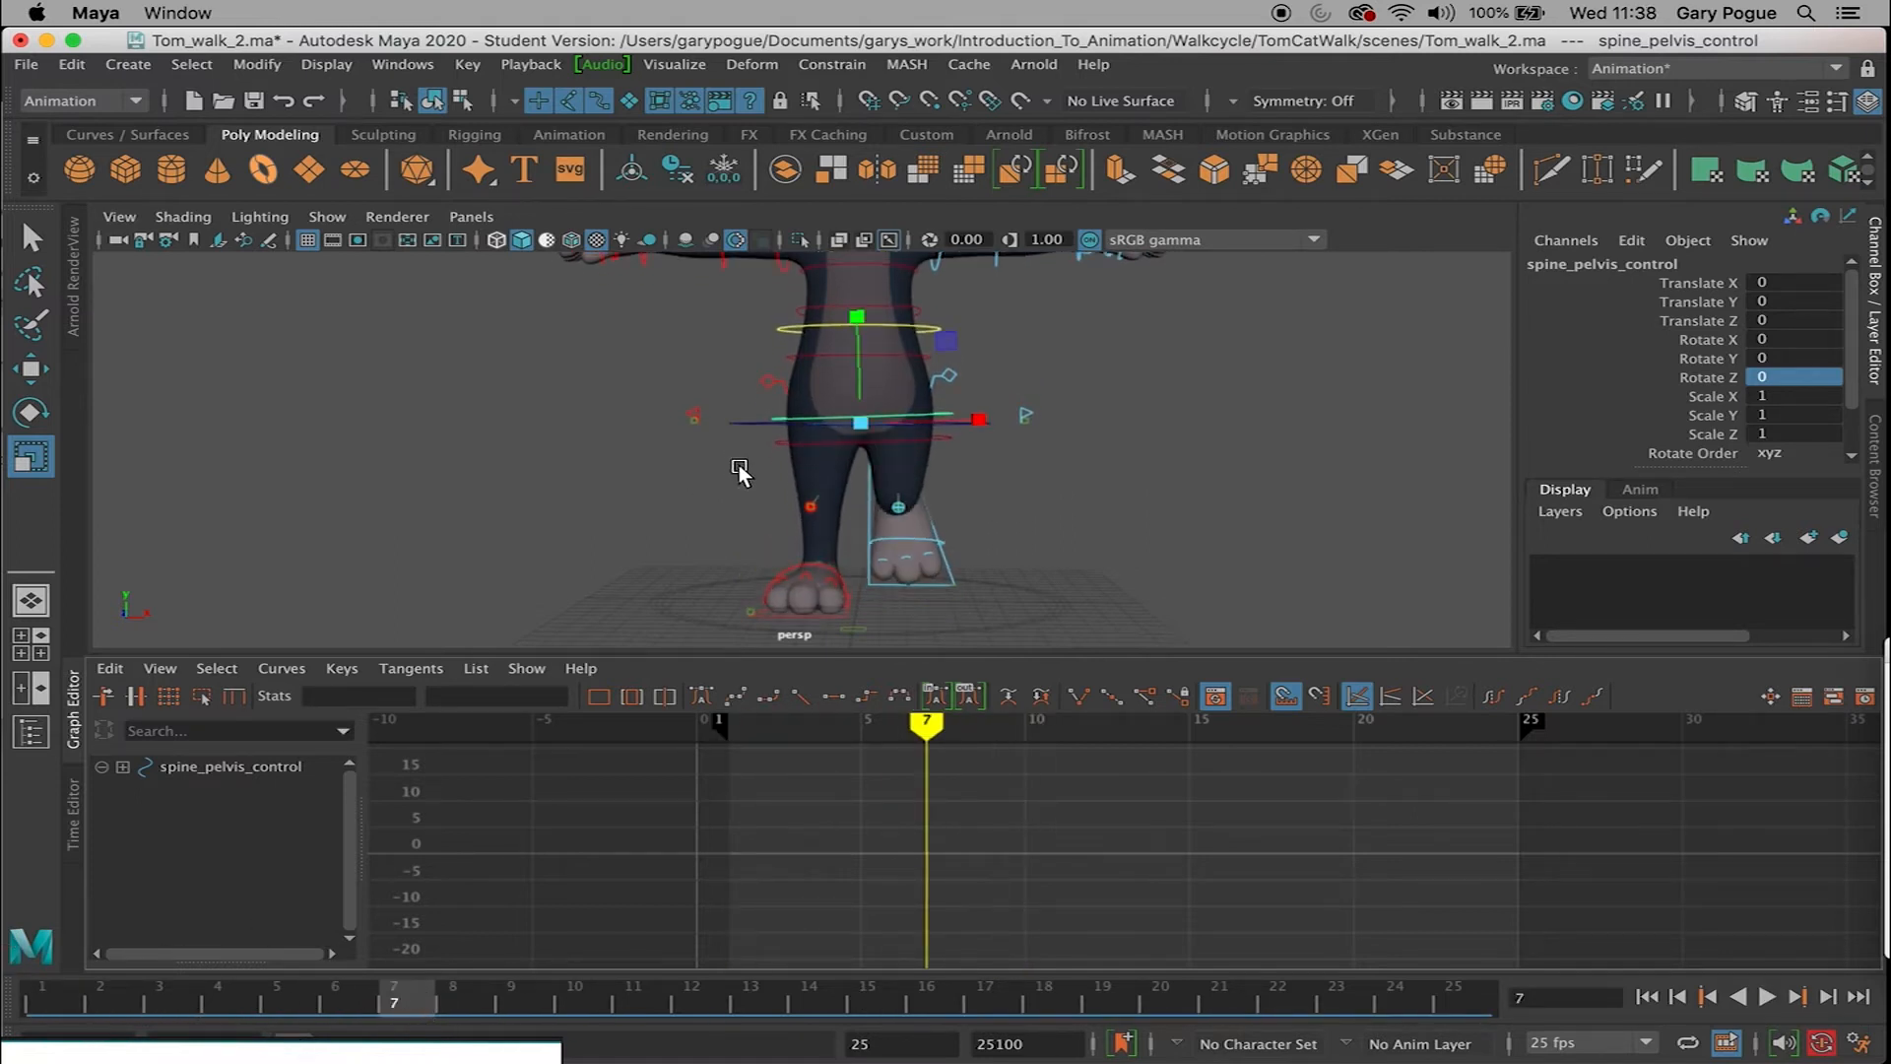
key(e)
alt+drag(778, 561, 745, 462)
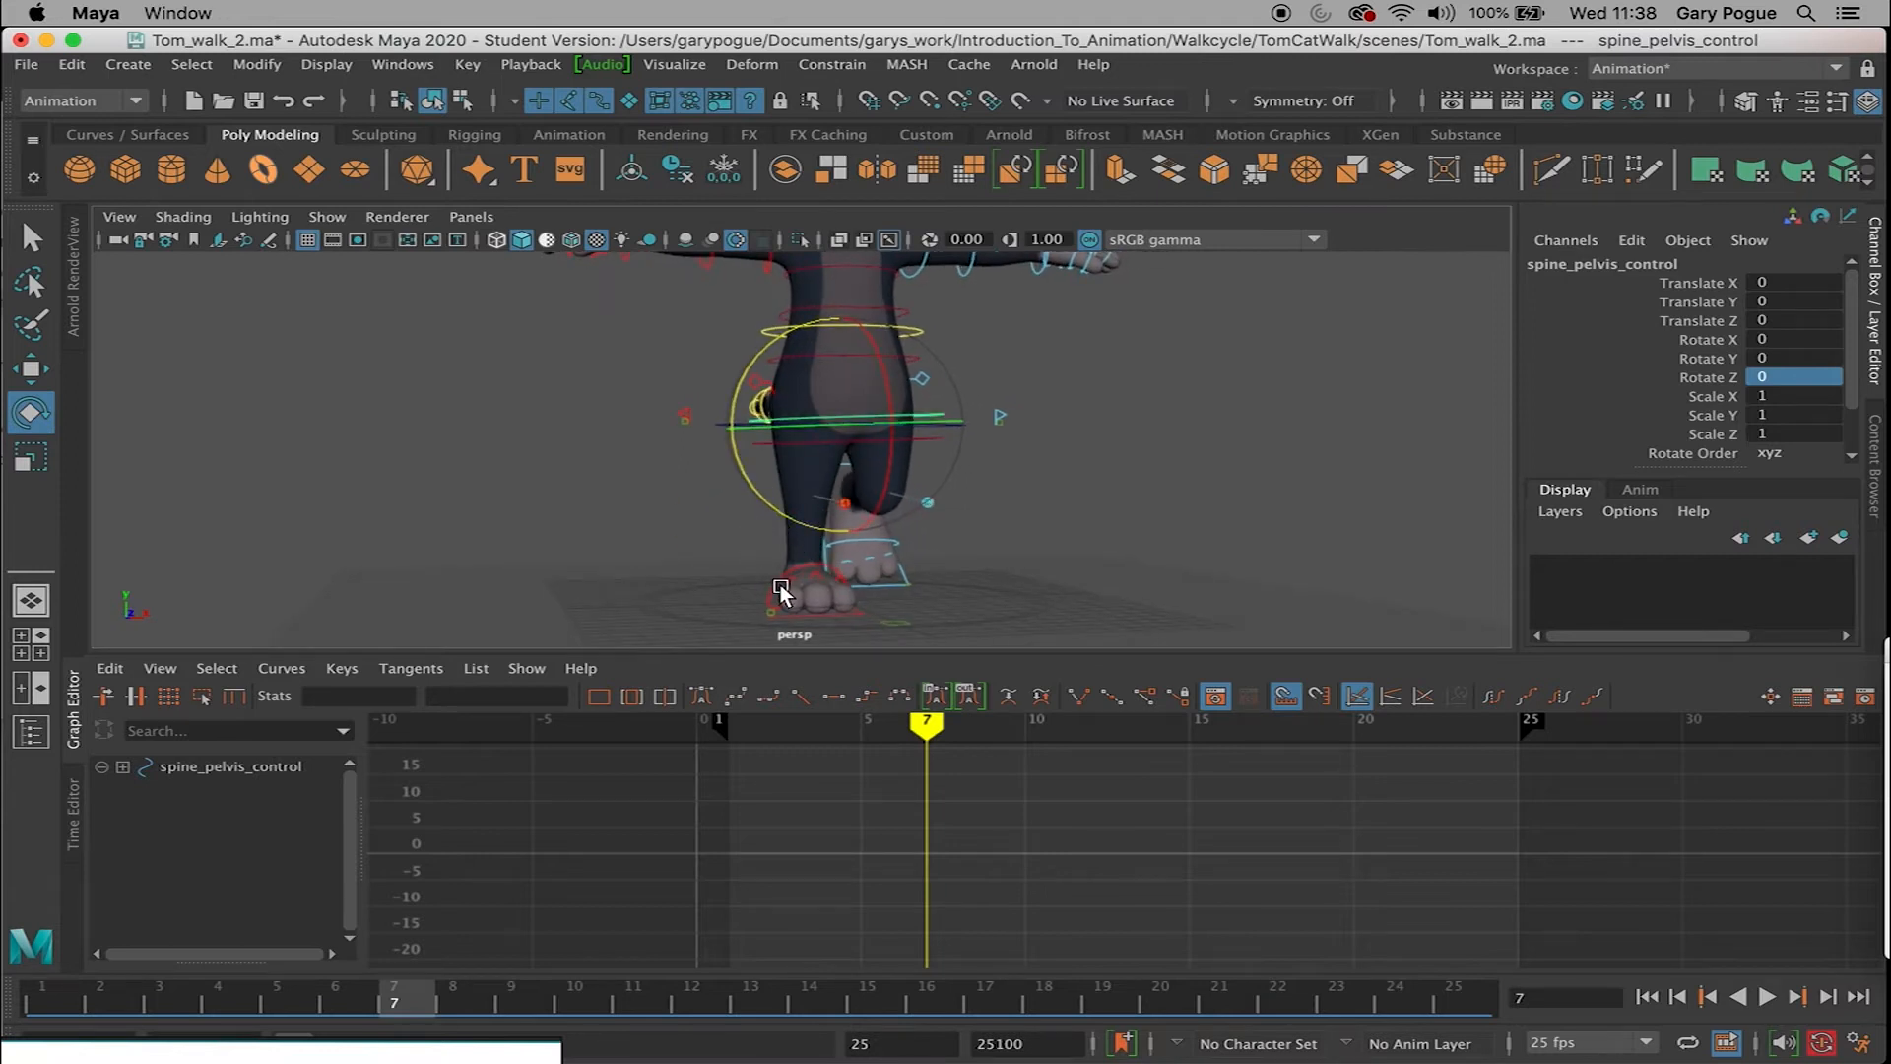
alt+drag(785, 541, 762, 475)
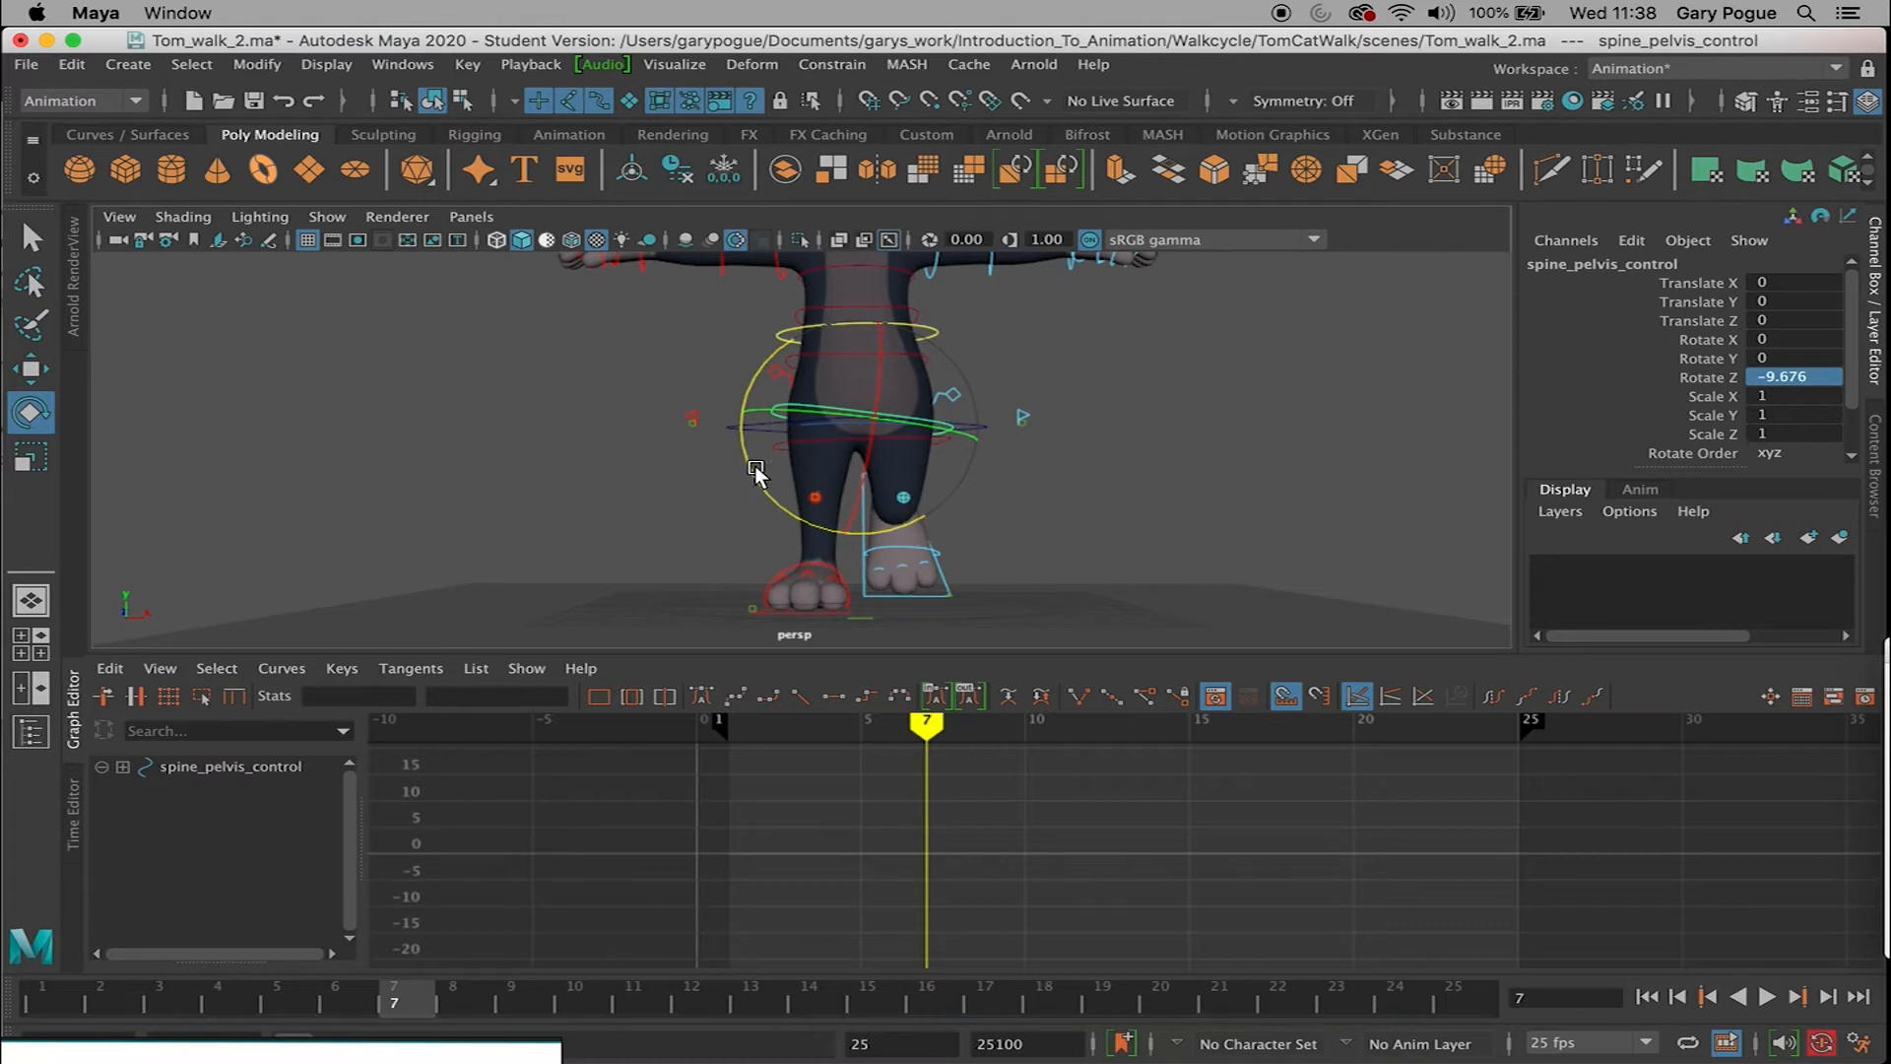
key(s)
mouse_move(611, 439)
alt+mouse_down()
mouse_move(848, 456)
mouse_move(612, 439)
alt+mouse_up()
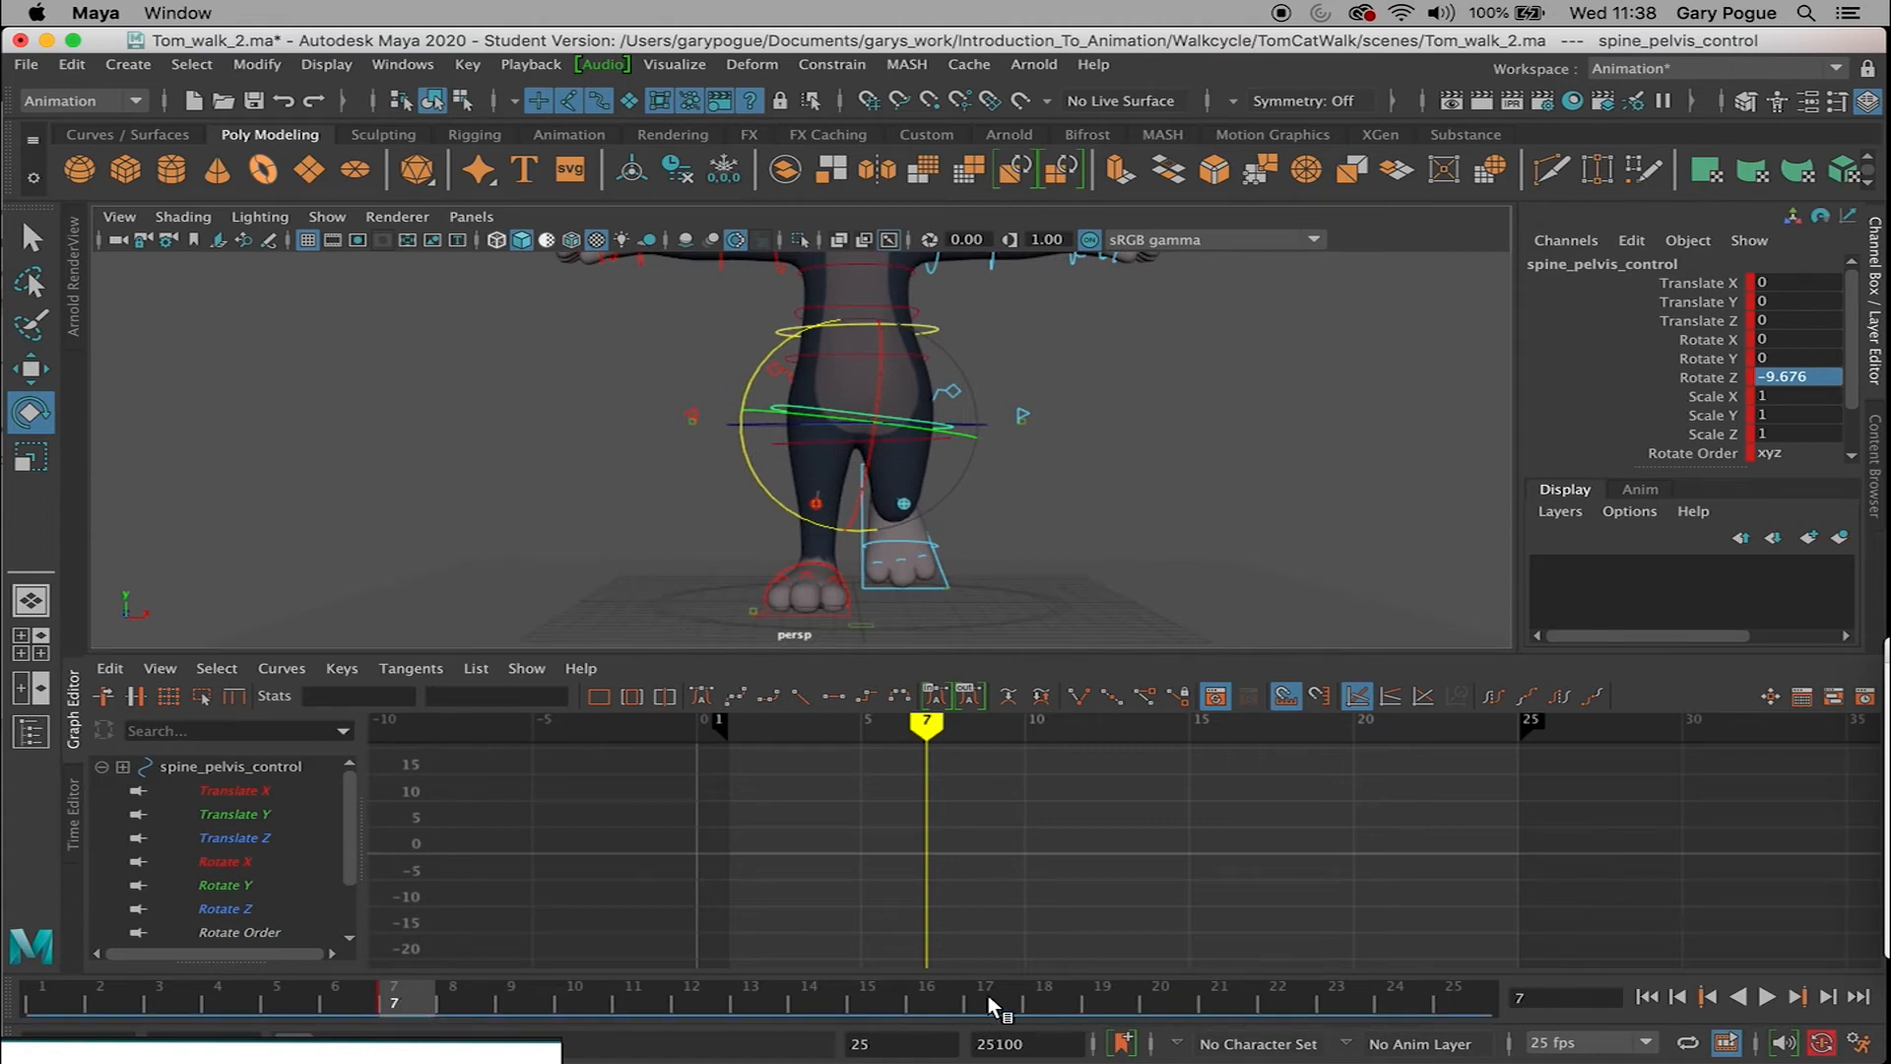
Step: Copy the pelvis key from frame 7 and paste it at frame 19
click(1103, 994)
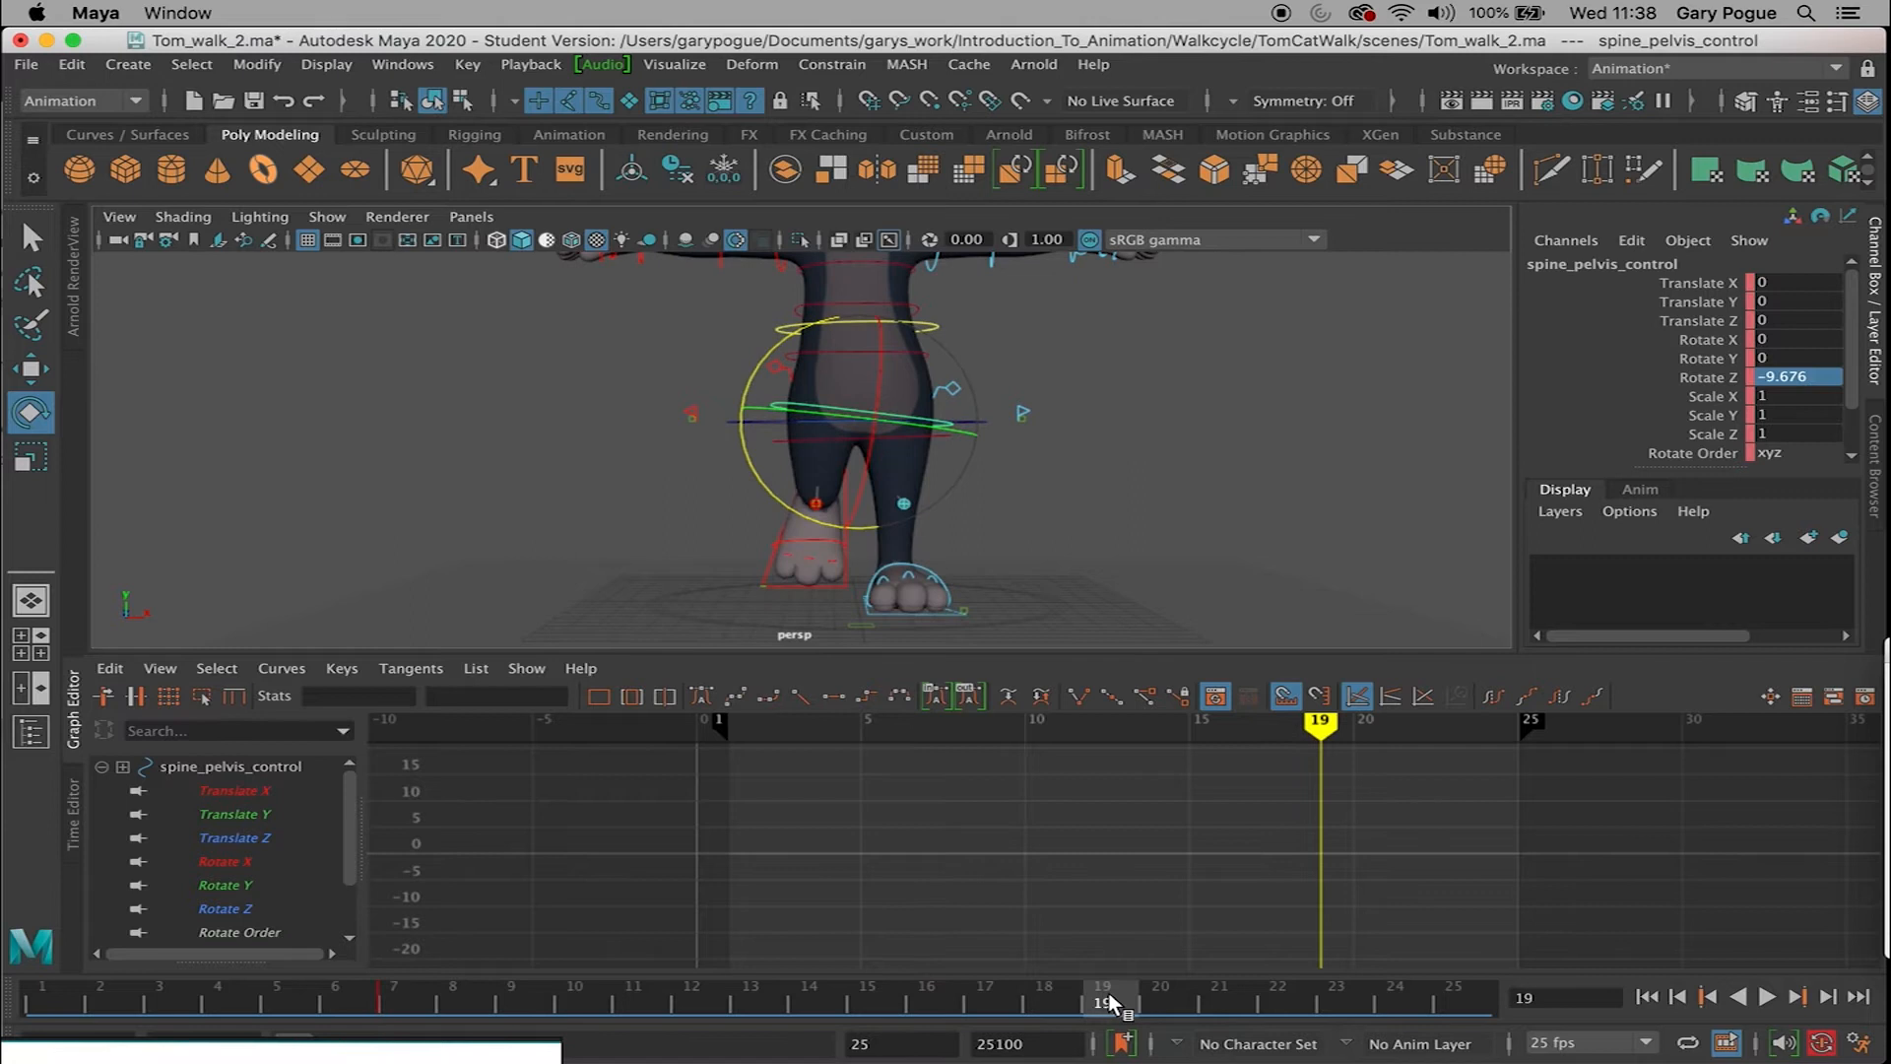
click(392, 1000)
right_click(390, 1000)
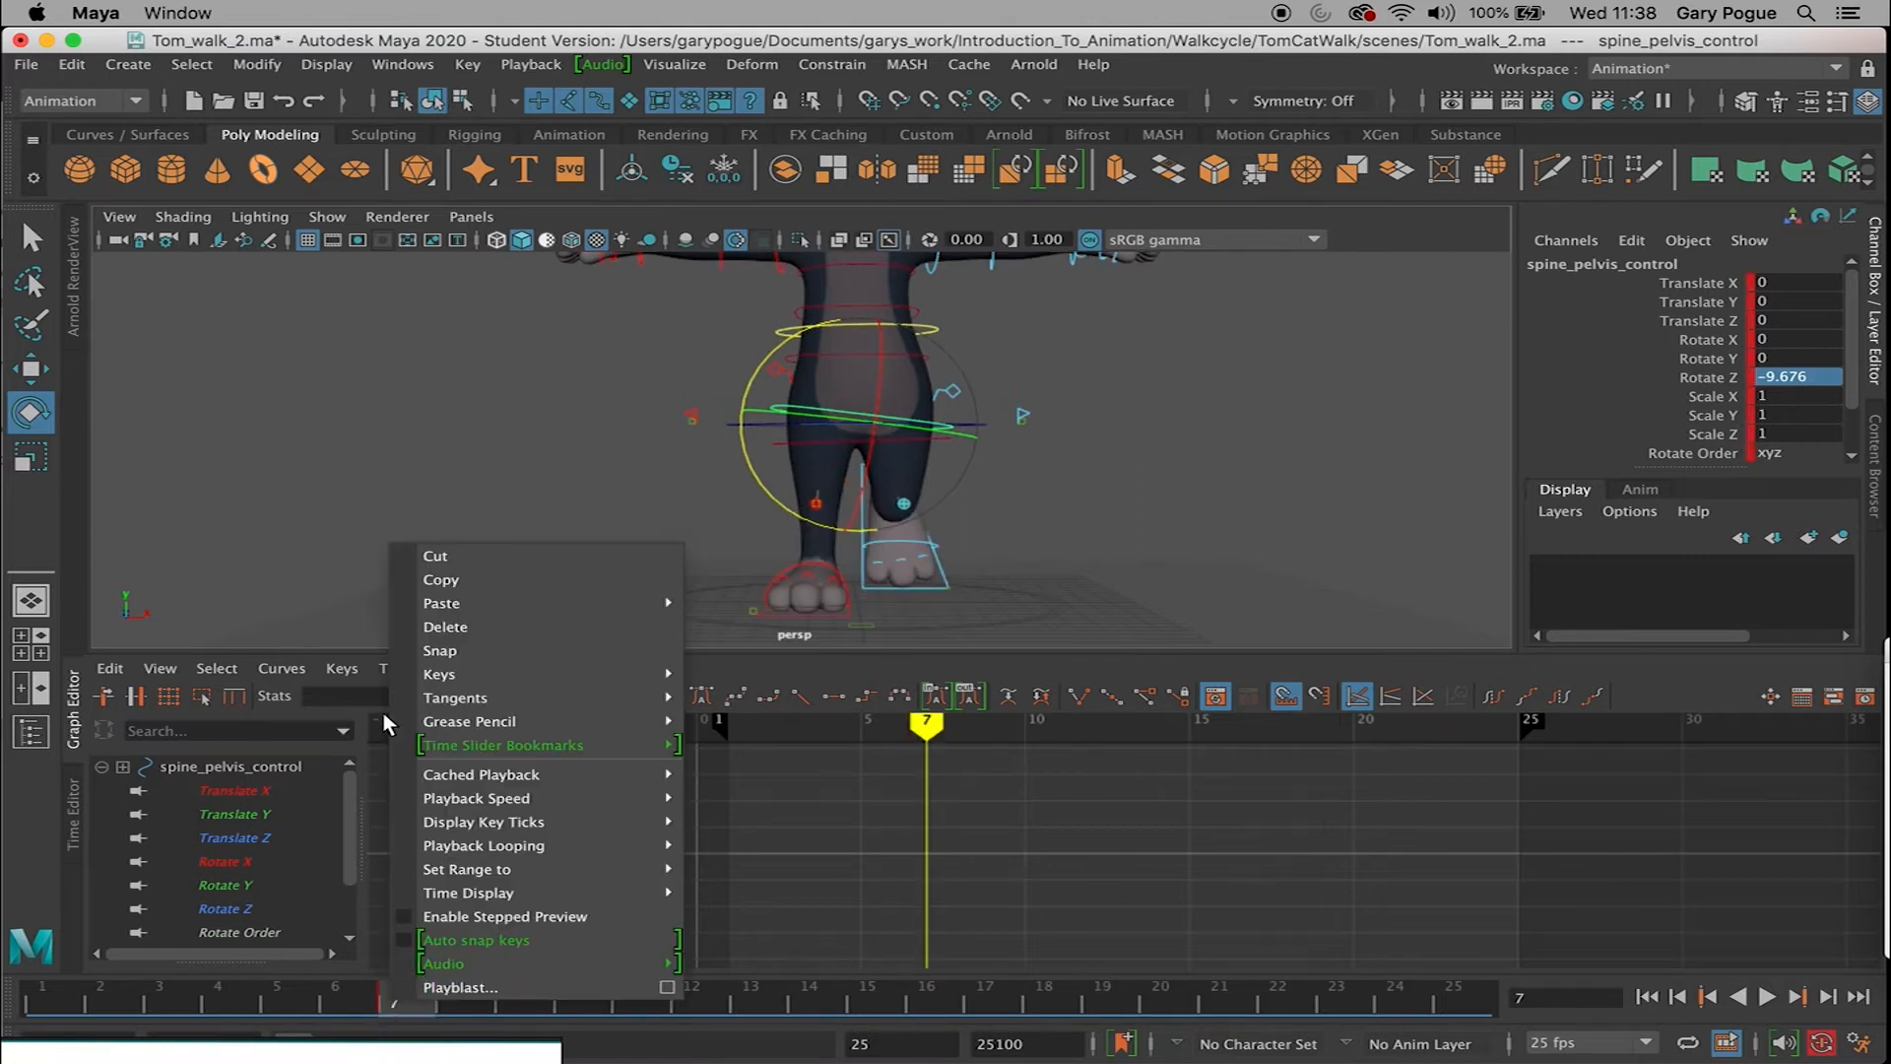
click(443, 580)
click(1103, 994)
right_click(1105, 995)
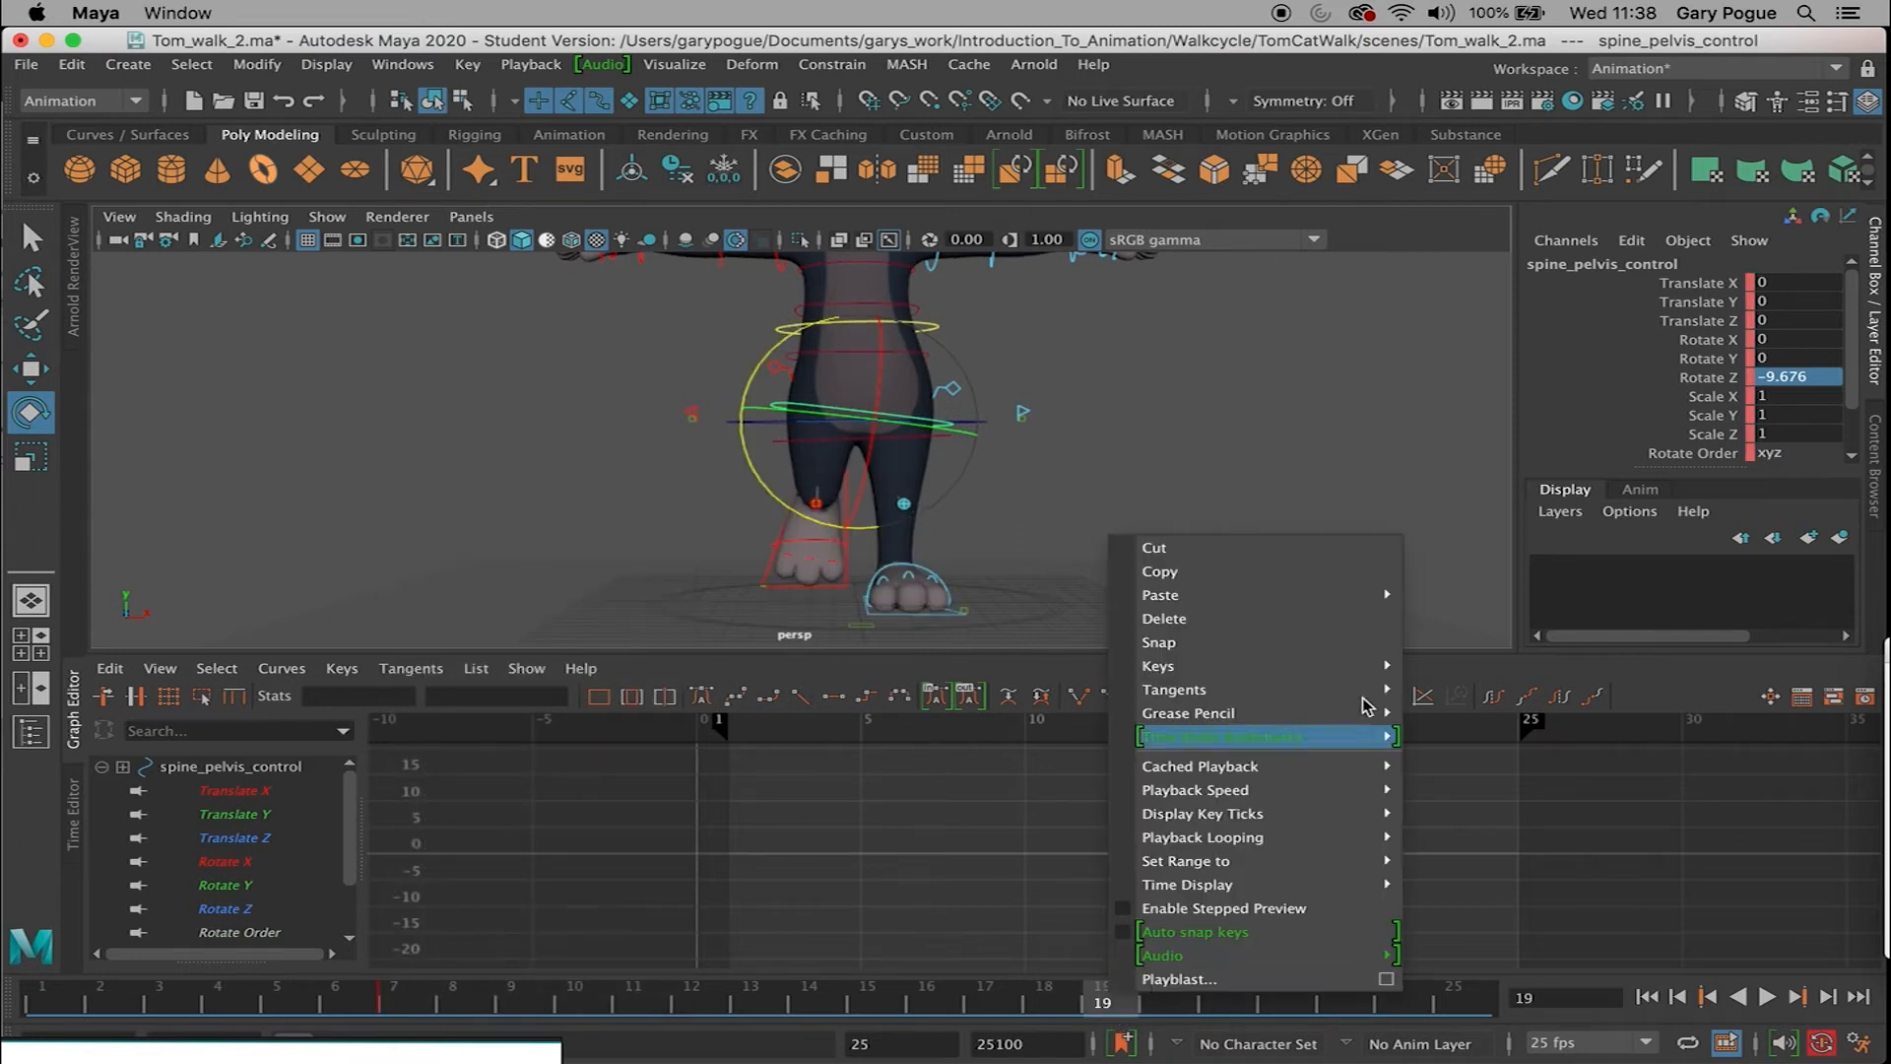
mouse_move(1369, 595)
click(1446, 597)
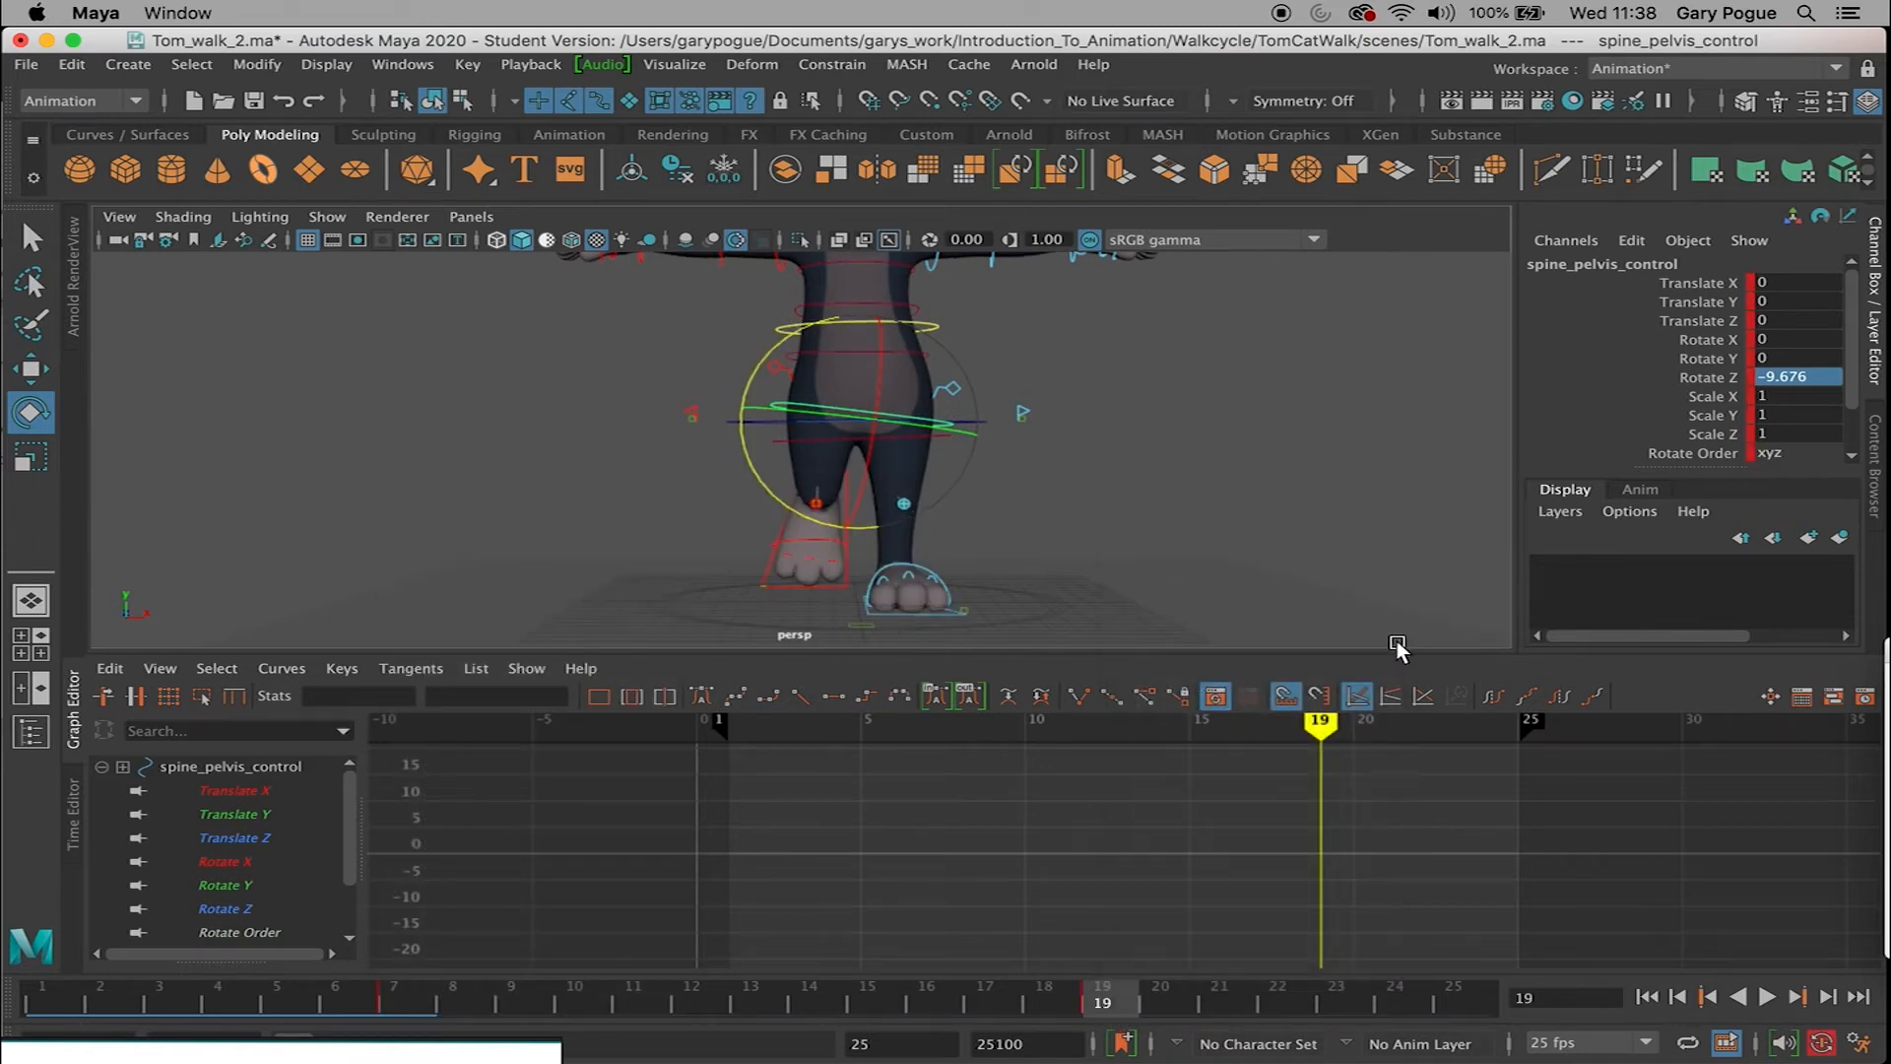
Step: Invert the pelvis tilt at frame 19 by setting Rotate Z to 9.676
double_click(1766, 378)
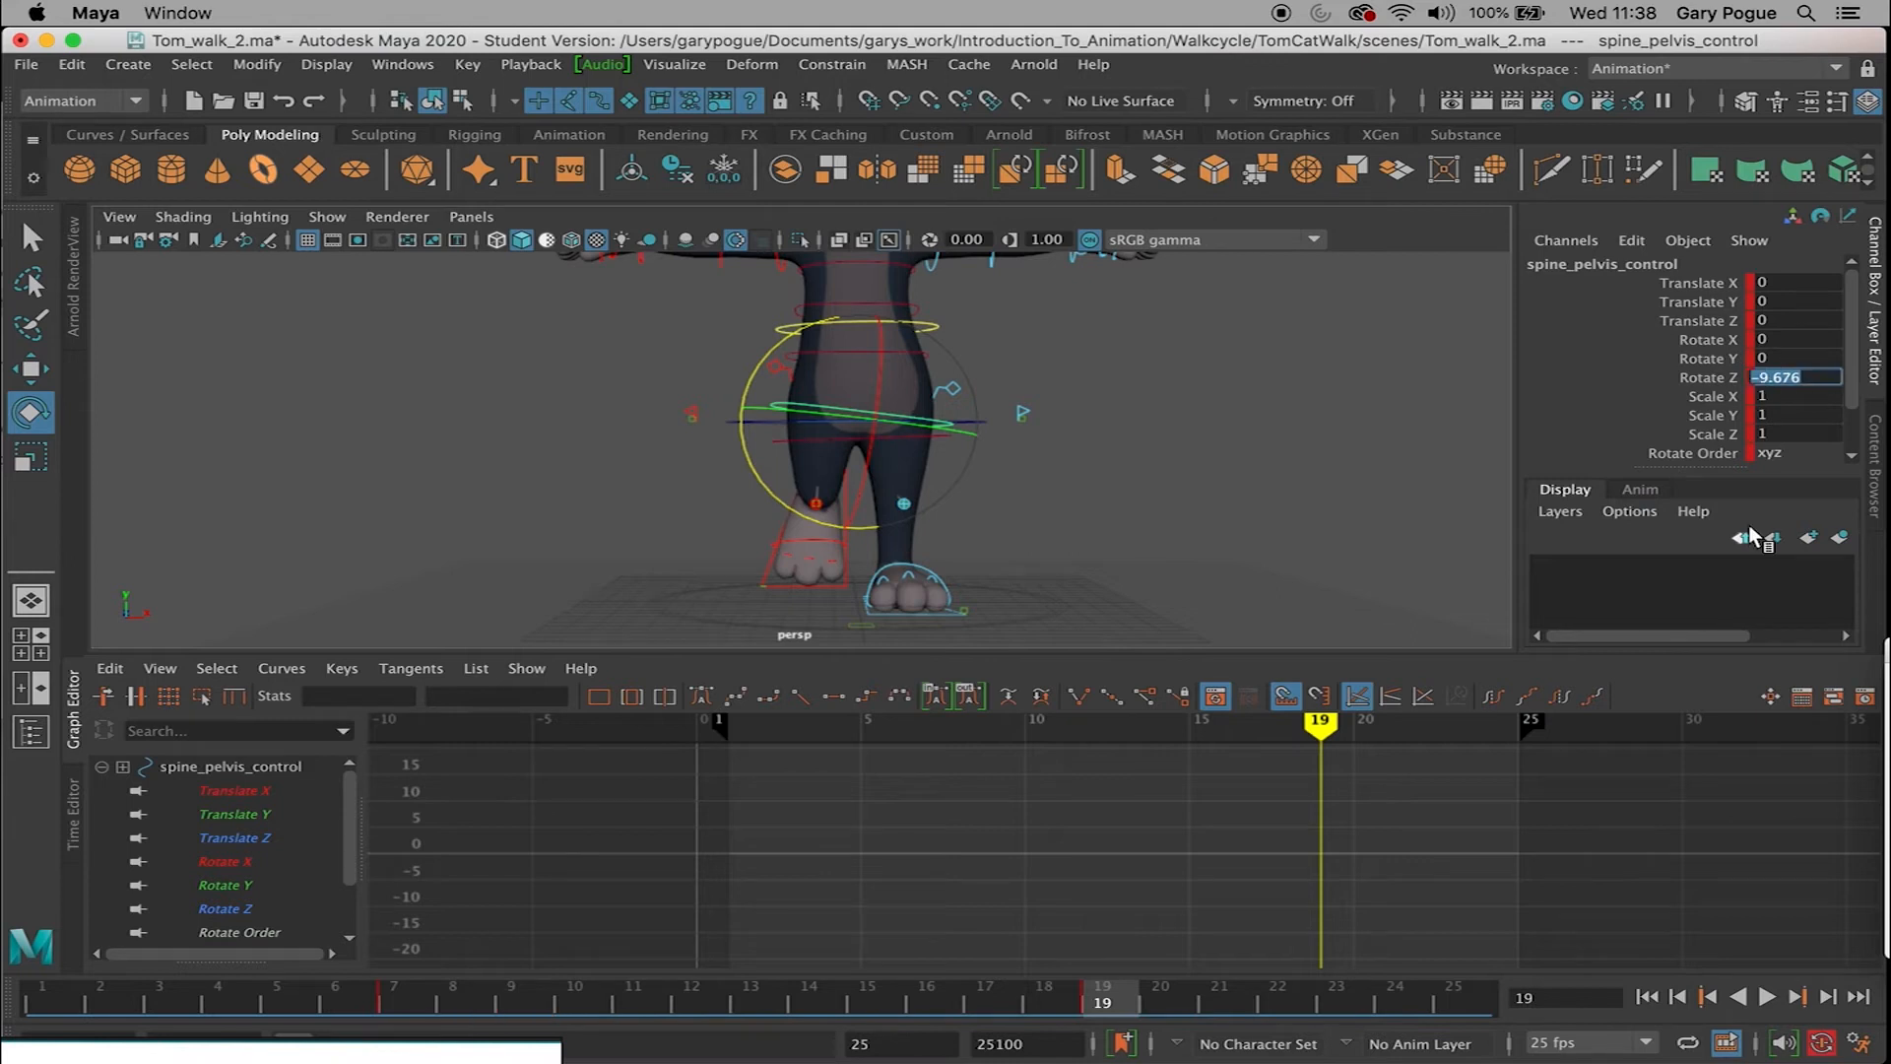
click(1756, 376)
key(BackSpace)
key(Return)
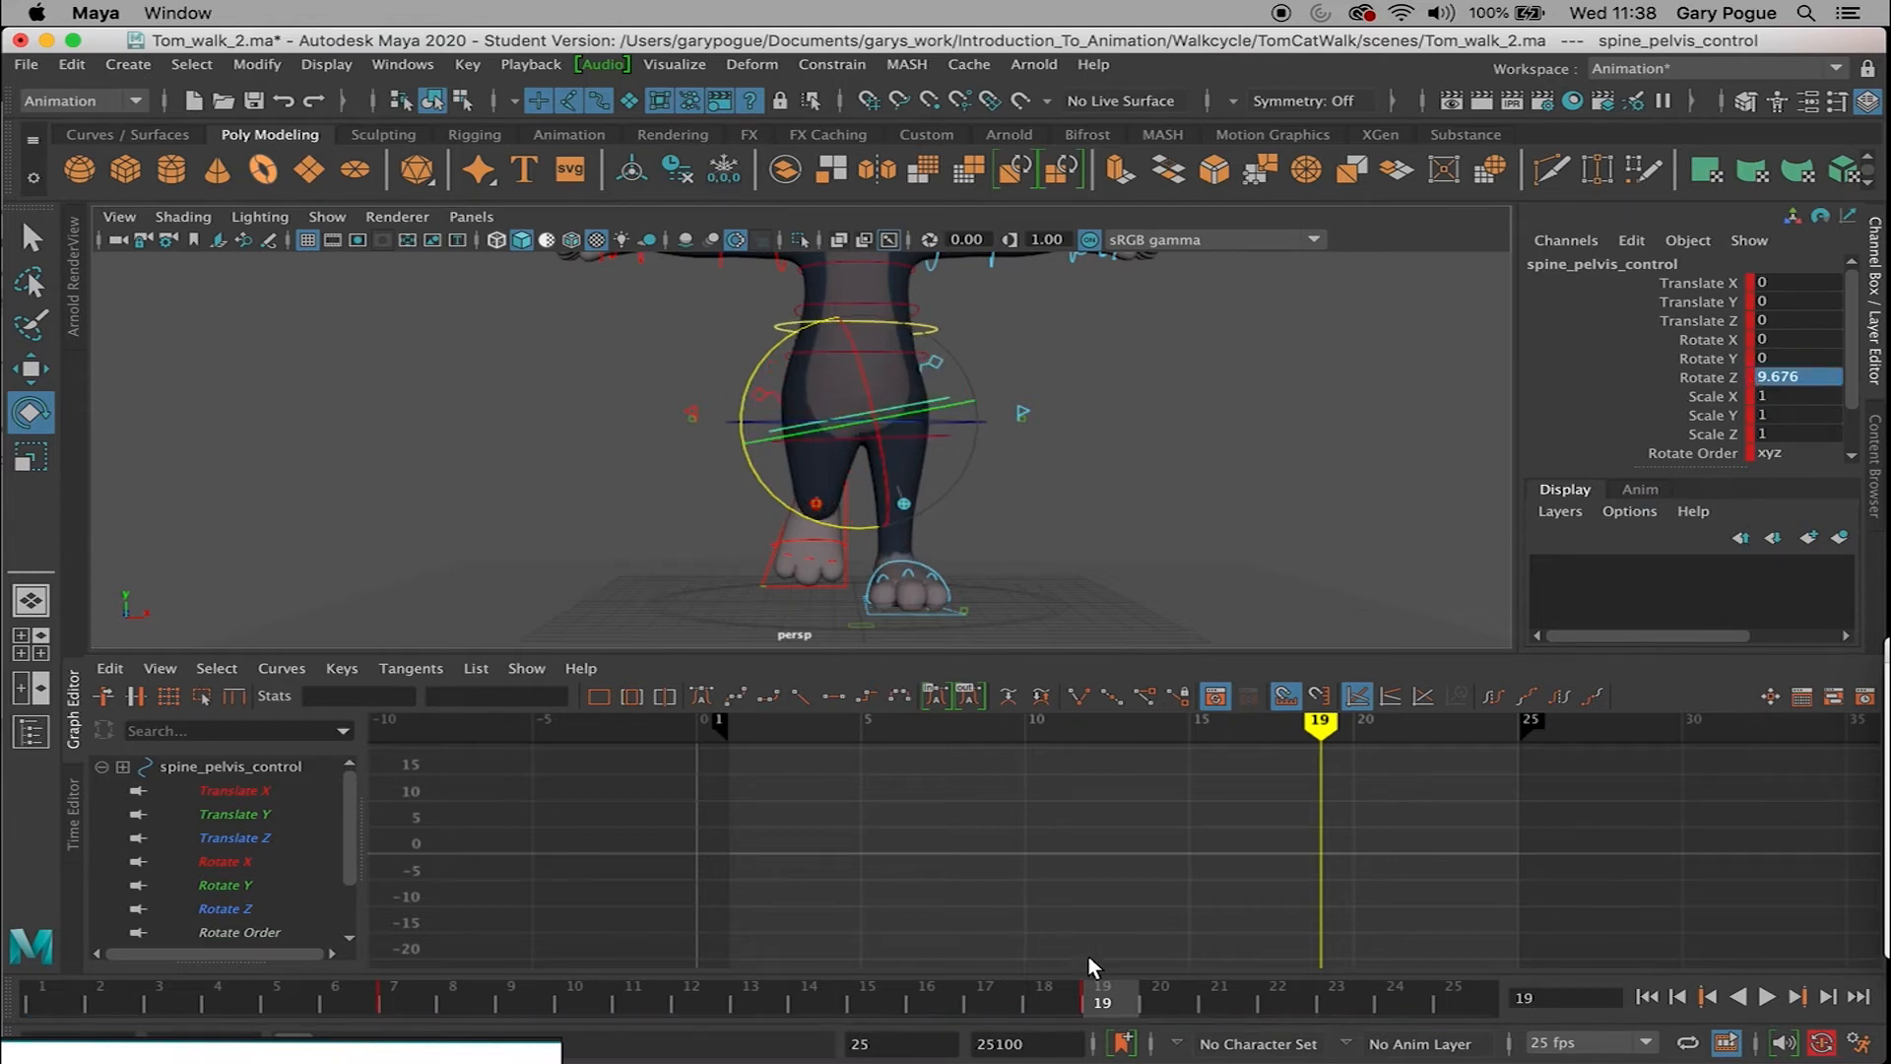
Step: Display the pelvis Rotate Z curve and rotate the control to about -3.596 on Z at frame 1
drag(1079, 995, 382, 1006)
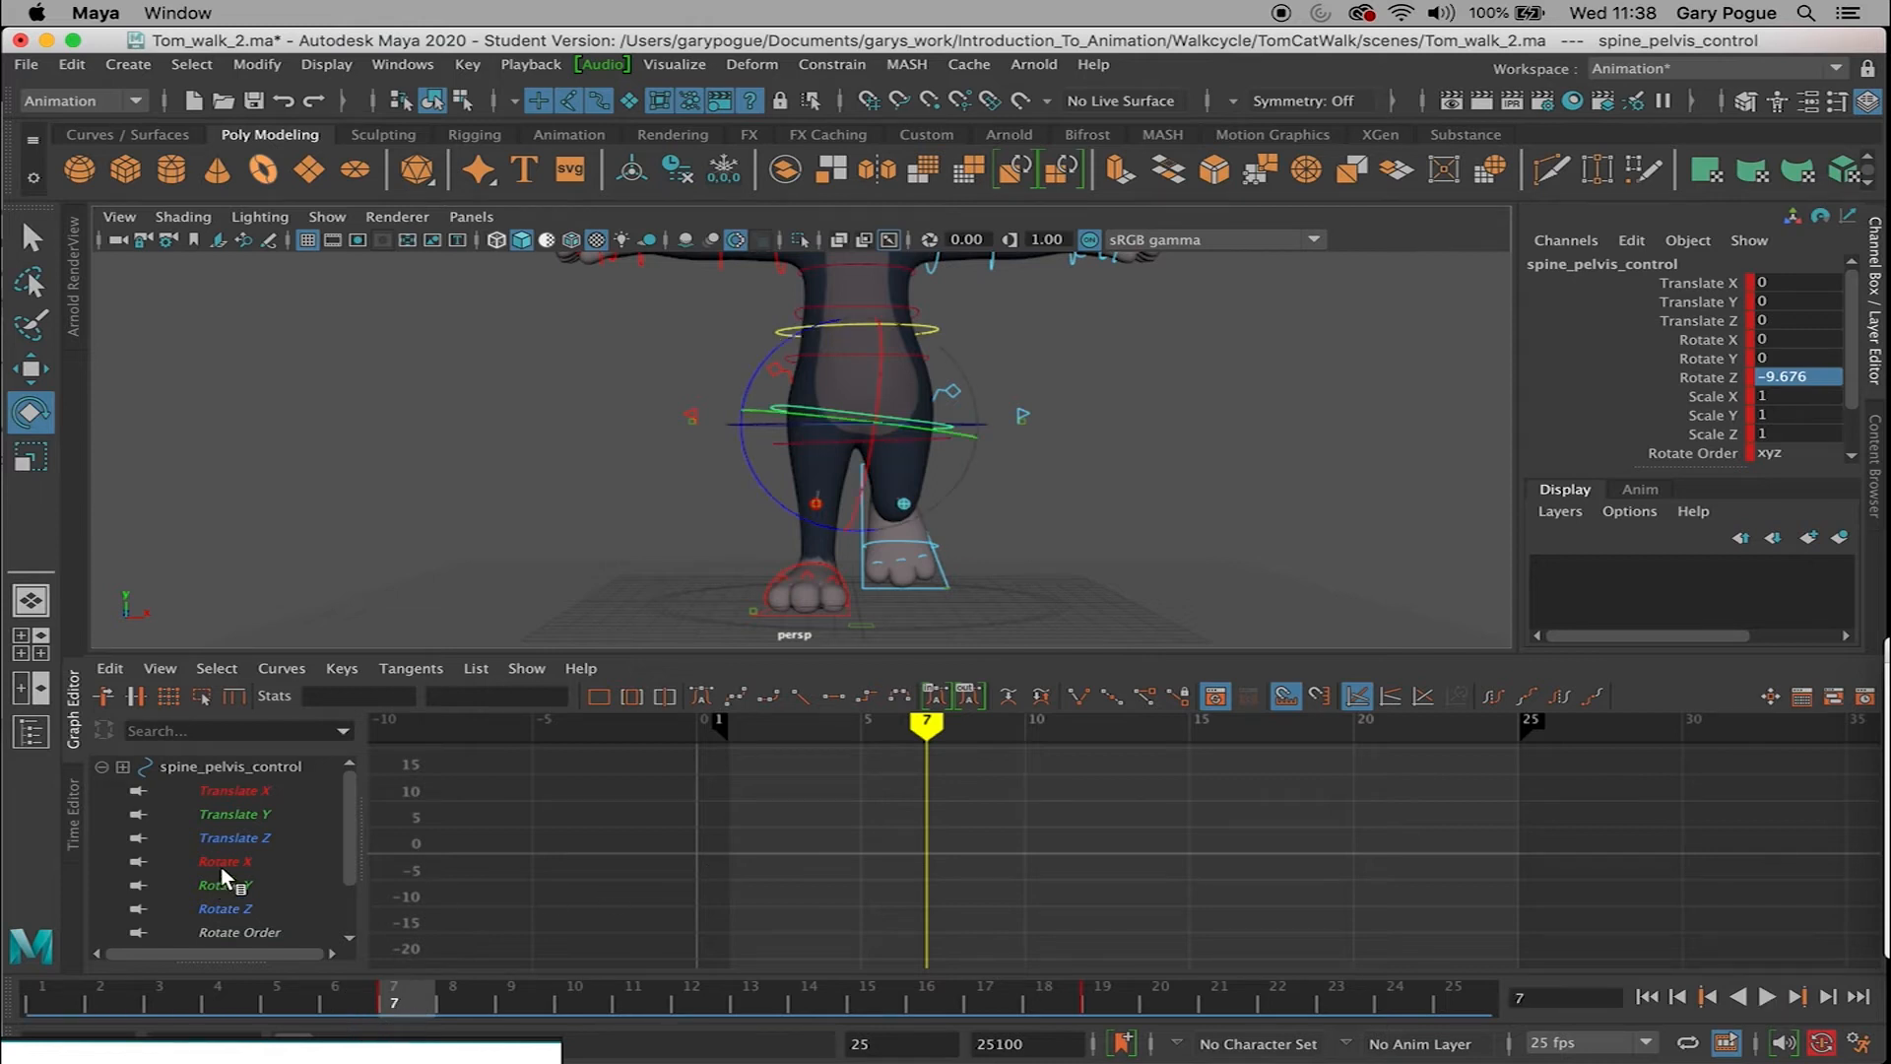
click(241, 914)
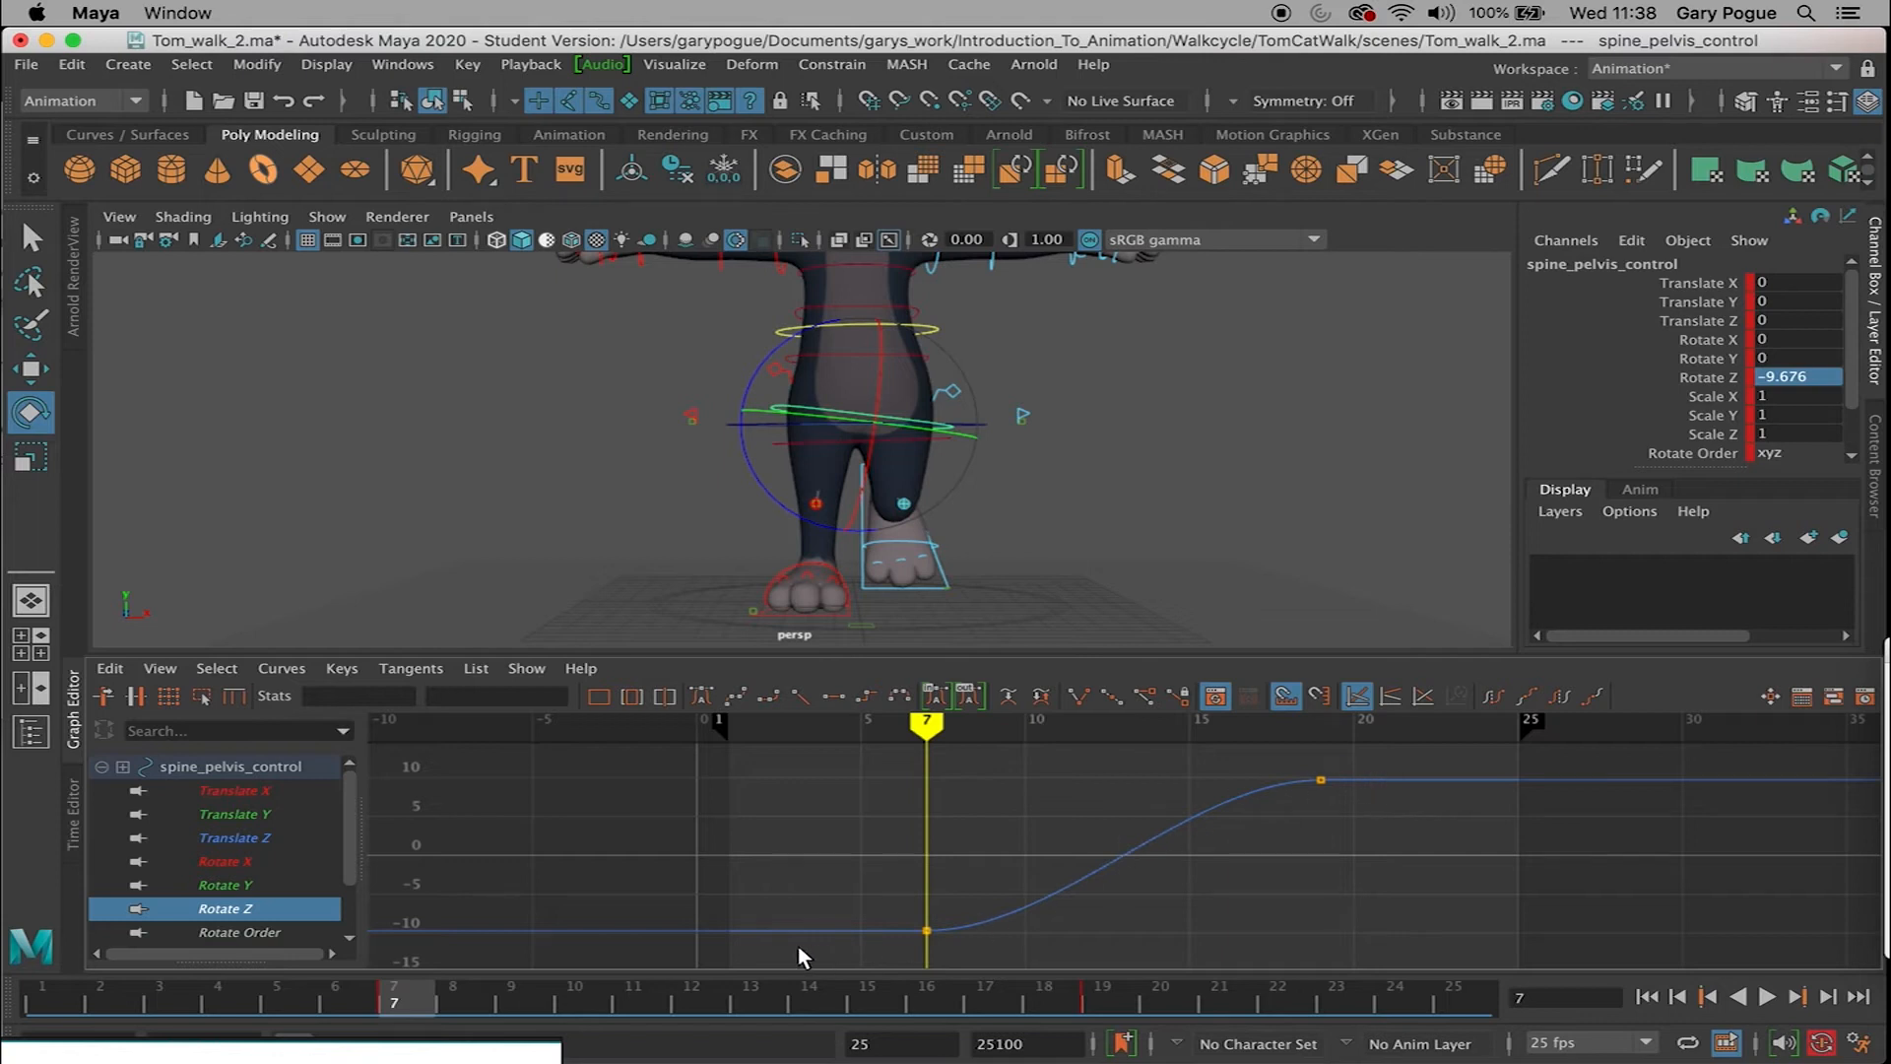
mouse_move(423, 1003)
mouse_down()
mouse_move(1059, 1006)
mouse_move(347, 1015)
mouse_move(382, 1004)
mouse_move(16, 981)
mouse_up()
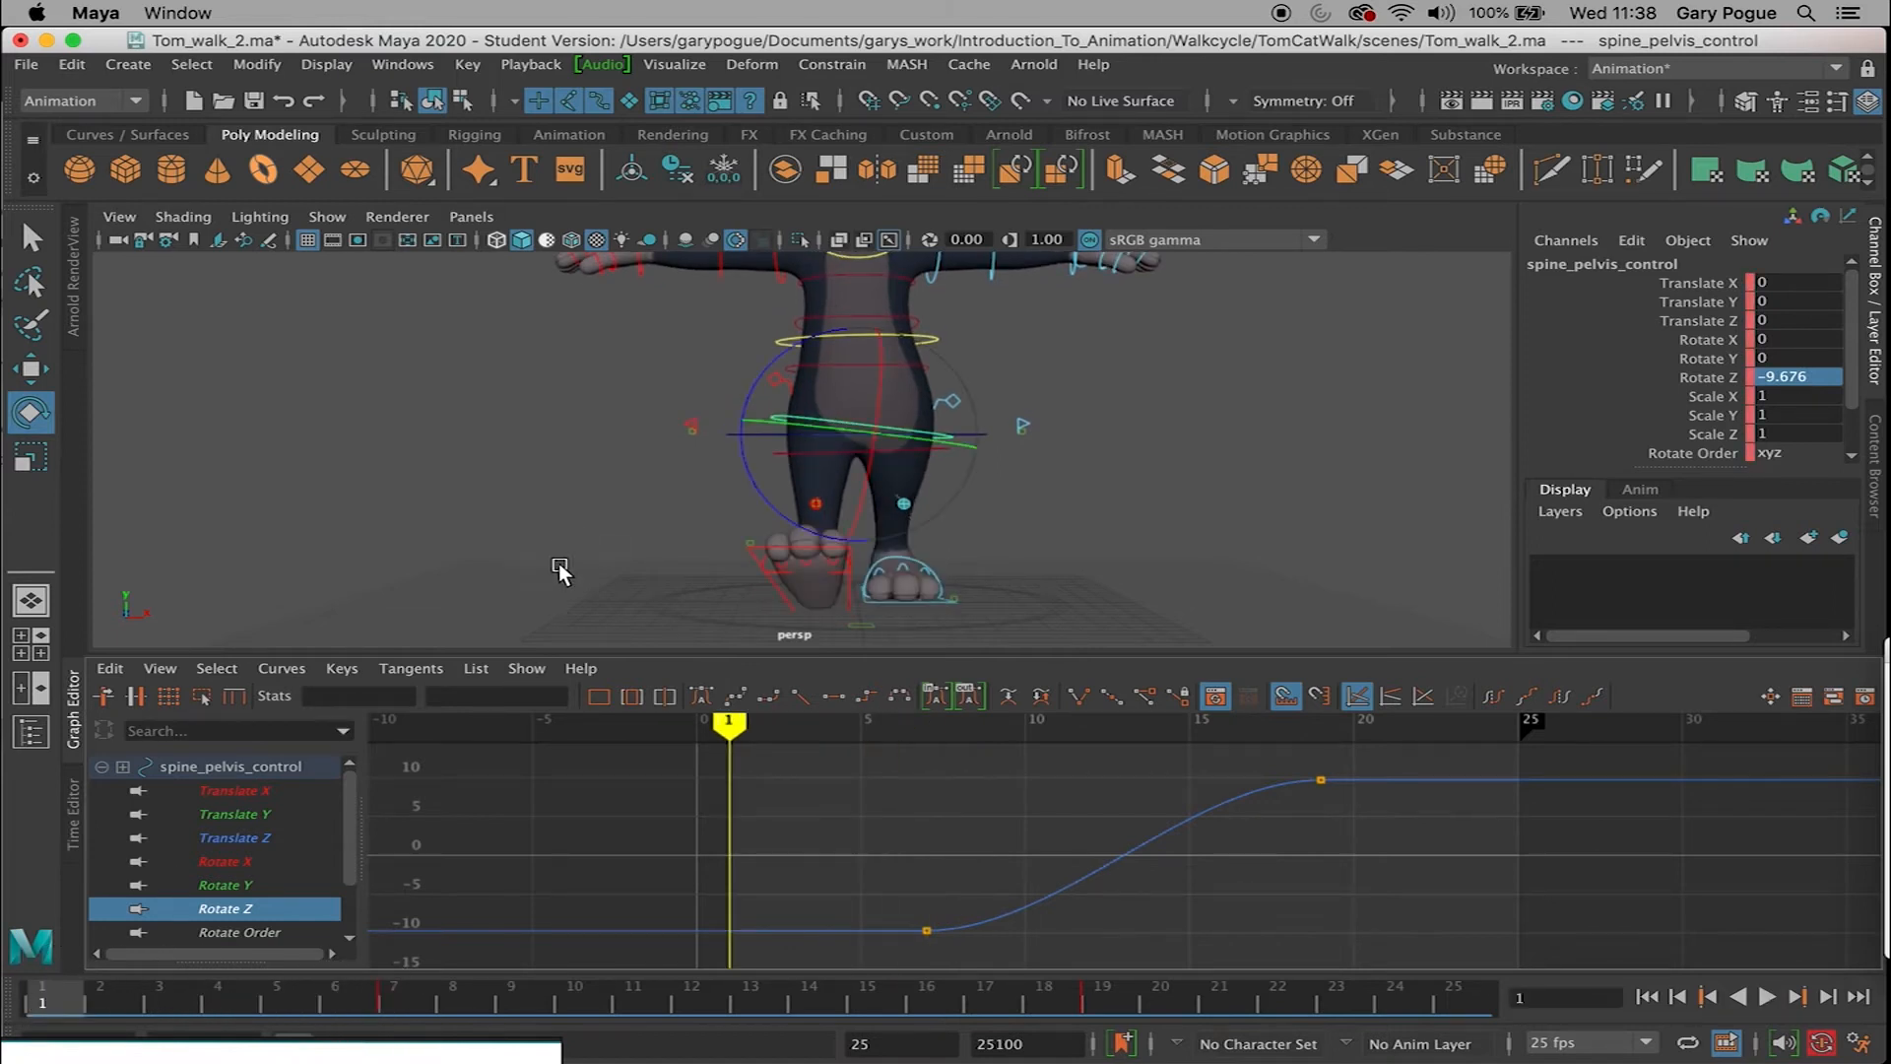
drag(742, 432, 753, 449)
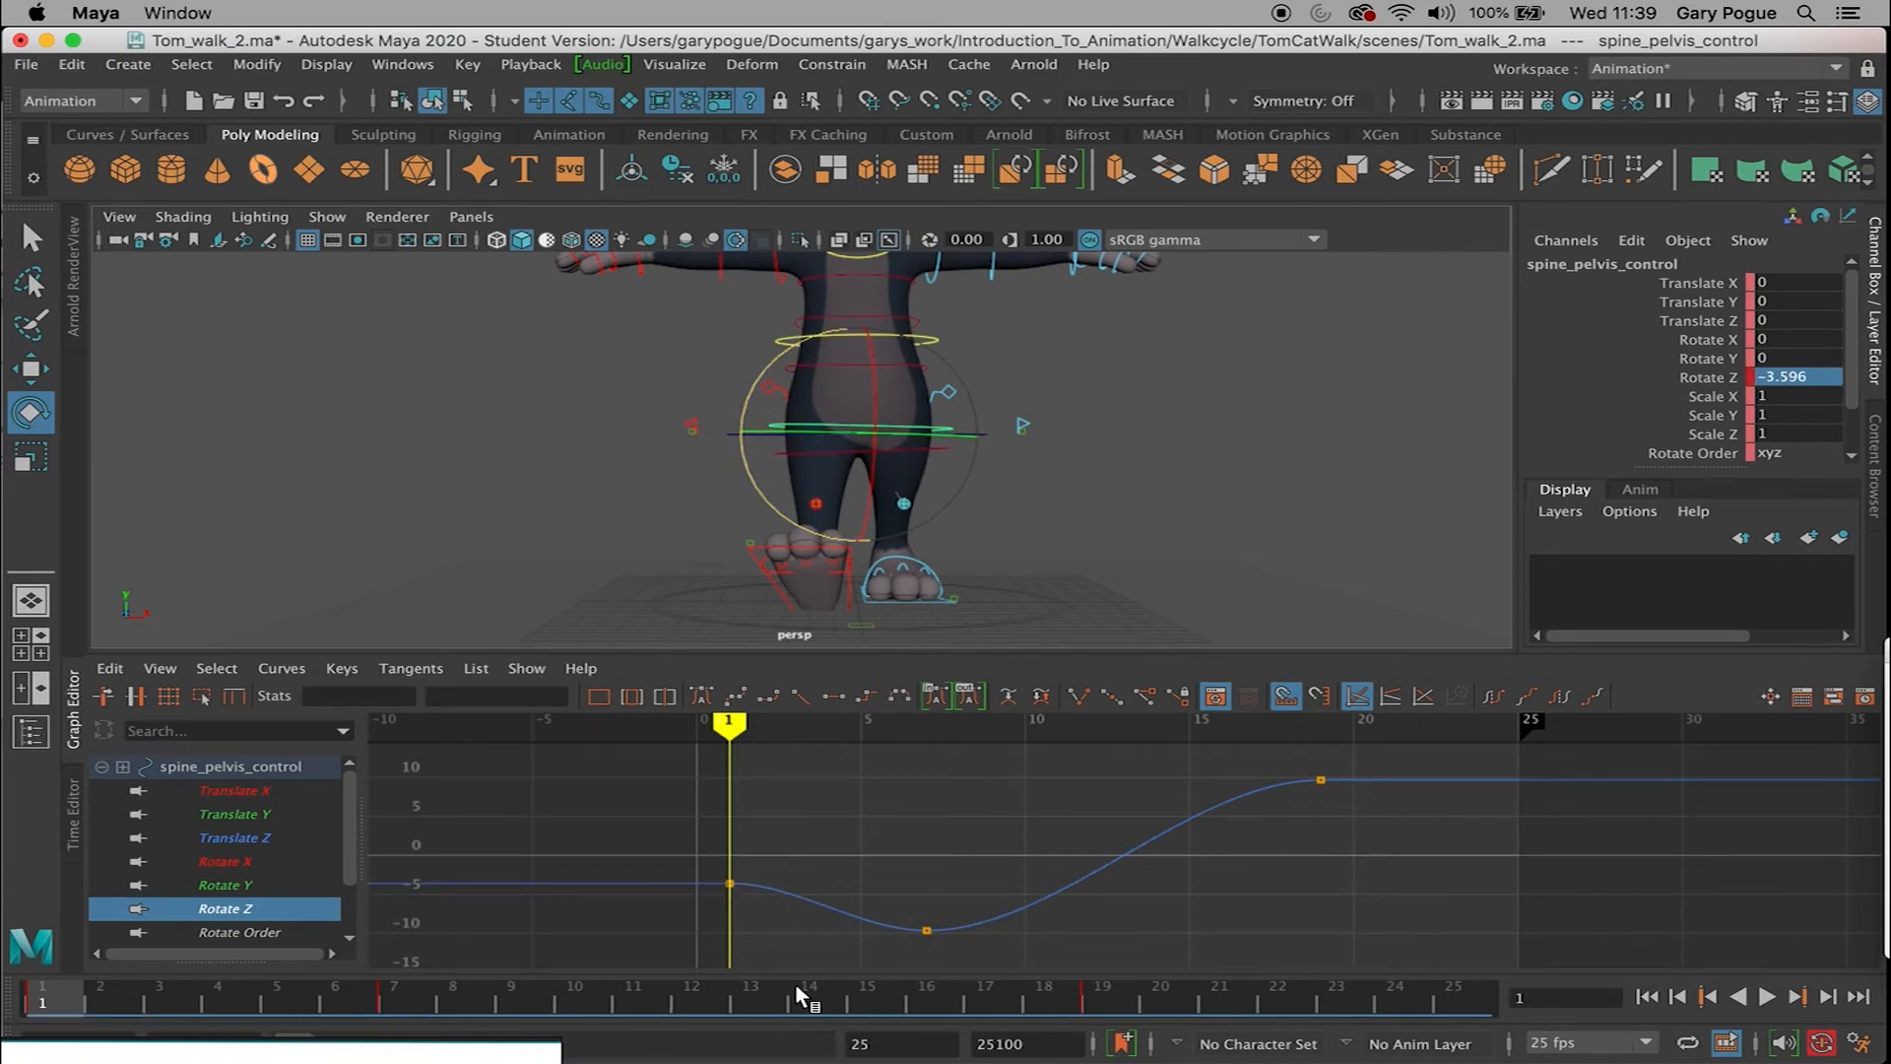
Step: Copy the pelvis key from frame 1 and paste it at frame 25 to close the cycle
right_click(49, 1003)
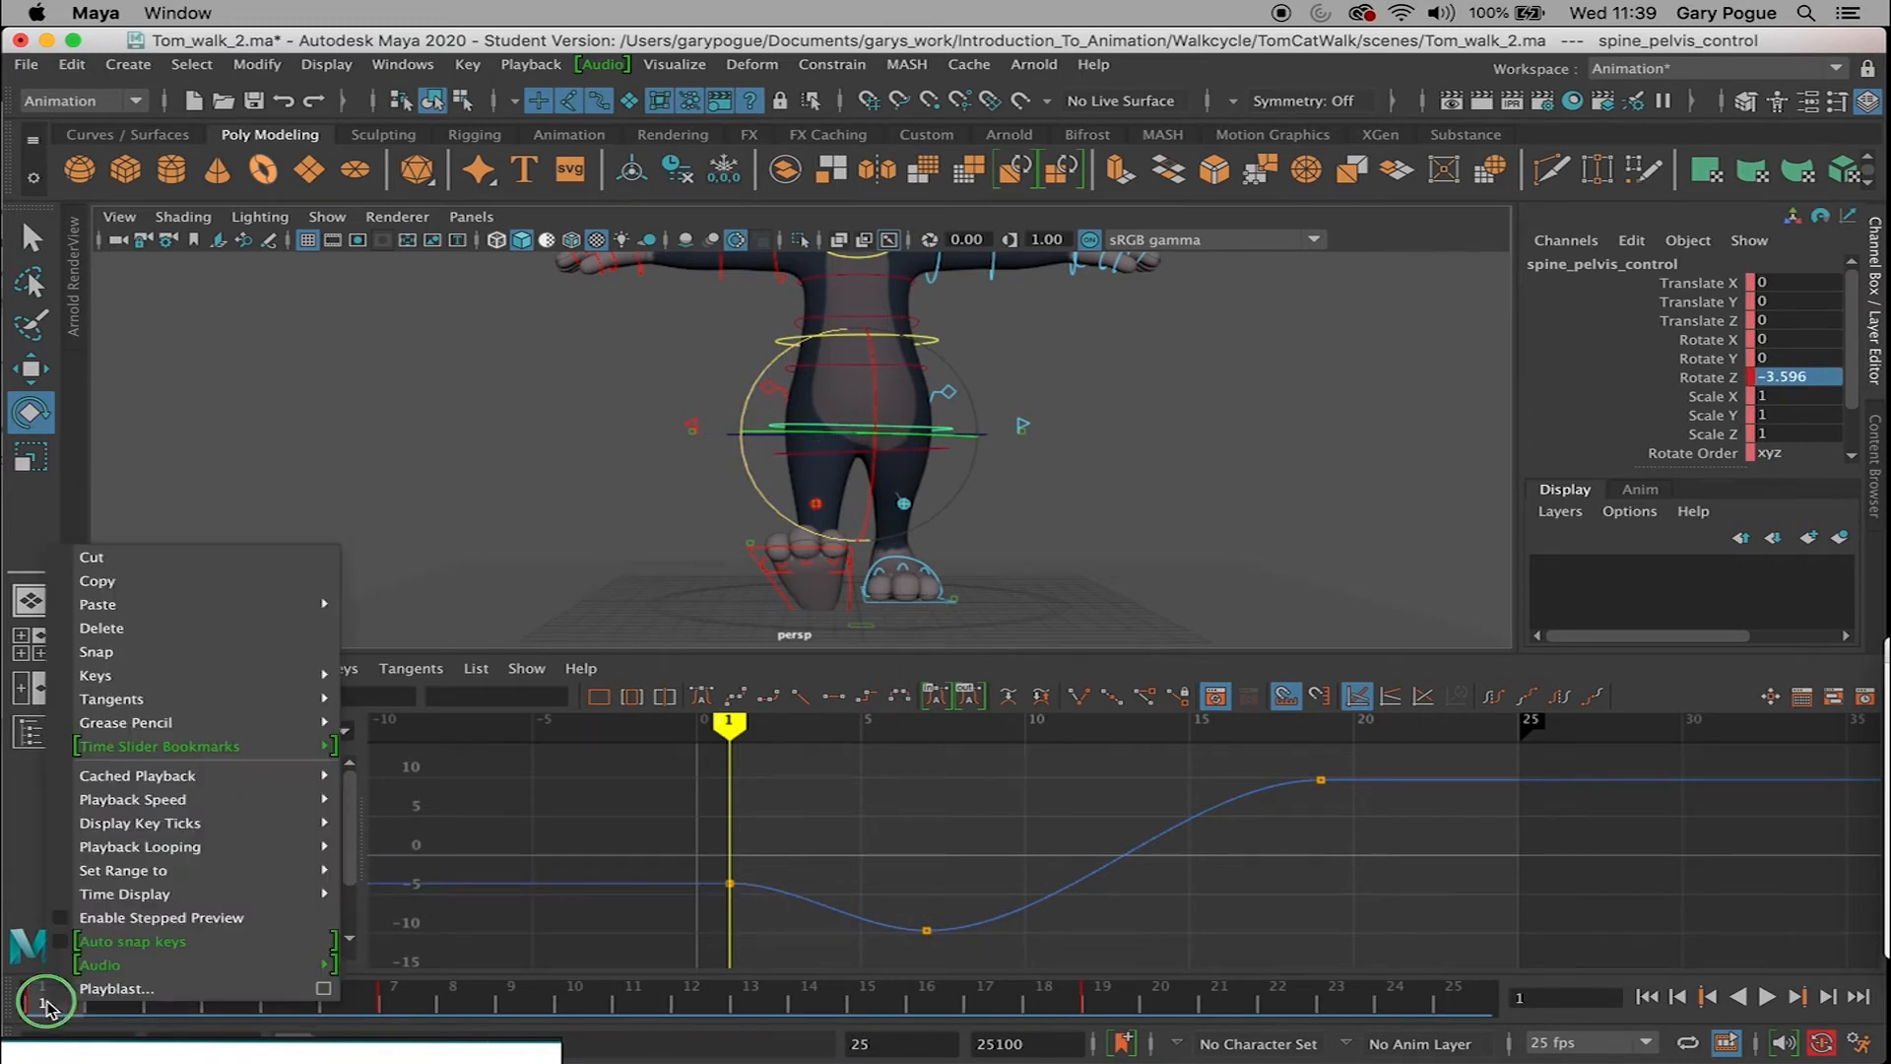
click(148, 581)
right_click(1472, 1000)
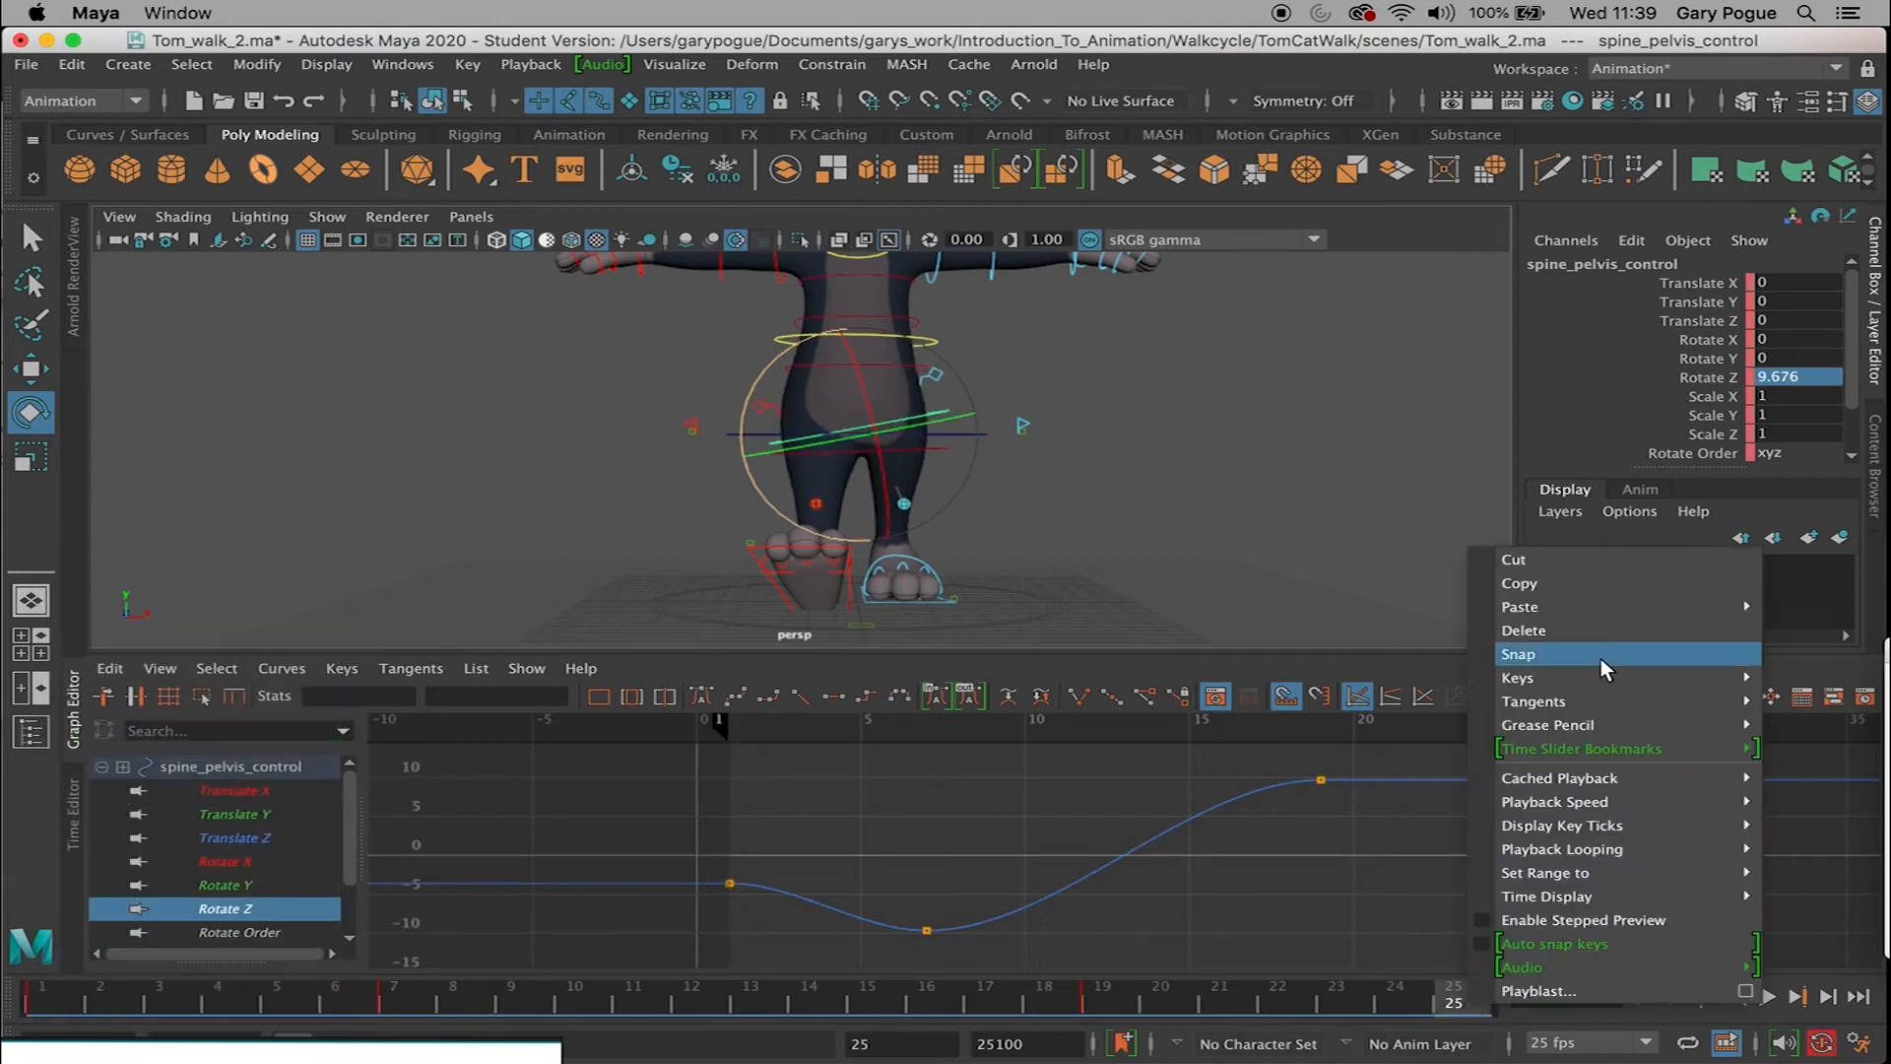
mouse_move(1586, 605)
click(1317, 614)
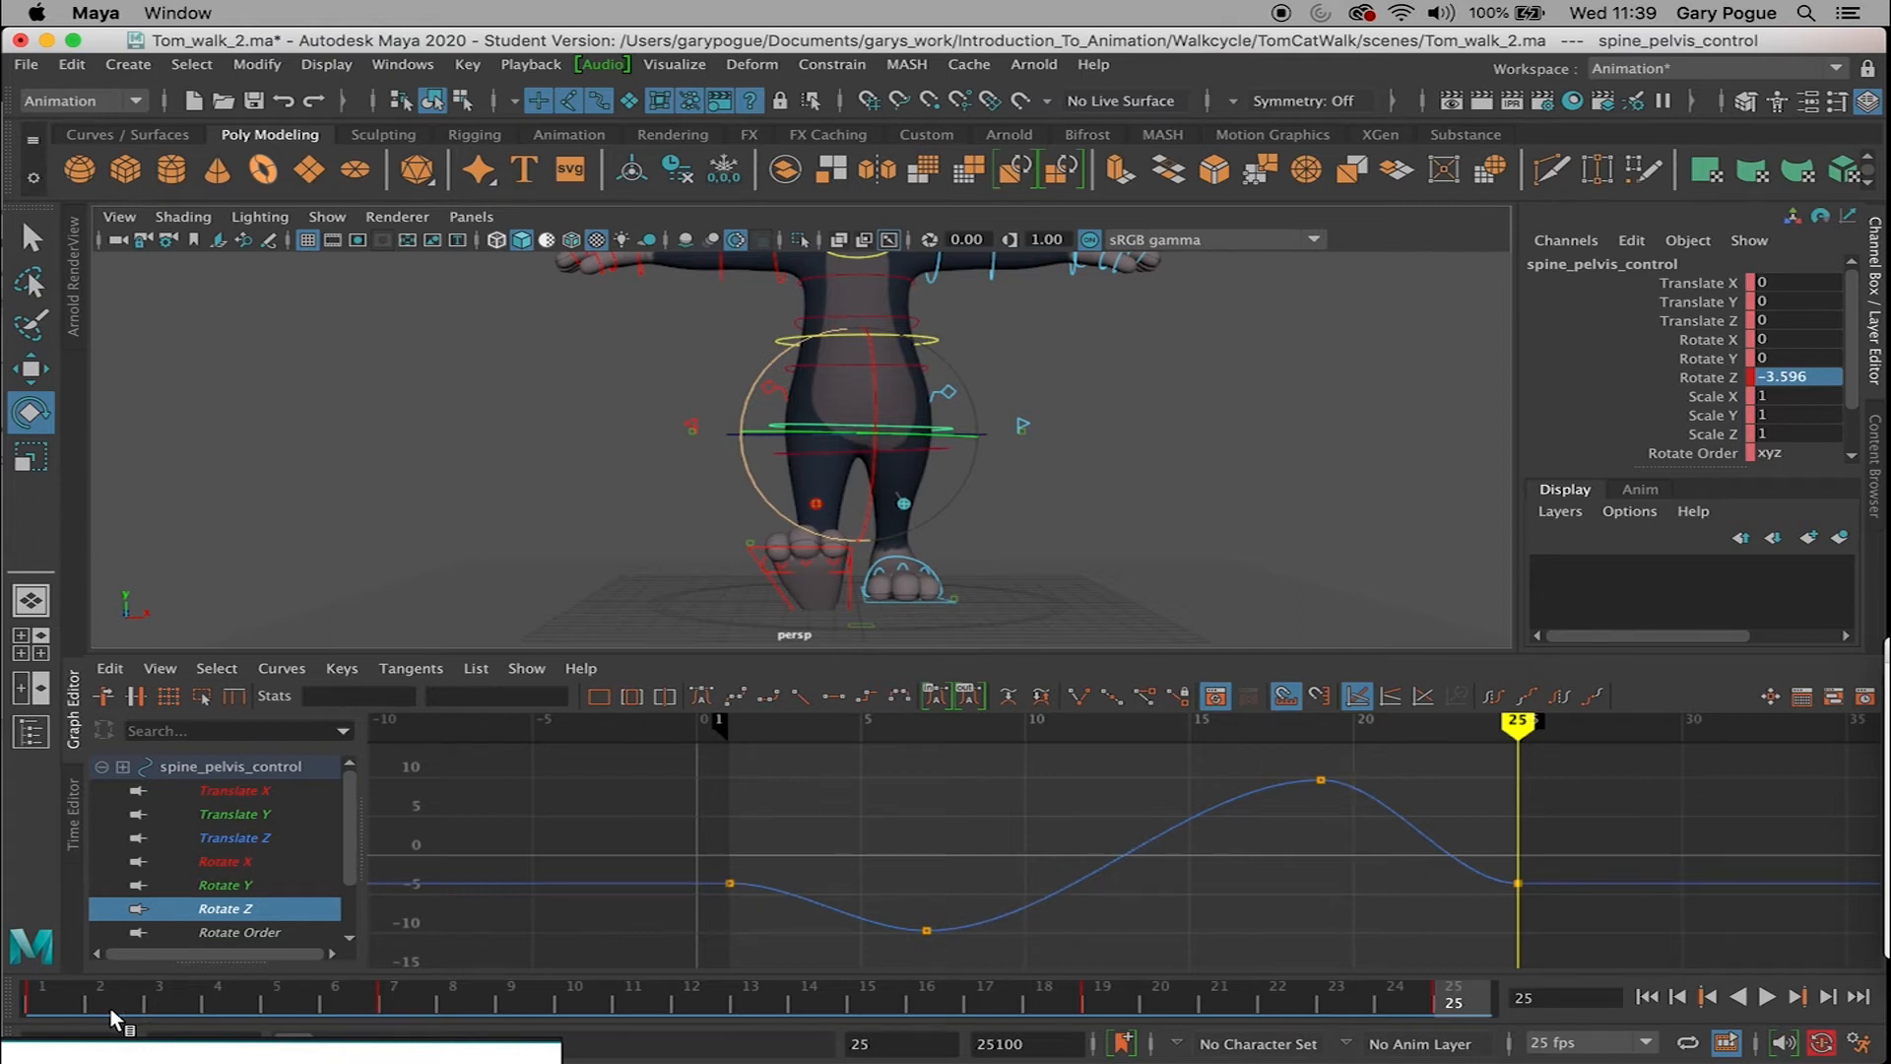
Step: At frame 4, rotate the pelvis control to about -8.185 on Z and check that key on the curve
drag(34, 996, 195, 1018)
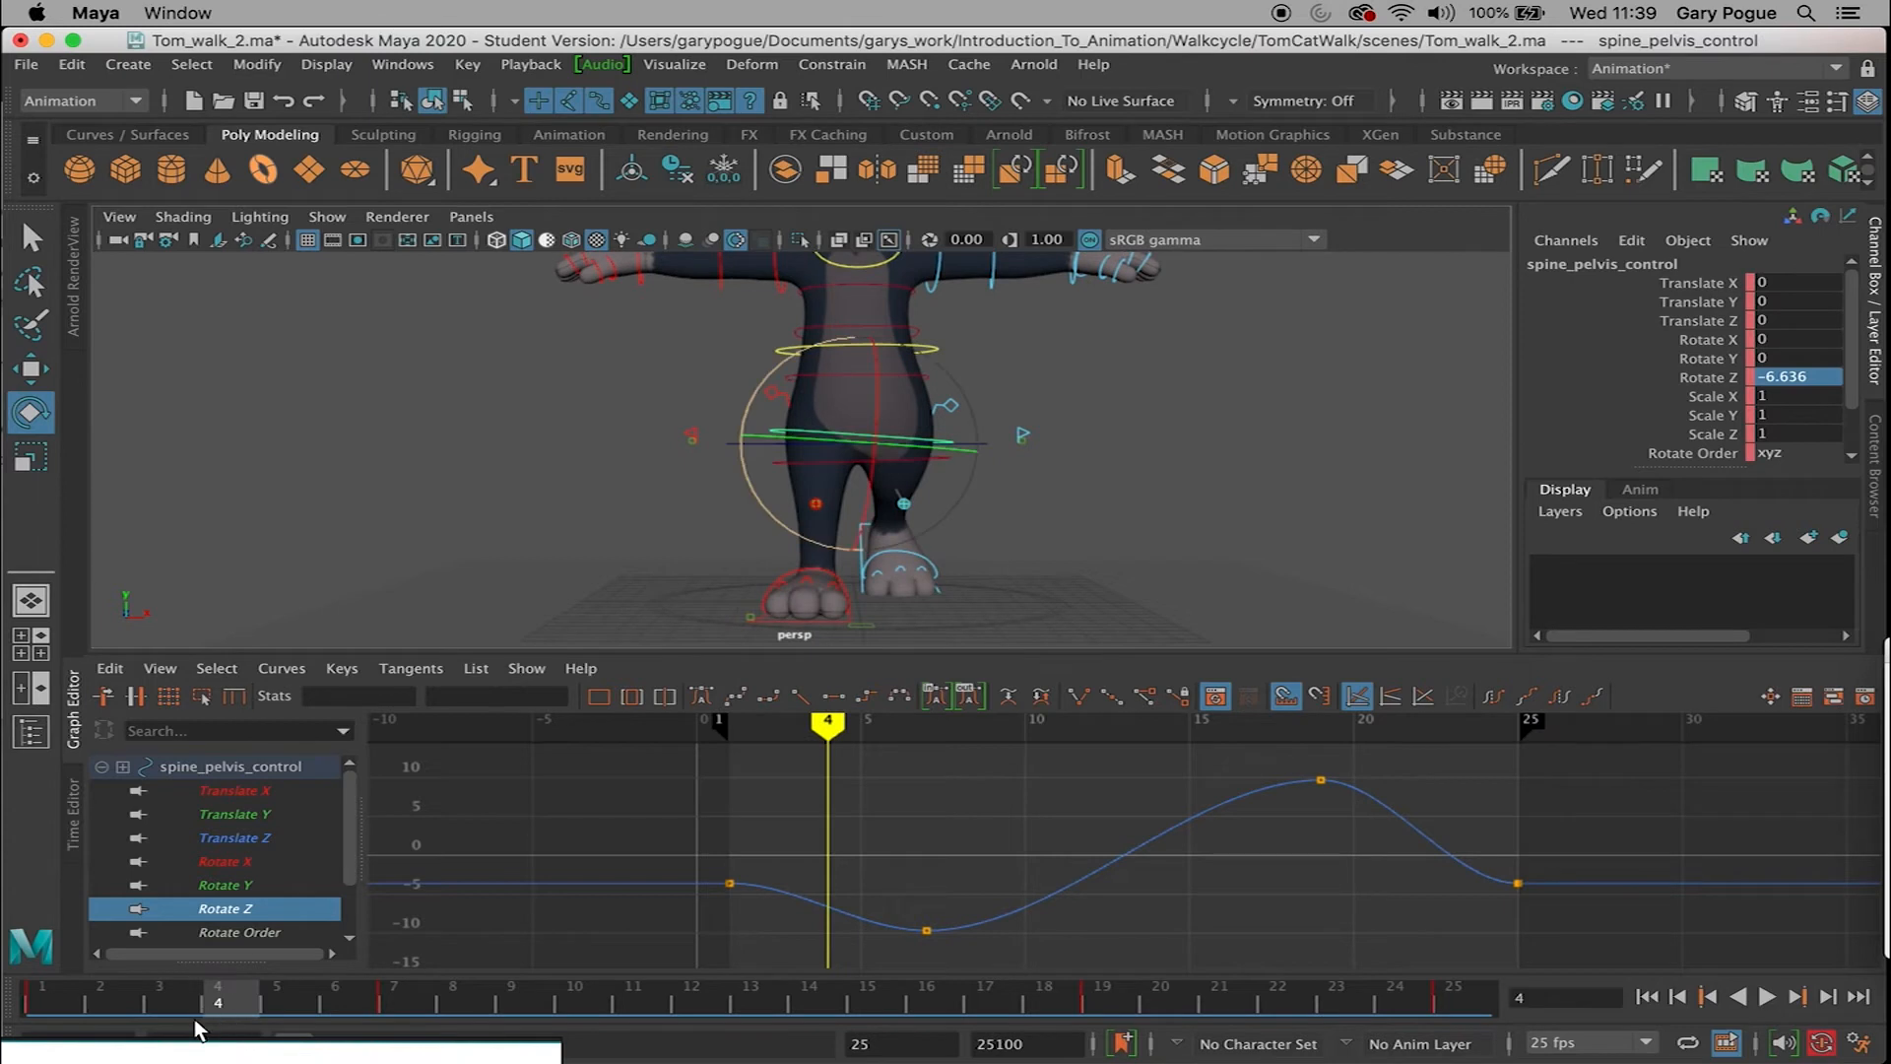
drag(746, 482, 770, 512)
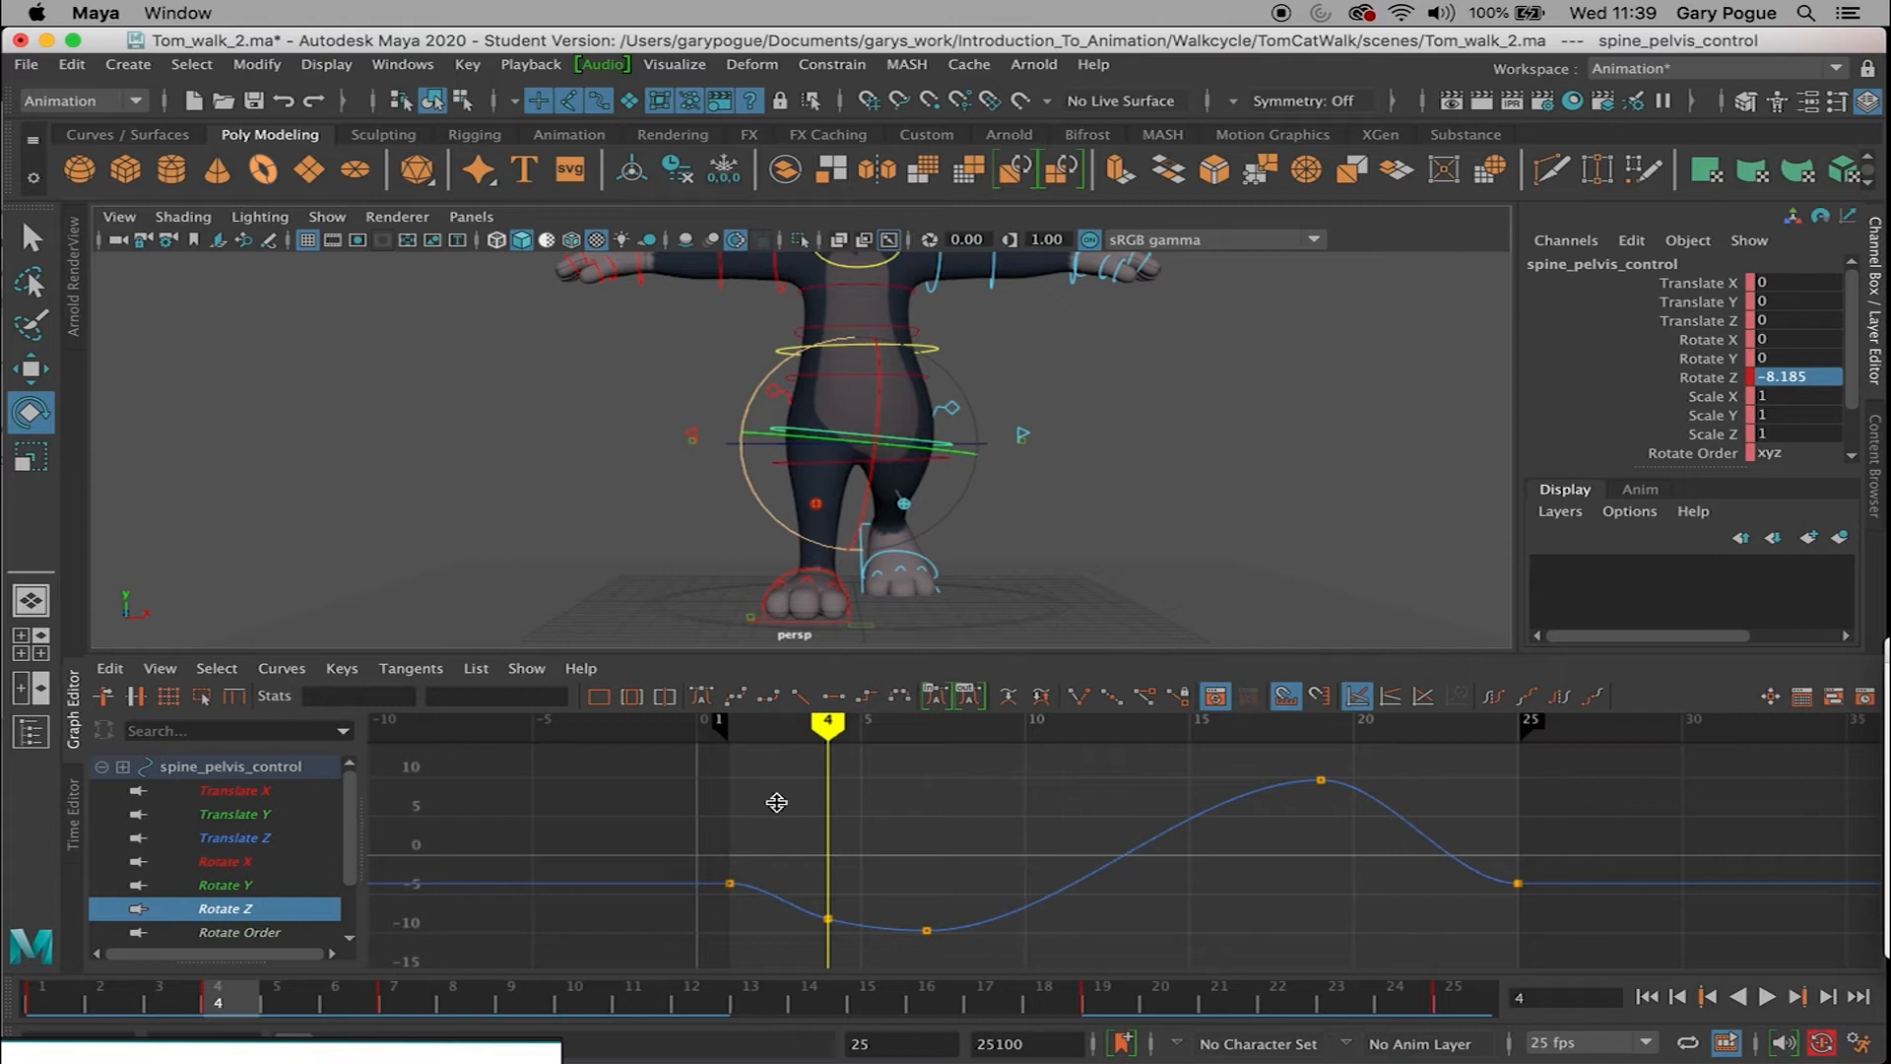
drag(633, 823, 817, 926)
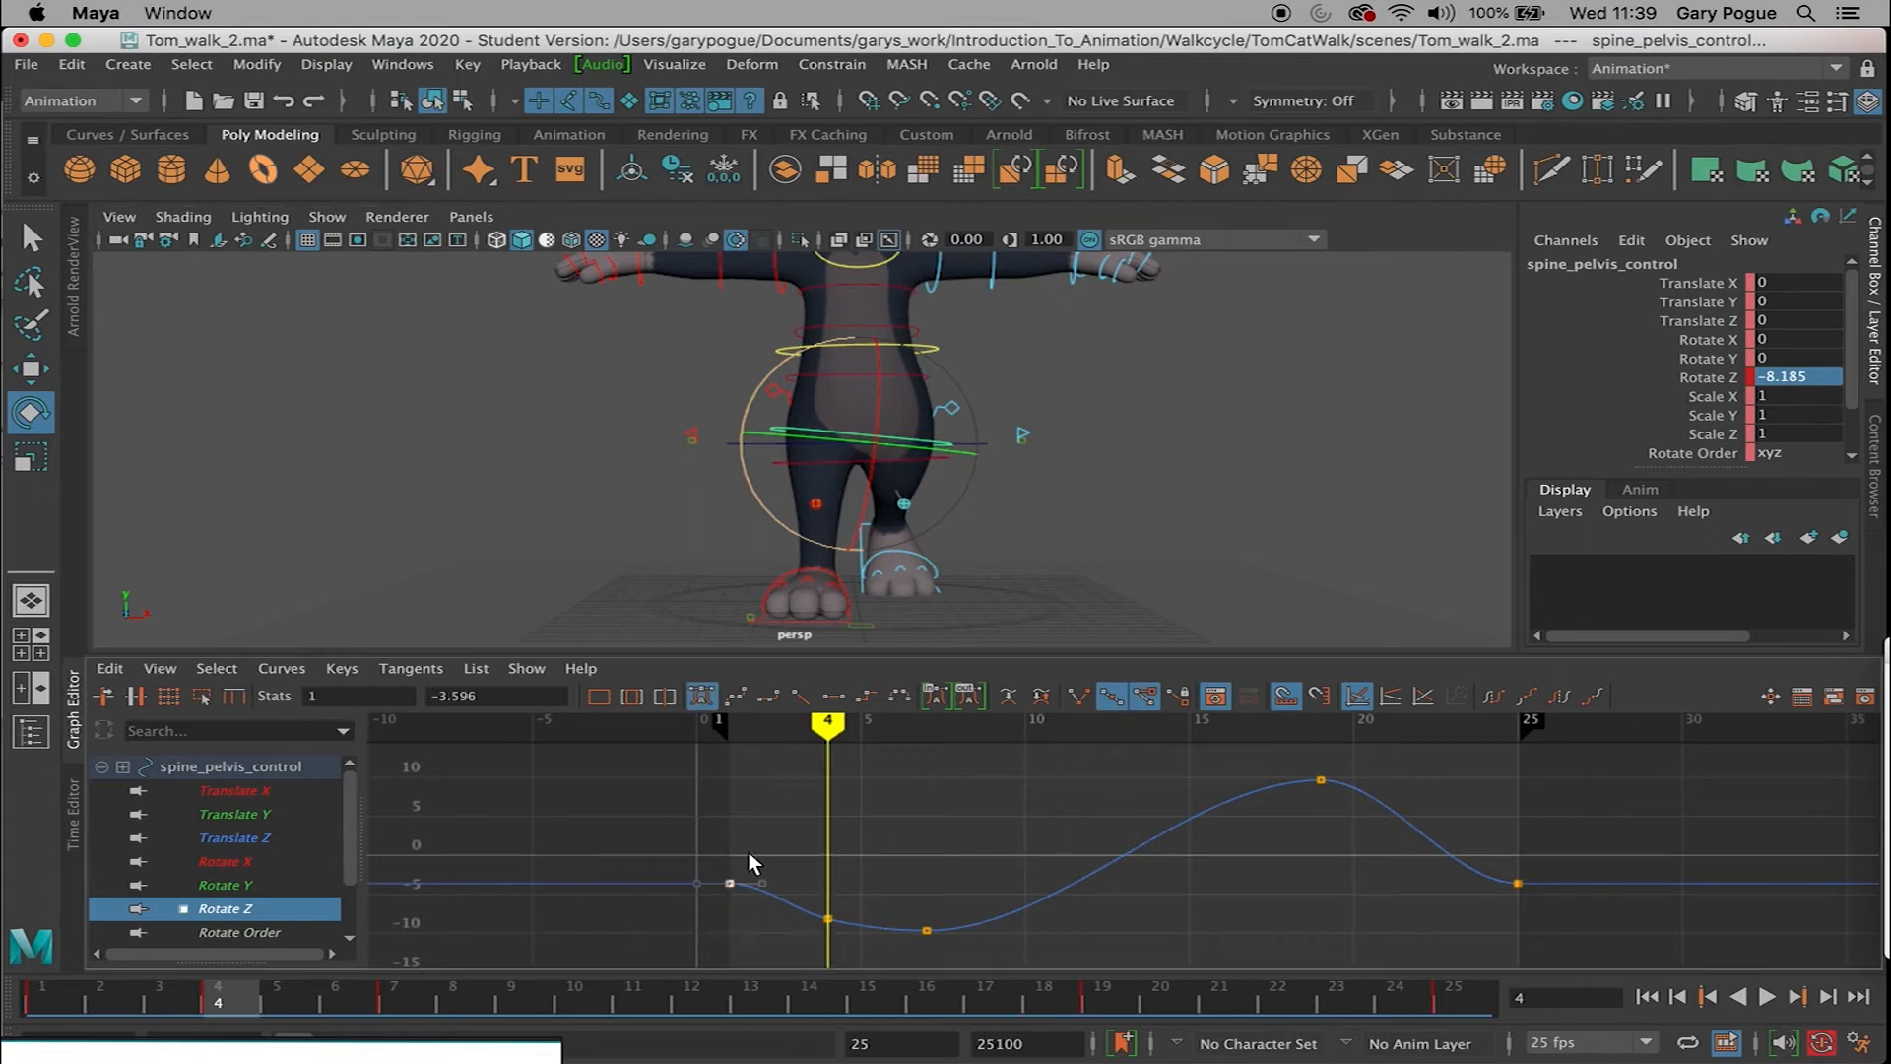
drag(816, 883, 825, 920)
scroll(825, 916, up, 5)
alt+middle_drag(873, 920, 777, 859)
scroll(879, 845, down, 5)
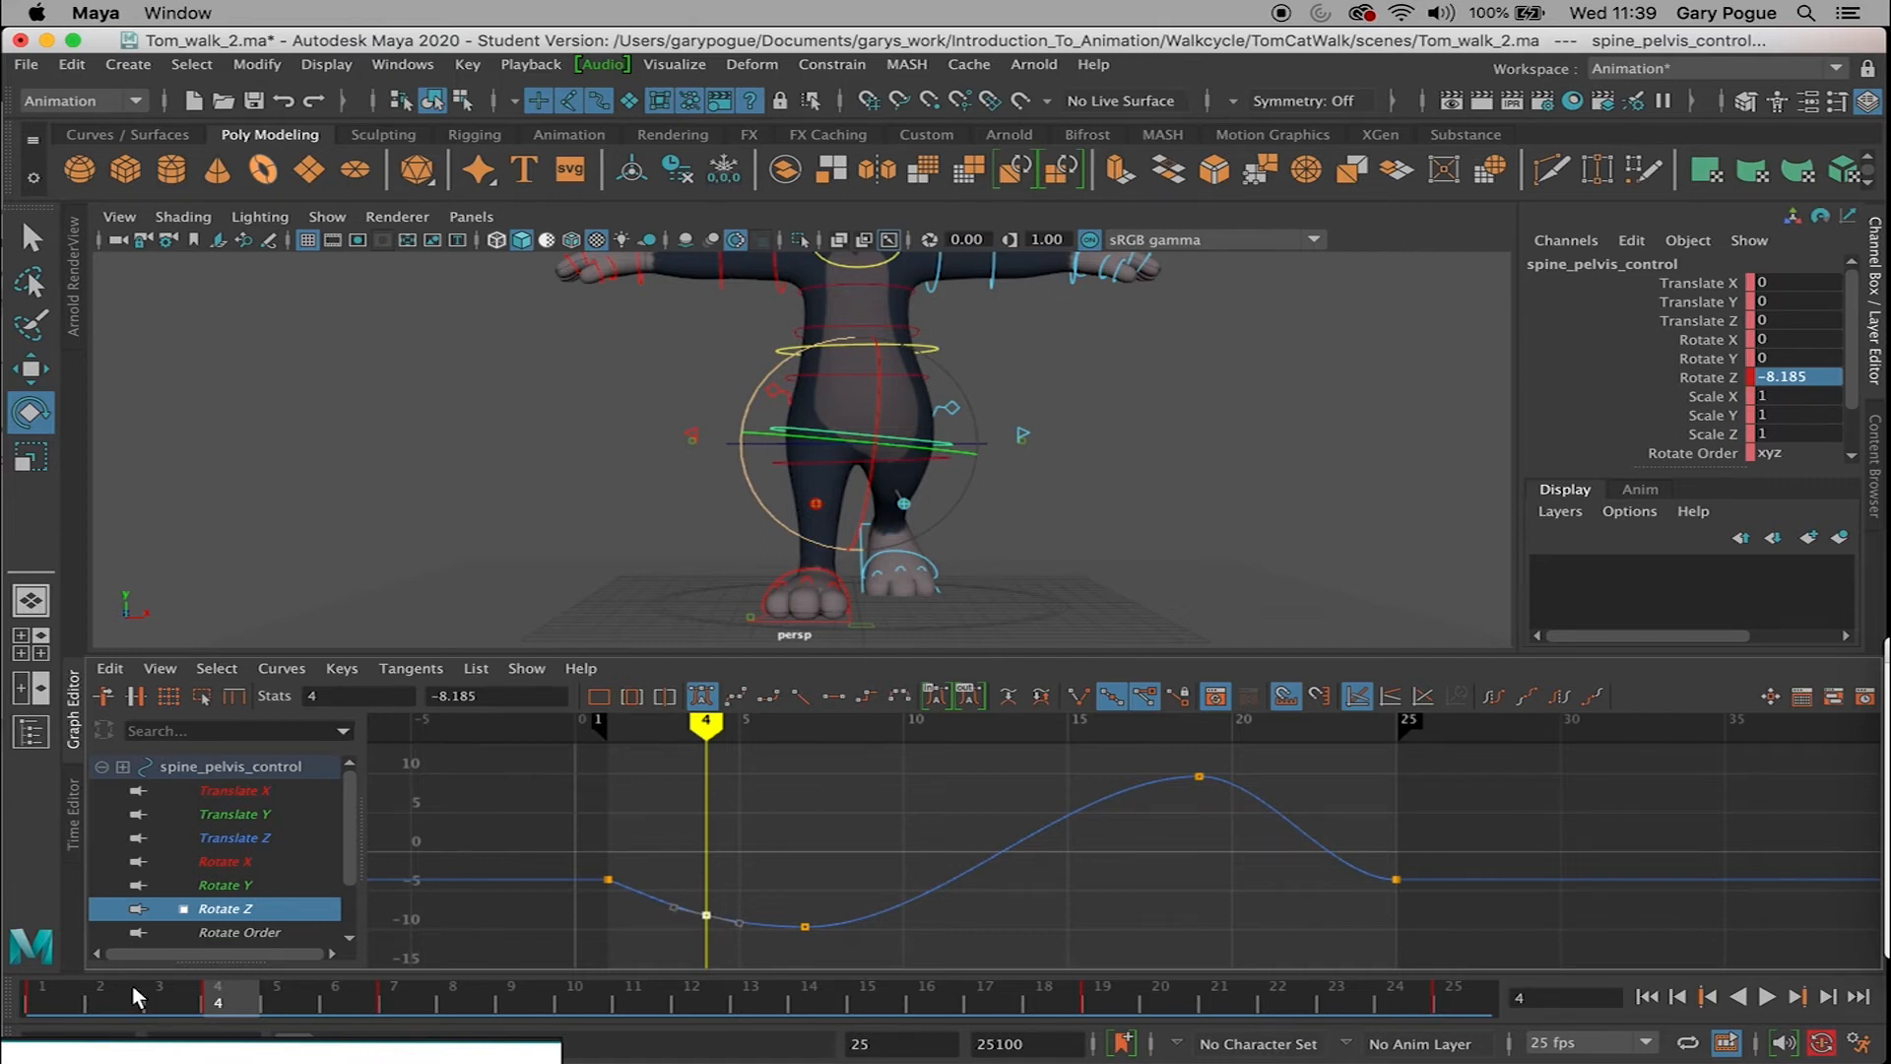
Step: Key the pelvis control's Z rotation by rotating it slightly at frame 10 and to about 1.207 at frame 13
drag(239, 1002, 575, 1007)
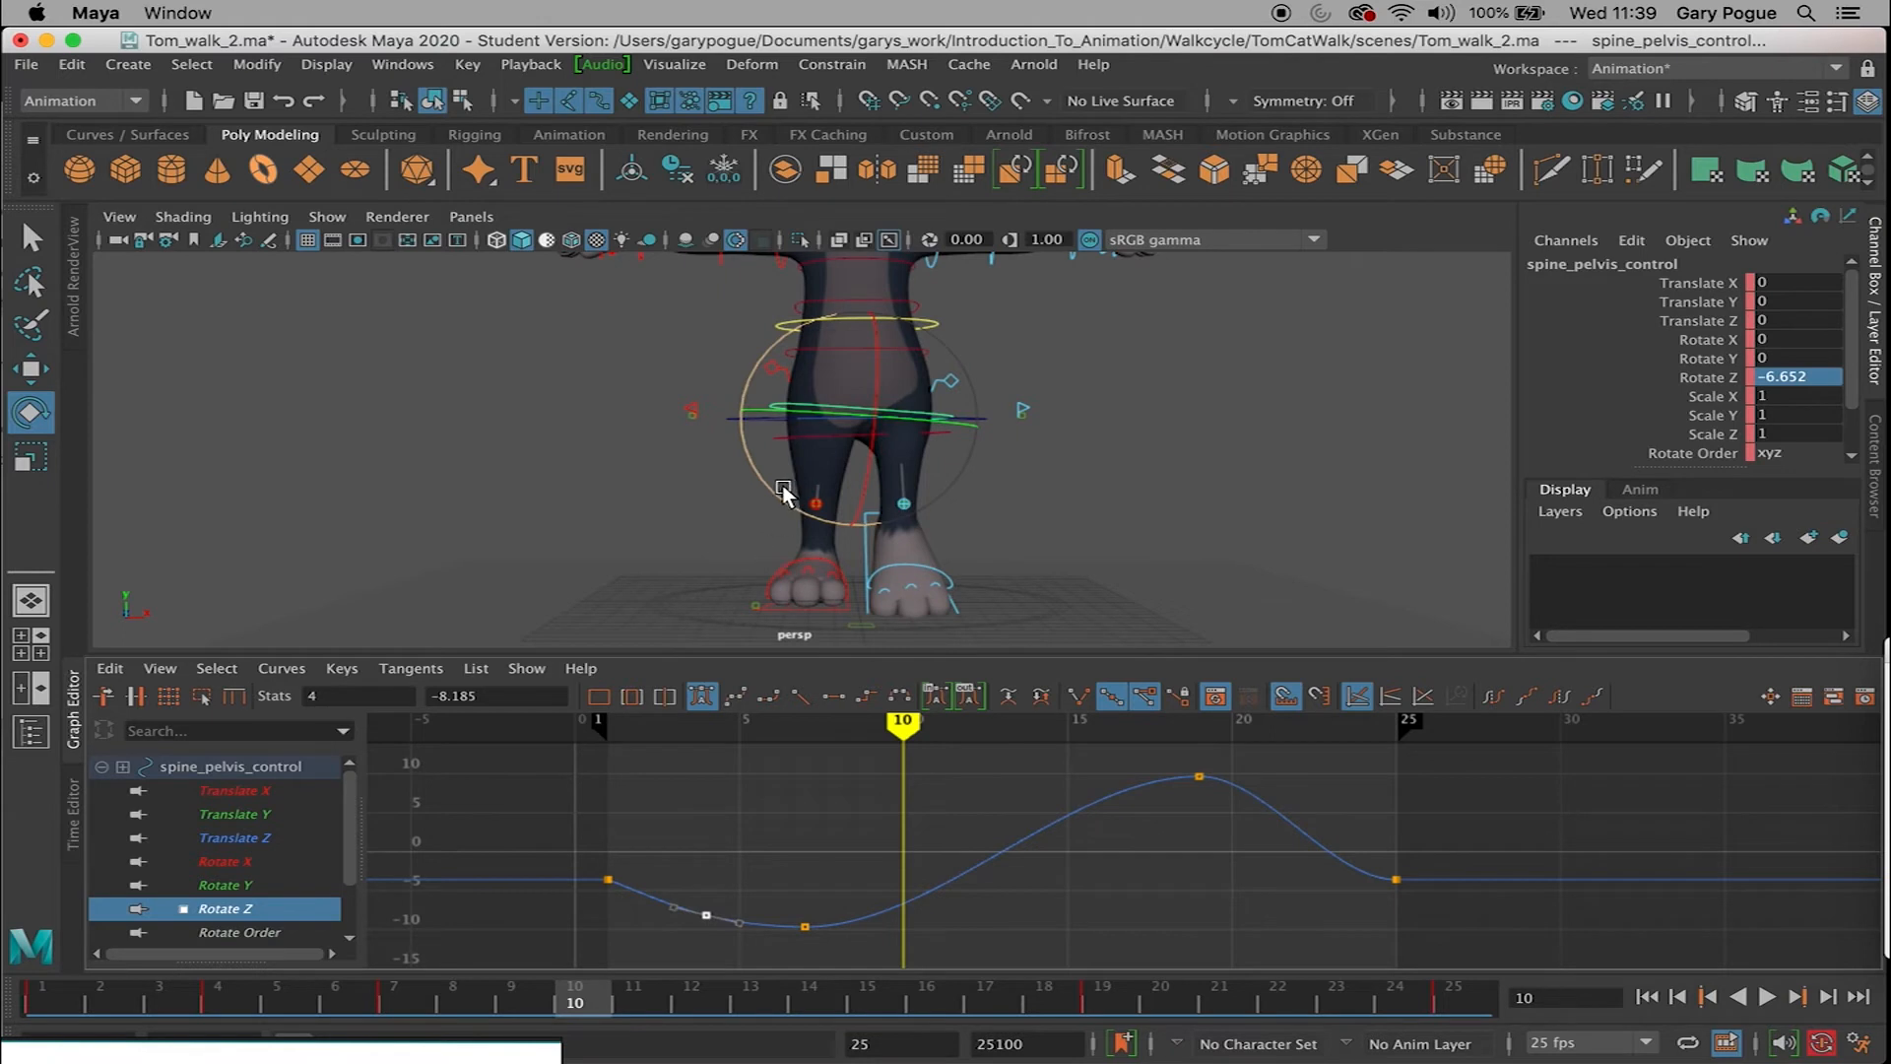
drag(775, 494, 773, 492)
drag(574, 997, 757, 1035)
drag(760, 456, 750, 465)
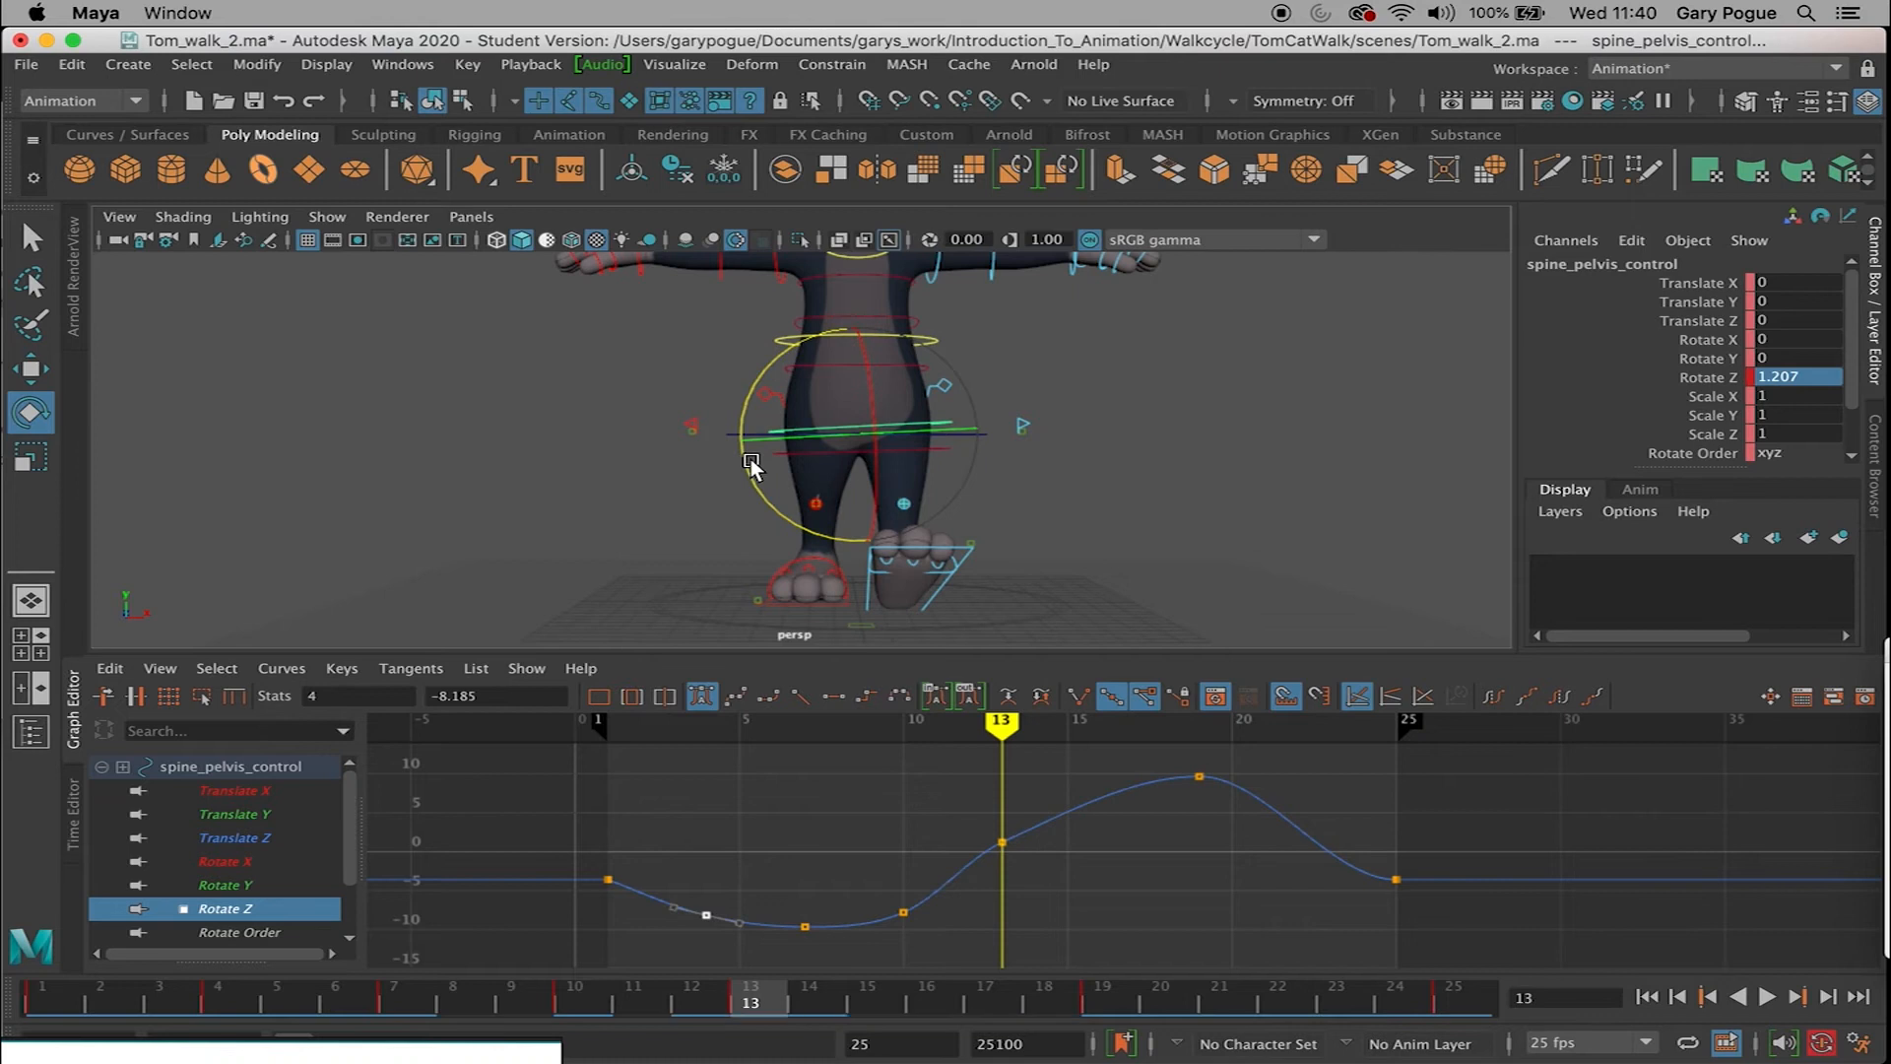
Step: At frame 16, rotate the pelvis control on Z, undoing the excessive tilt to leave the key at about 8.171
click(941, 1014)
drag(785, 520, 802, 586)
alt+middle_drag(1099, 800, 1098, 840)
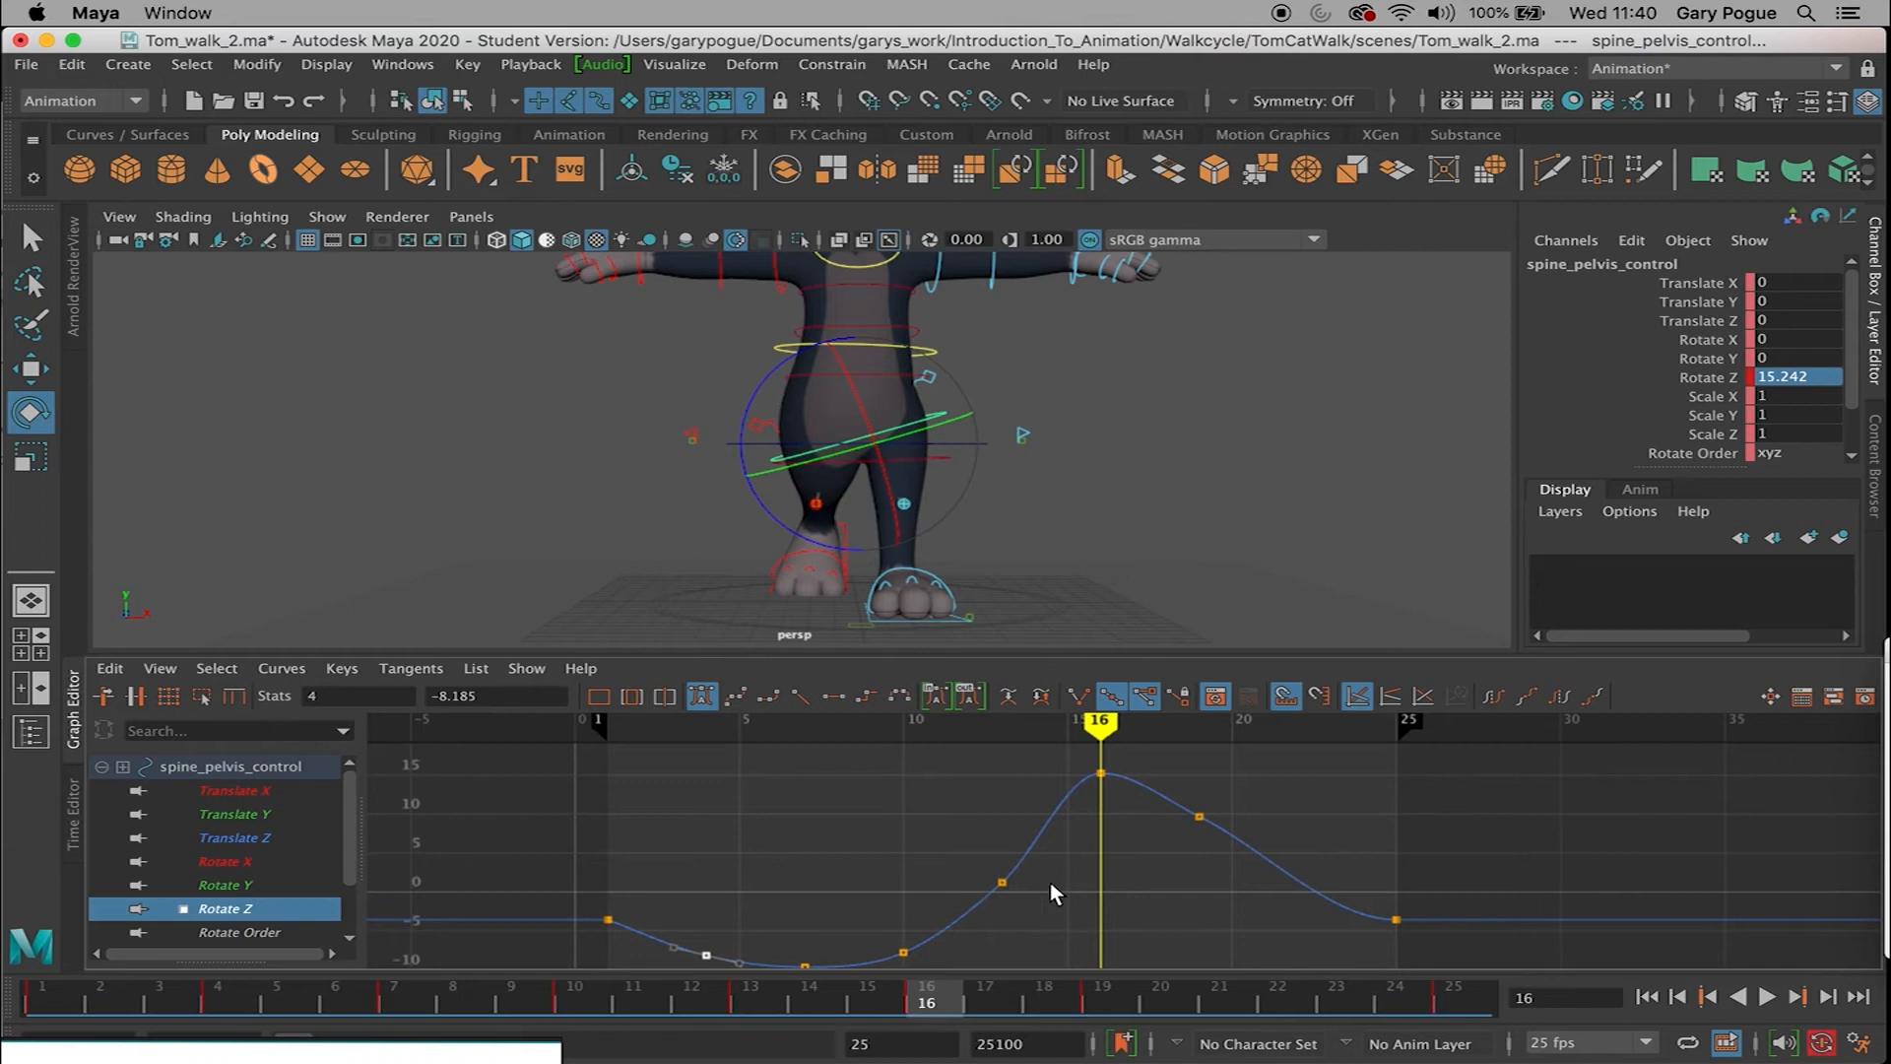
key(ctrl+z)
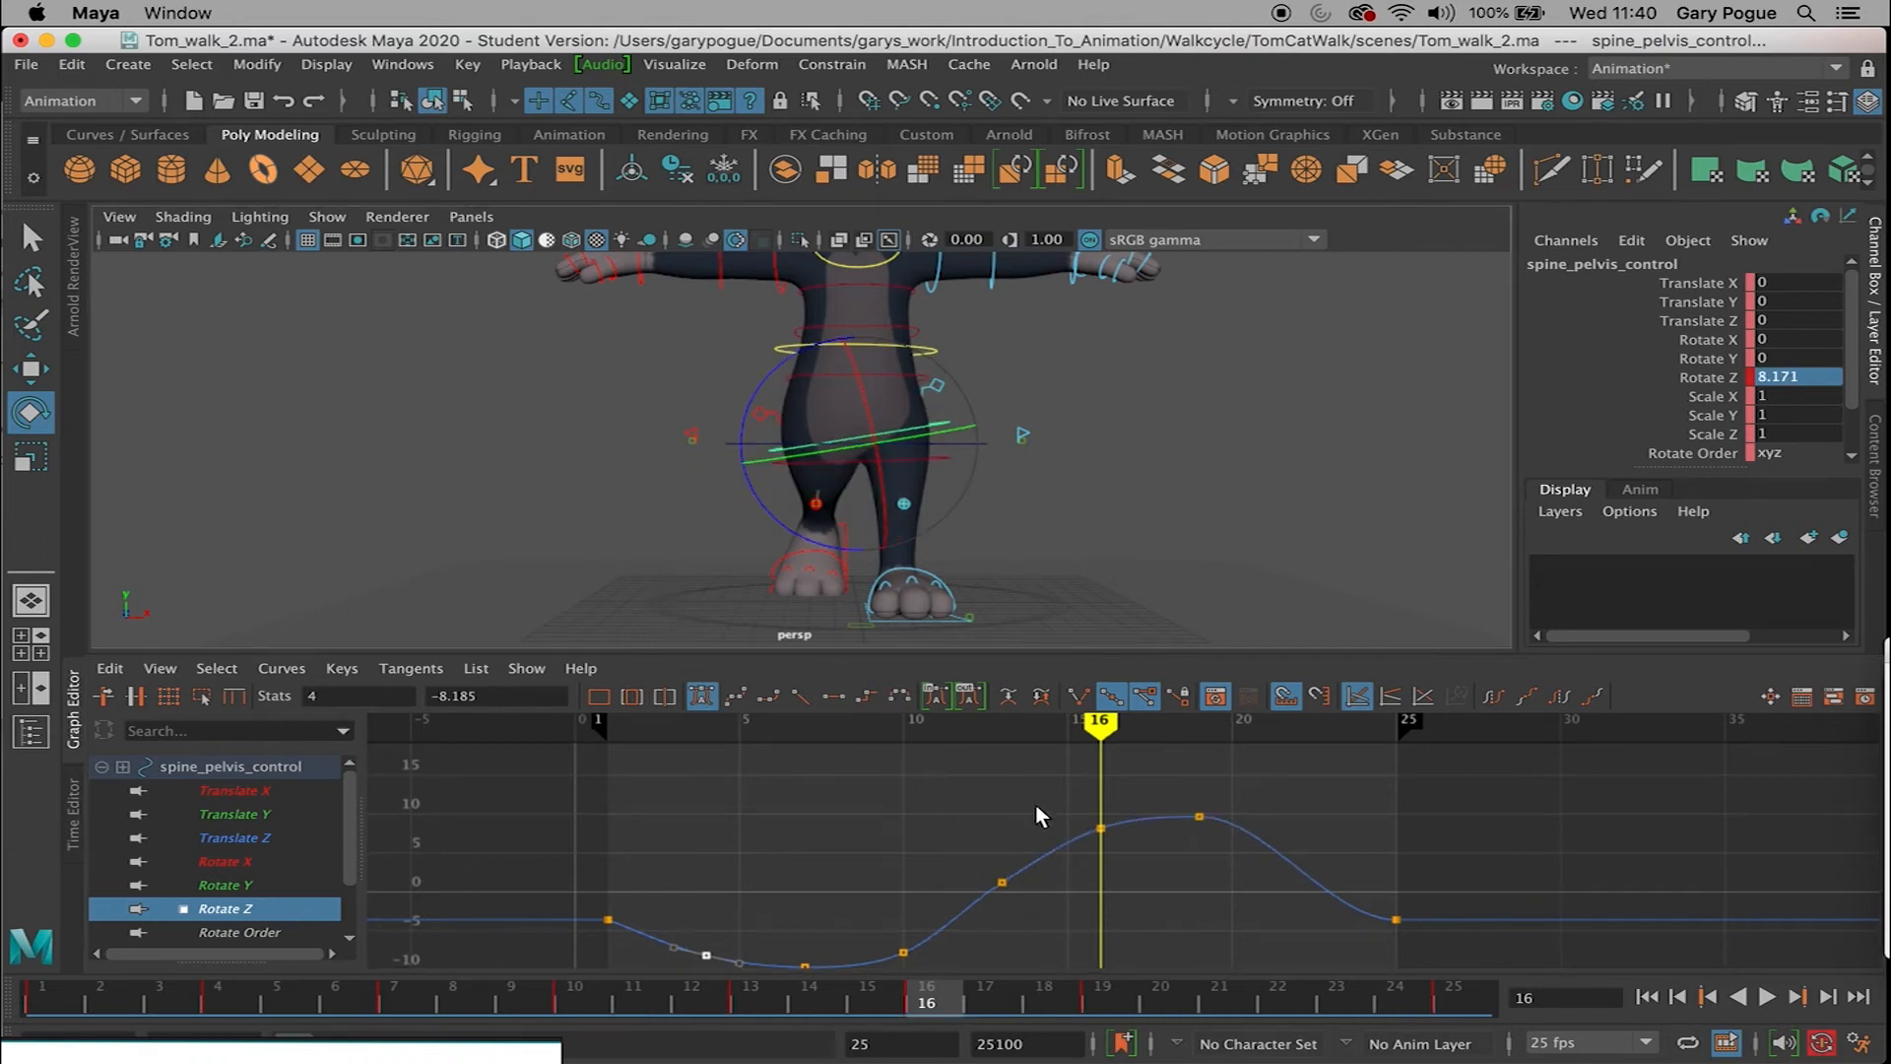
Step: Lower the frame 13 key on the pelvis Rotate Z curve to about -1.377, keeping it on frame 13
drag(963, 853, 1045, 904)
alt+shift+middle_drag(1034, 904, 949, 886)
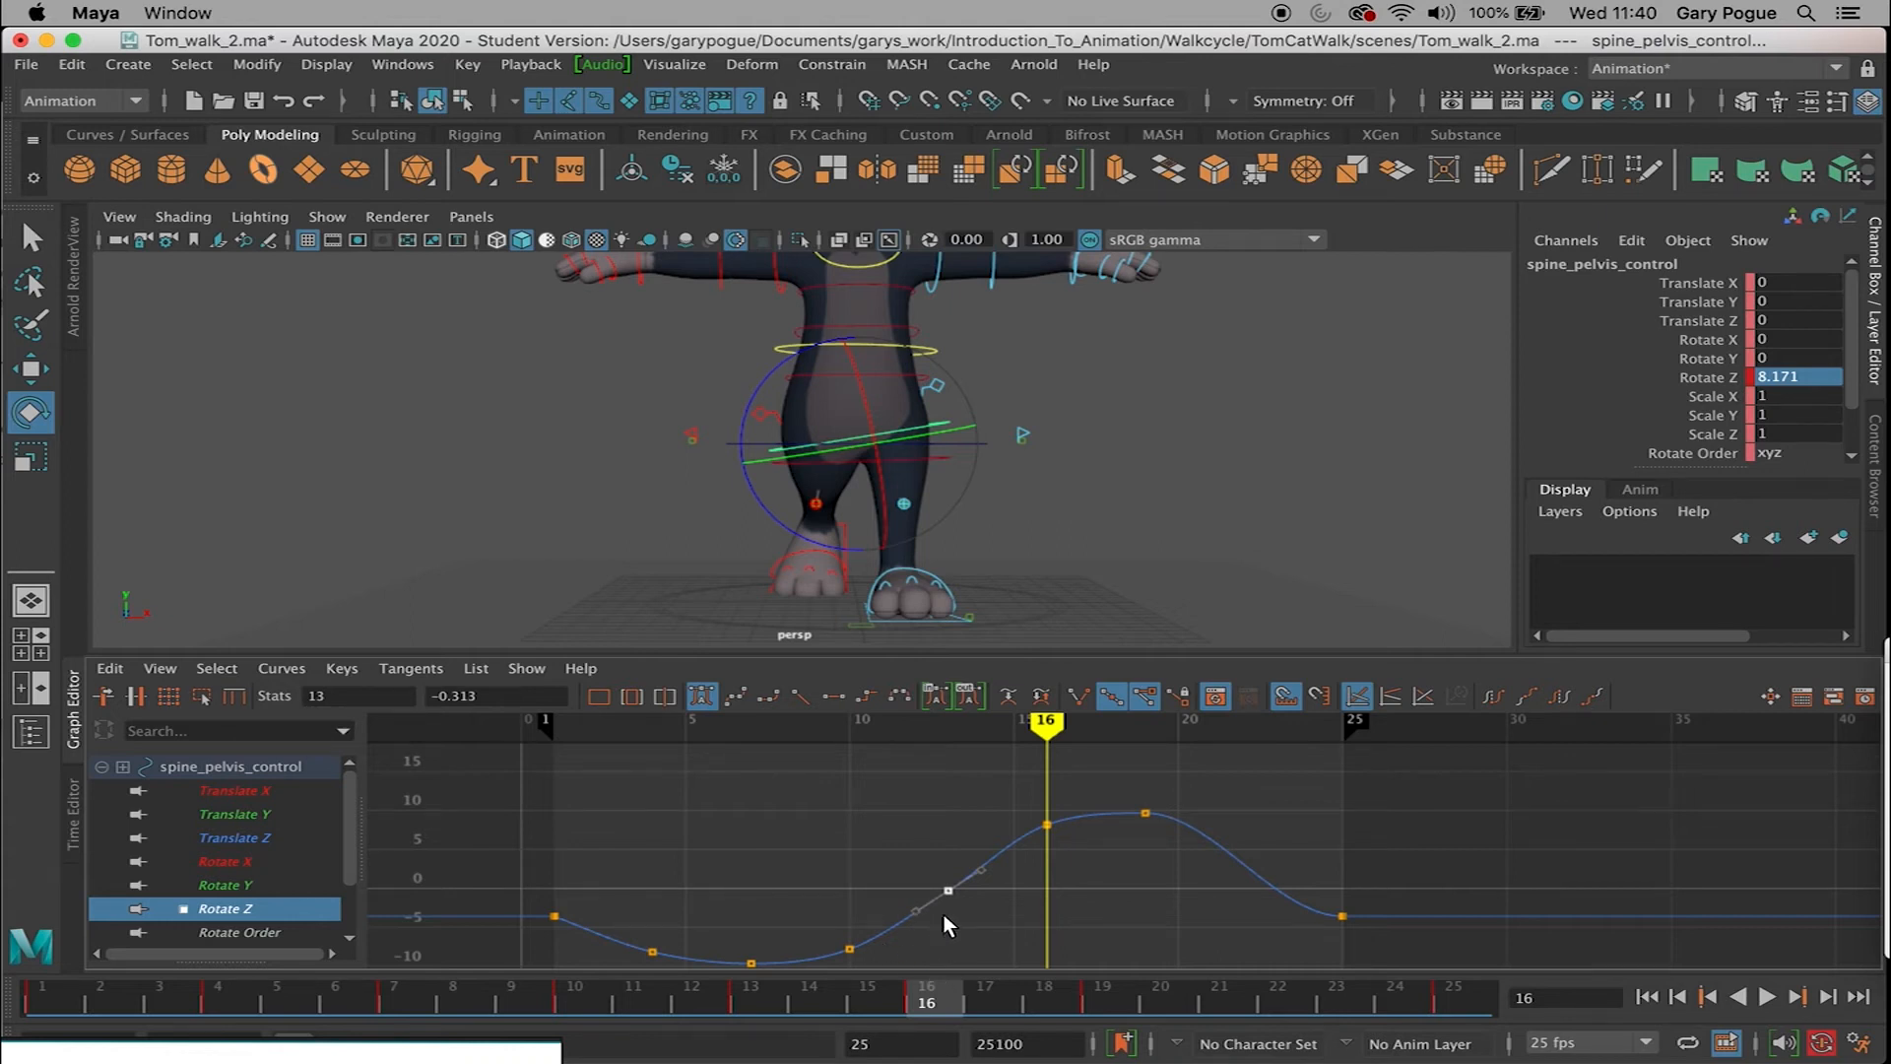
click(30, 372)
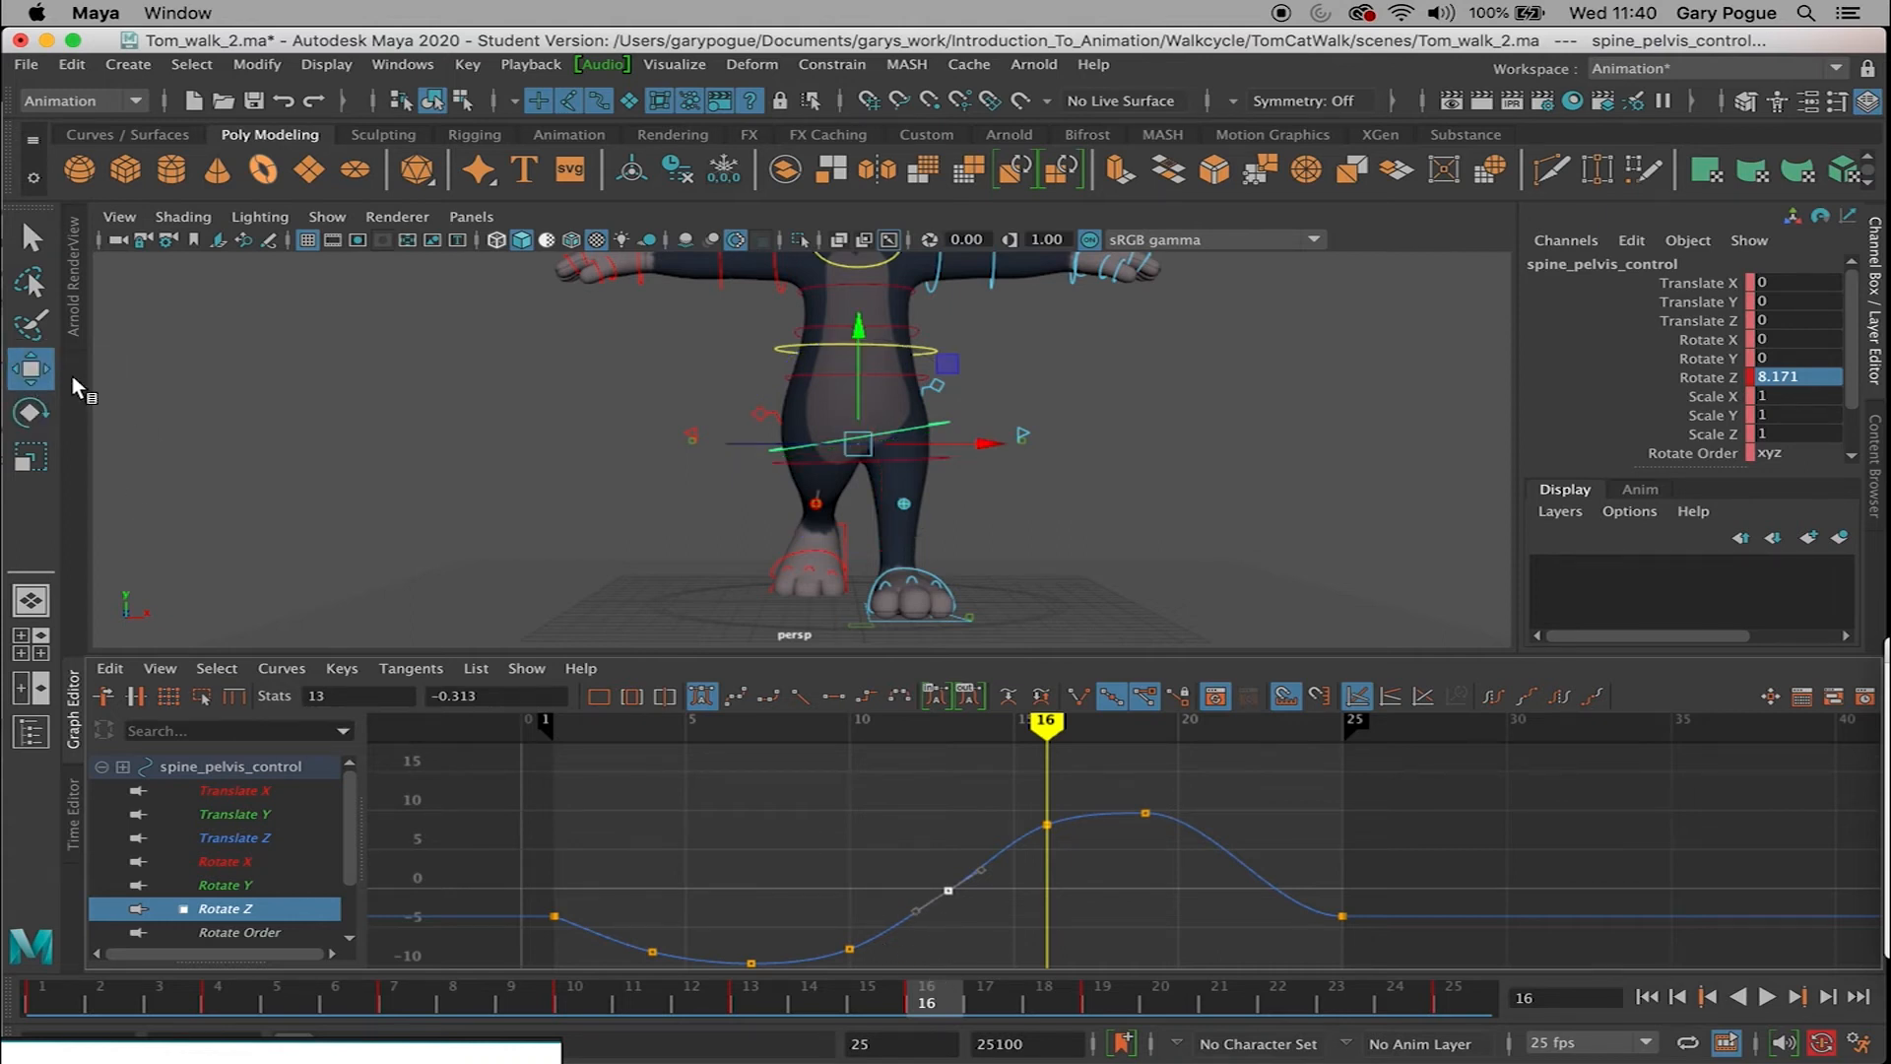
alt+middle_drag(867, 924, 949, 853)
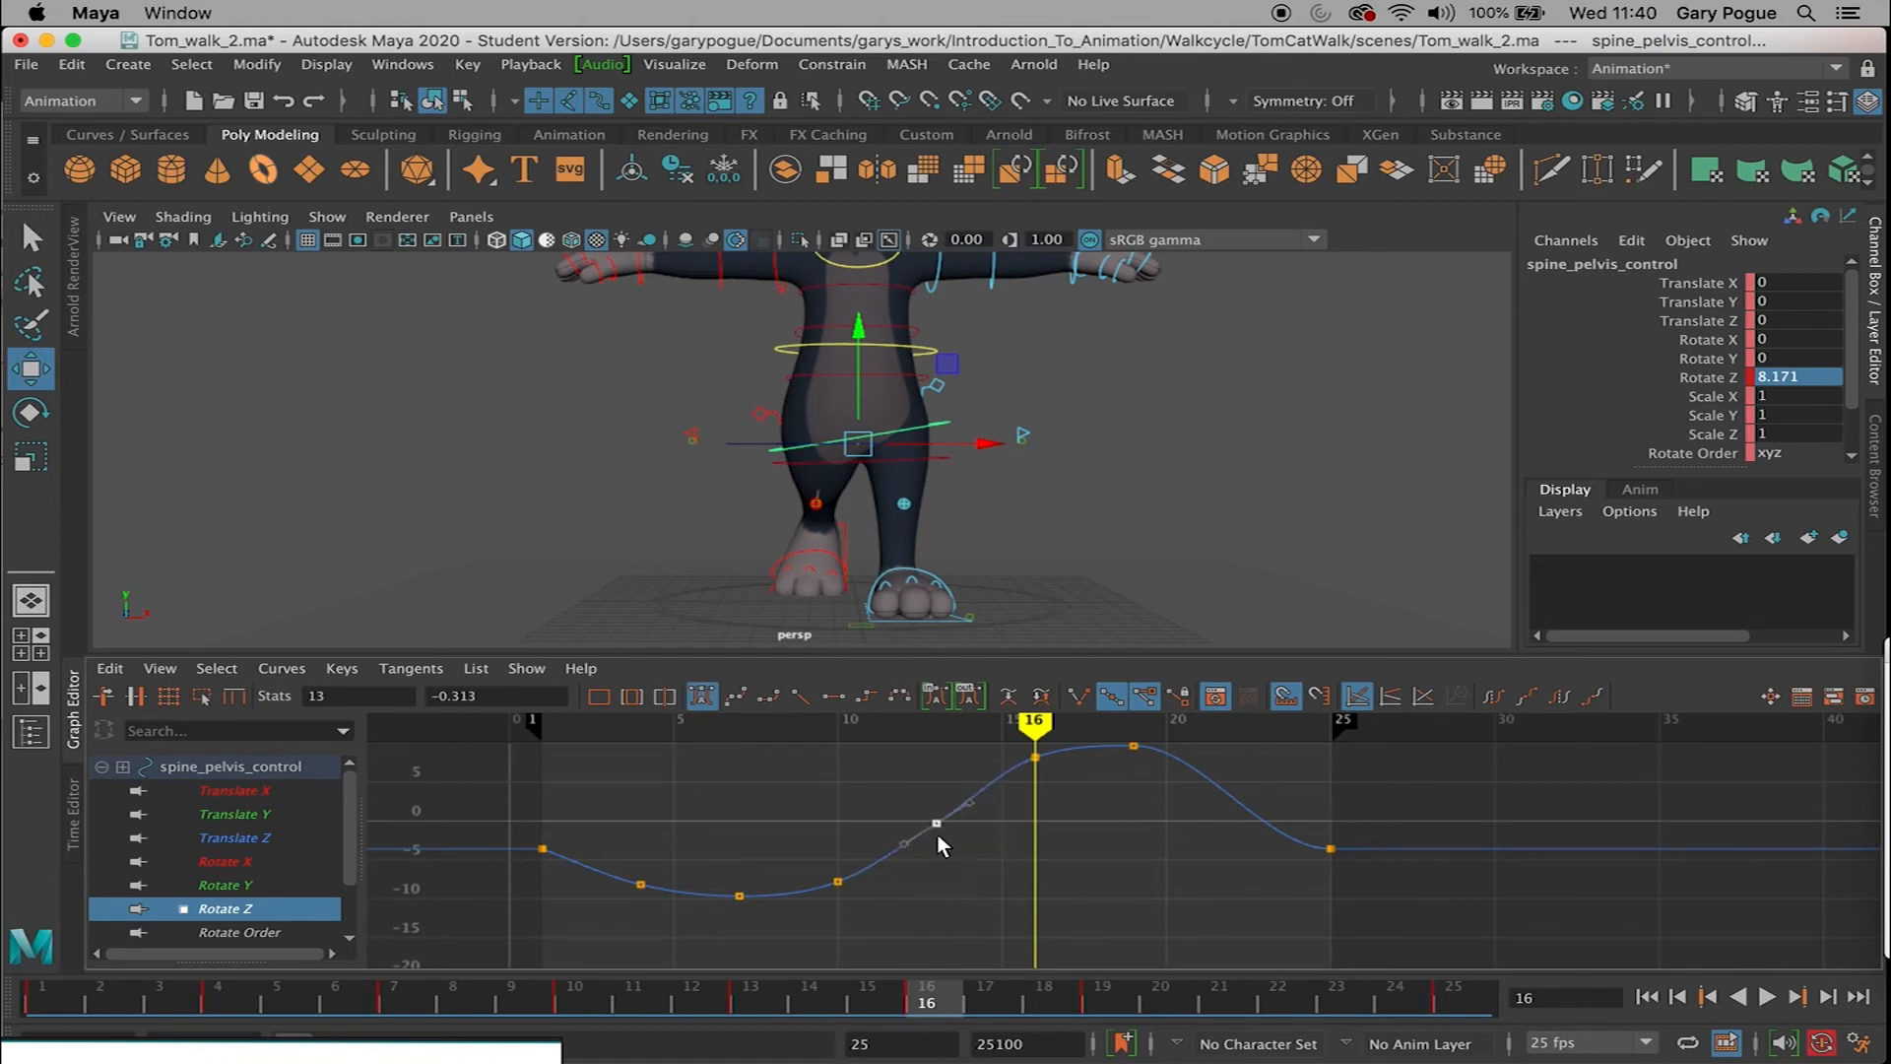
shift+middle_drag(936, 834, 936, 823)
key(super+z)
mouse_move(933, 819)
shift+mouse_down()
mouse_move(933, 801)
mouse_move(983, 790)
mouse_move(1087, 847)
mouse_move(935, 845)
mouse_move(933, 822)
shift+mouse_up()
shift+drag(949, 841, 903, 822)
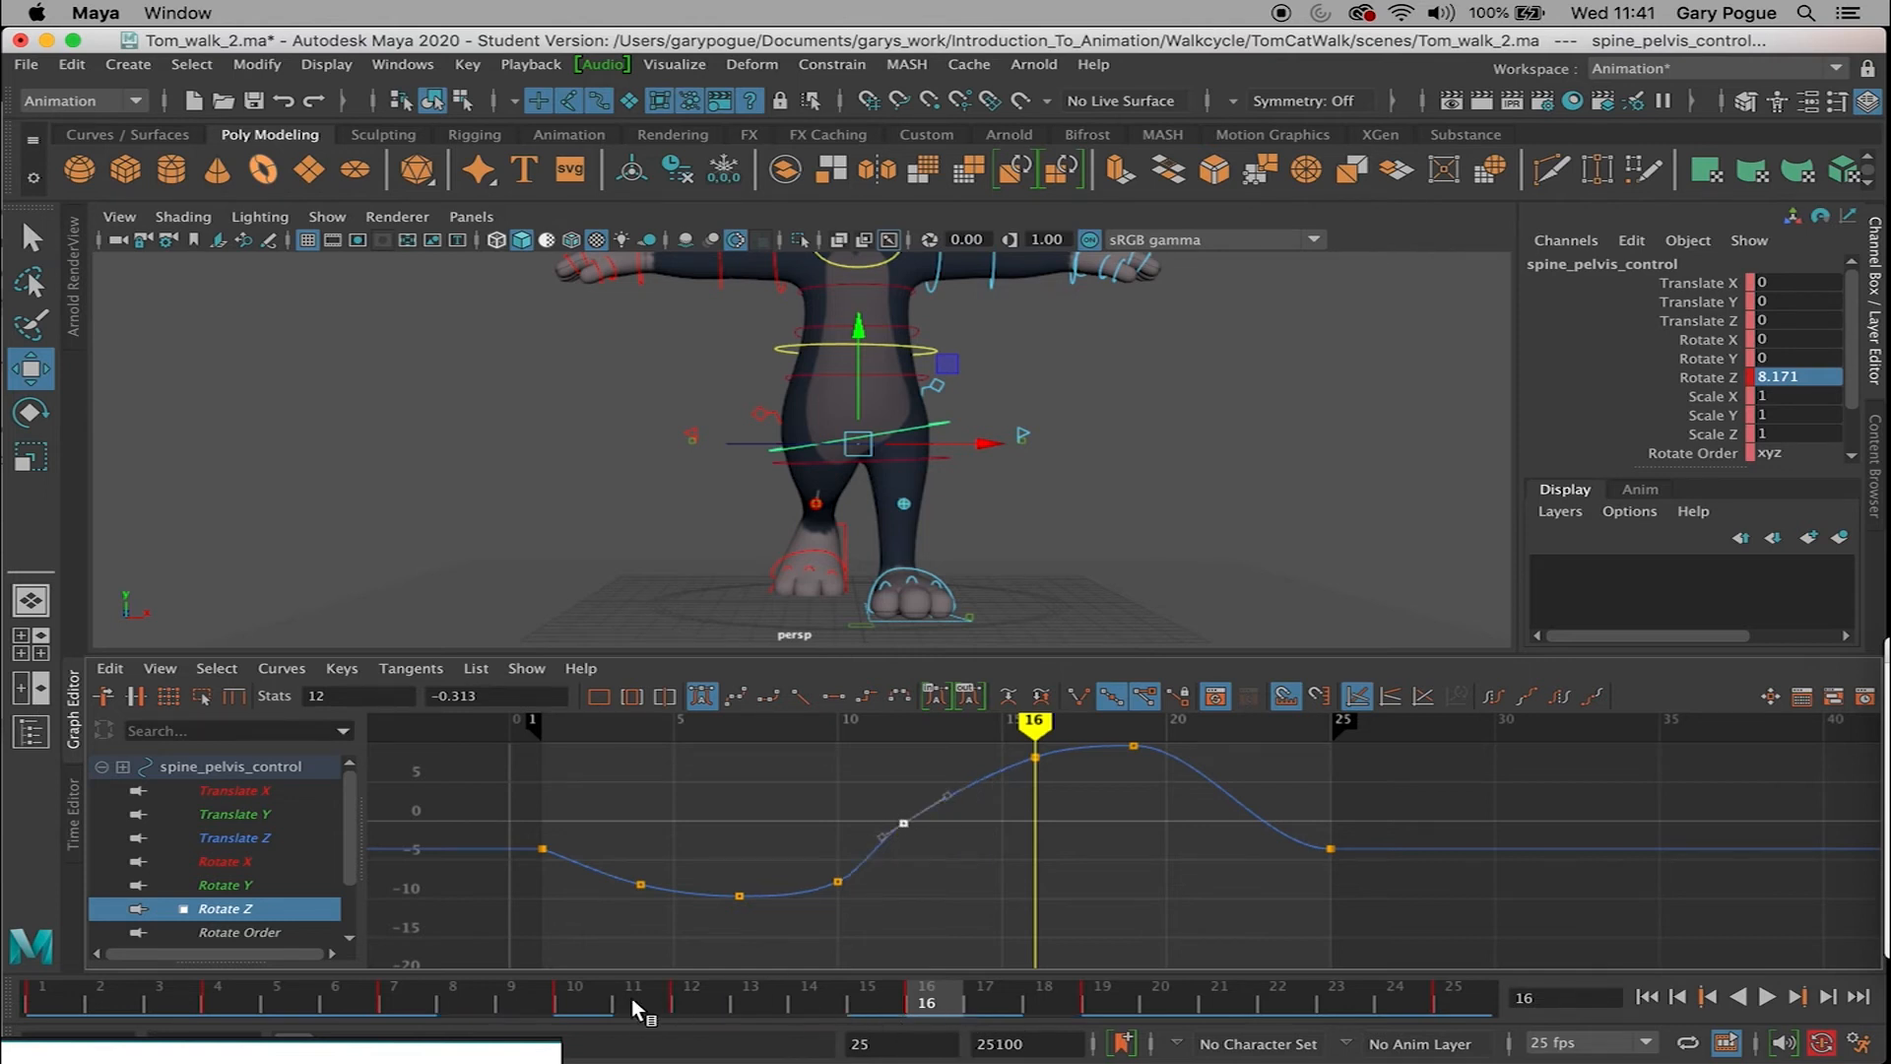
key(super+z)
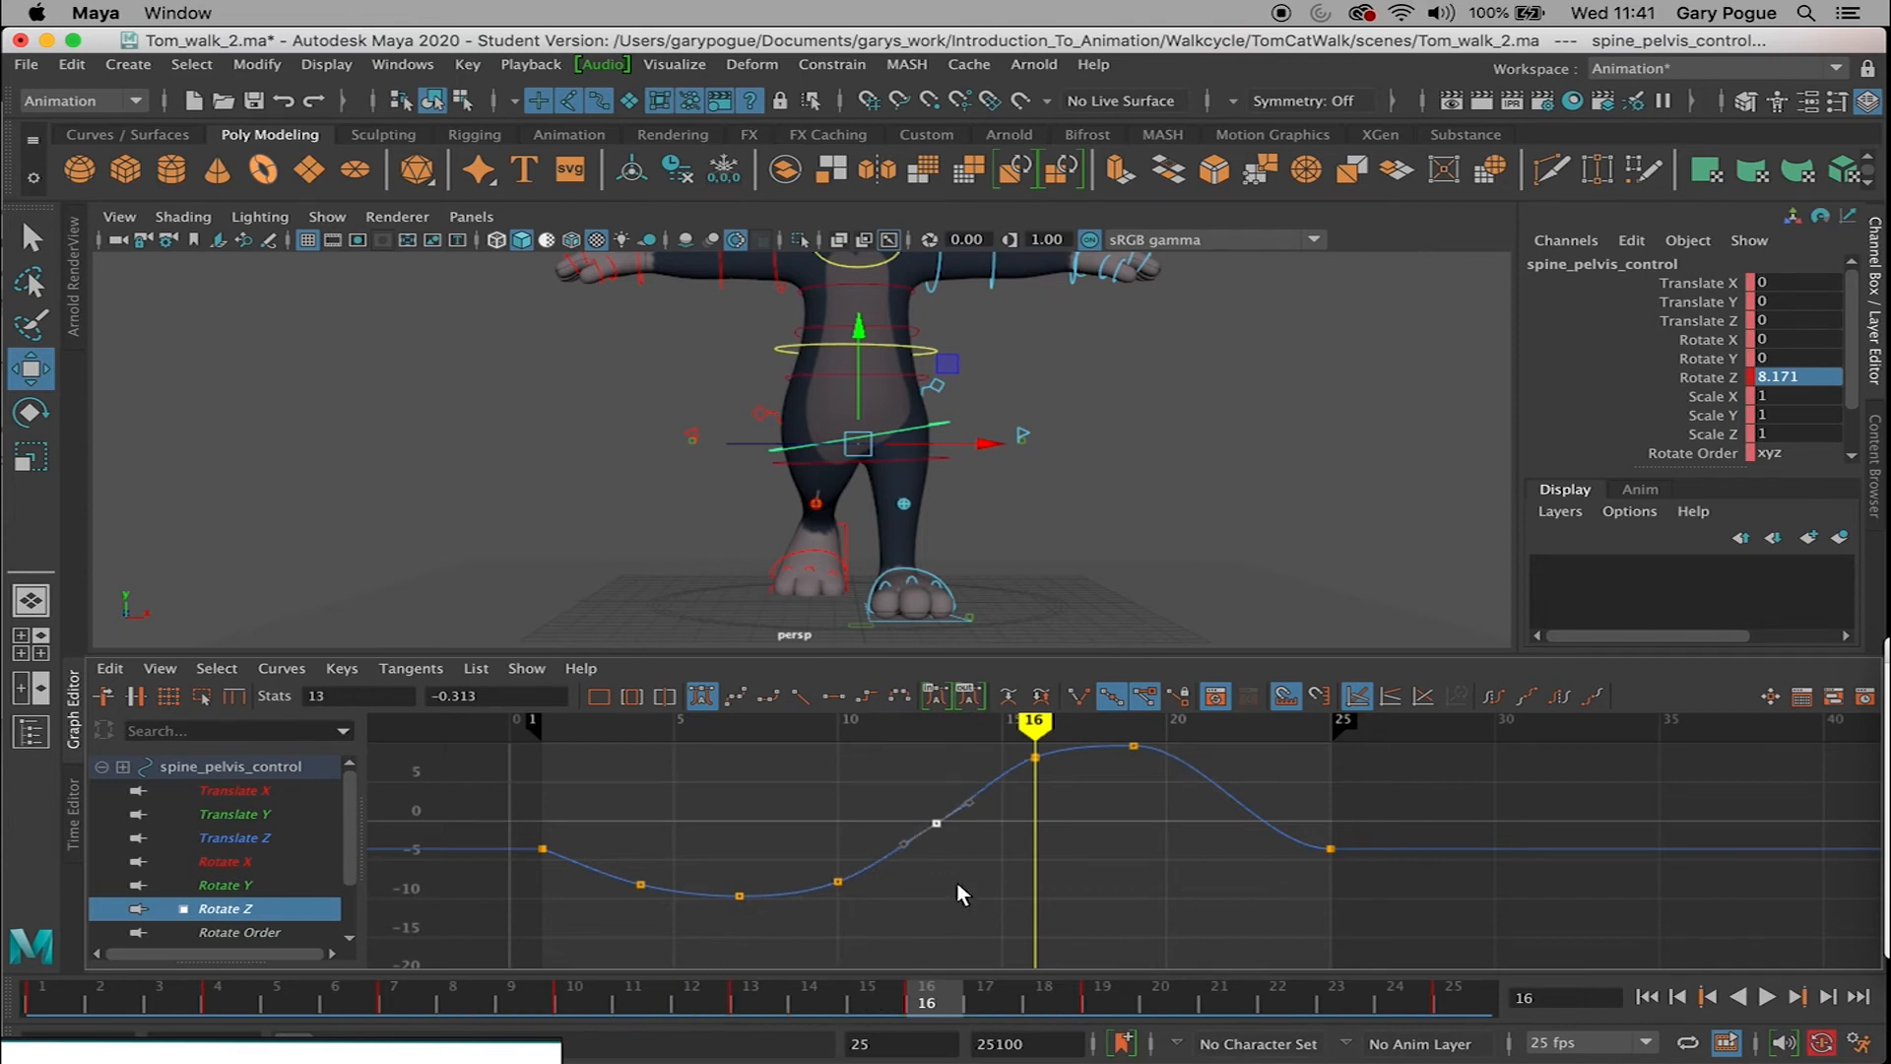
mouse_move(938, 817)
shift+mouse_down()
mouse_move(938, 789)
mouse_move(947, 830)
shift+mouse_up()
Step: Select all pelvis Rotate Z keys and set both Pre Infinity and Post Infinity of the curve to Cycle
scroll(1113, 857, down, 3)
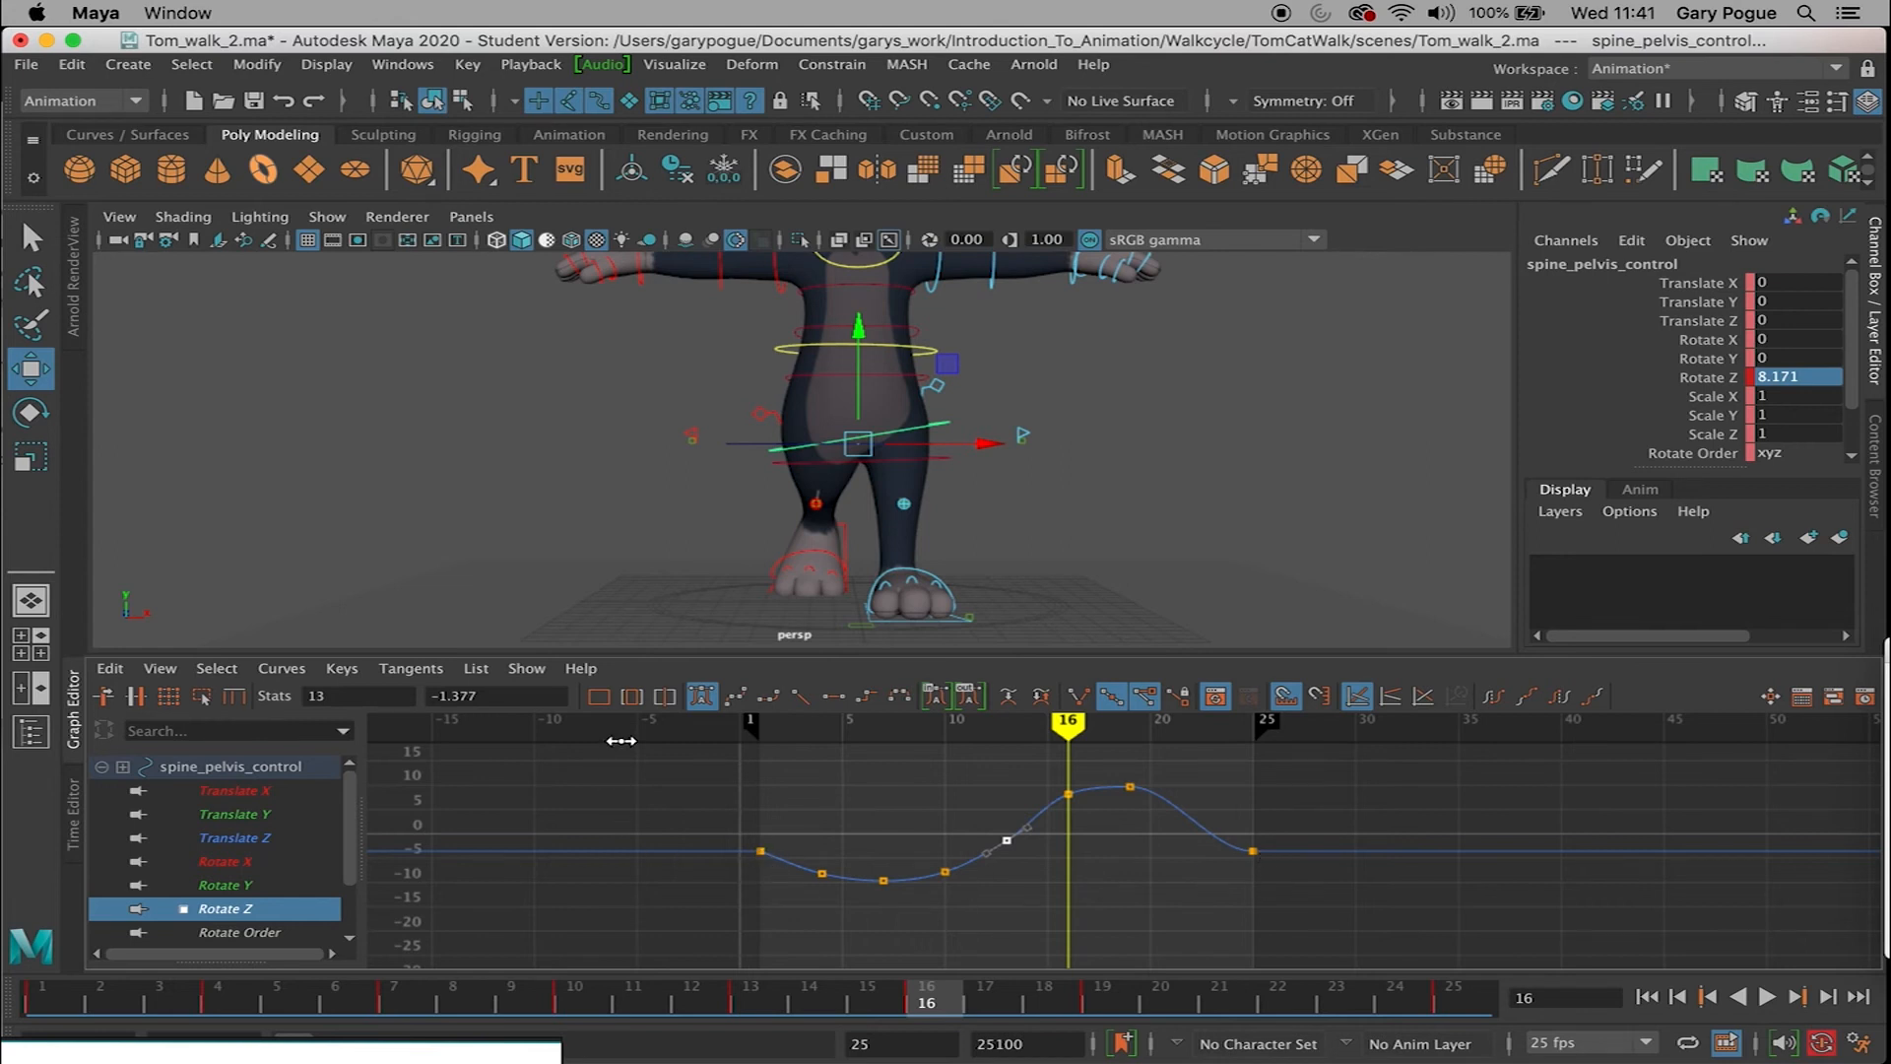
drag(1359, 766, 709, 926)
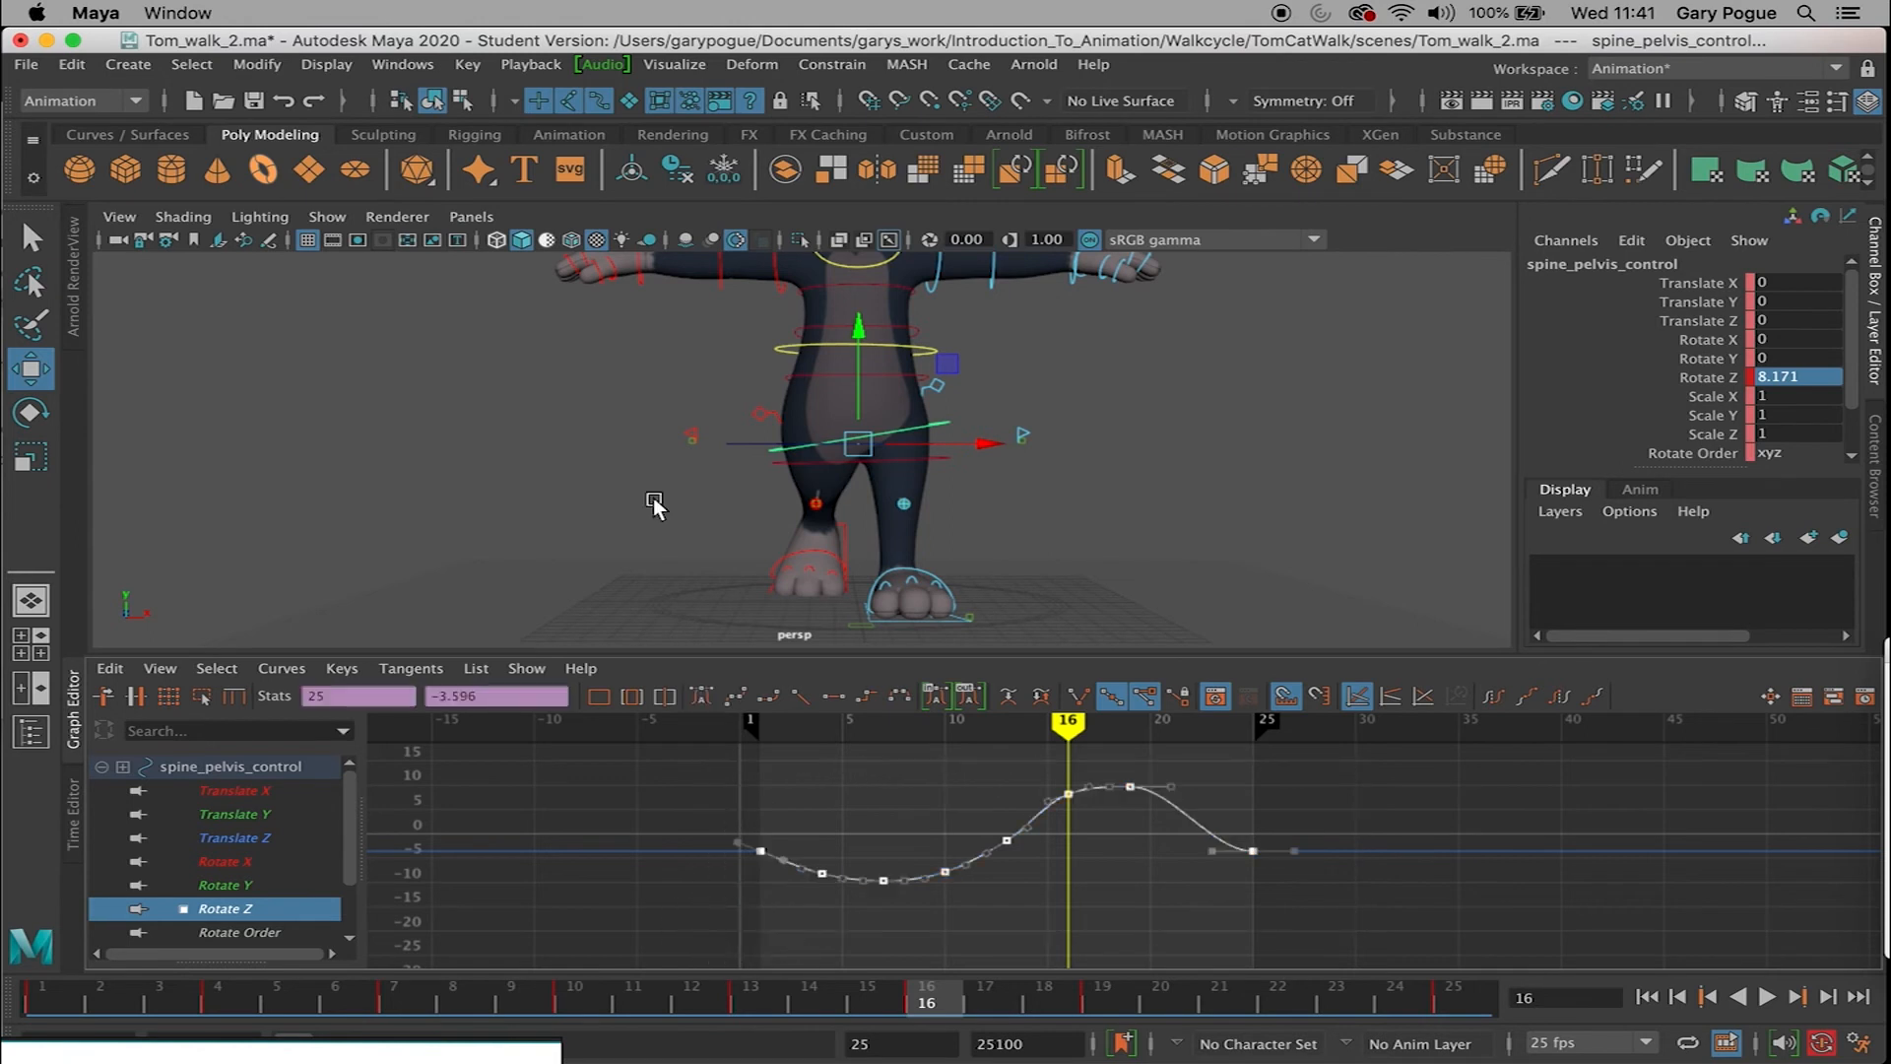
click(278, 669)
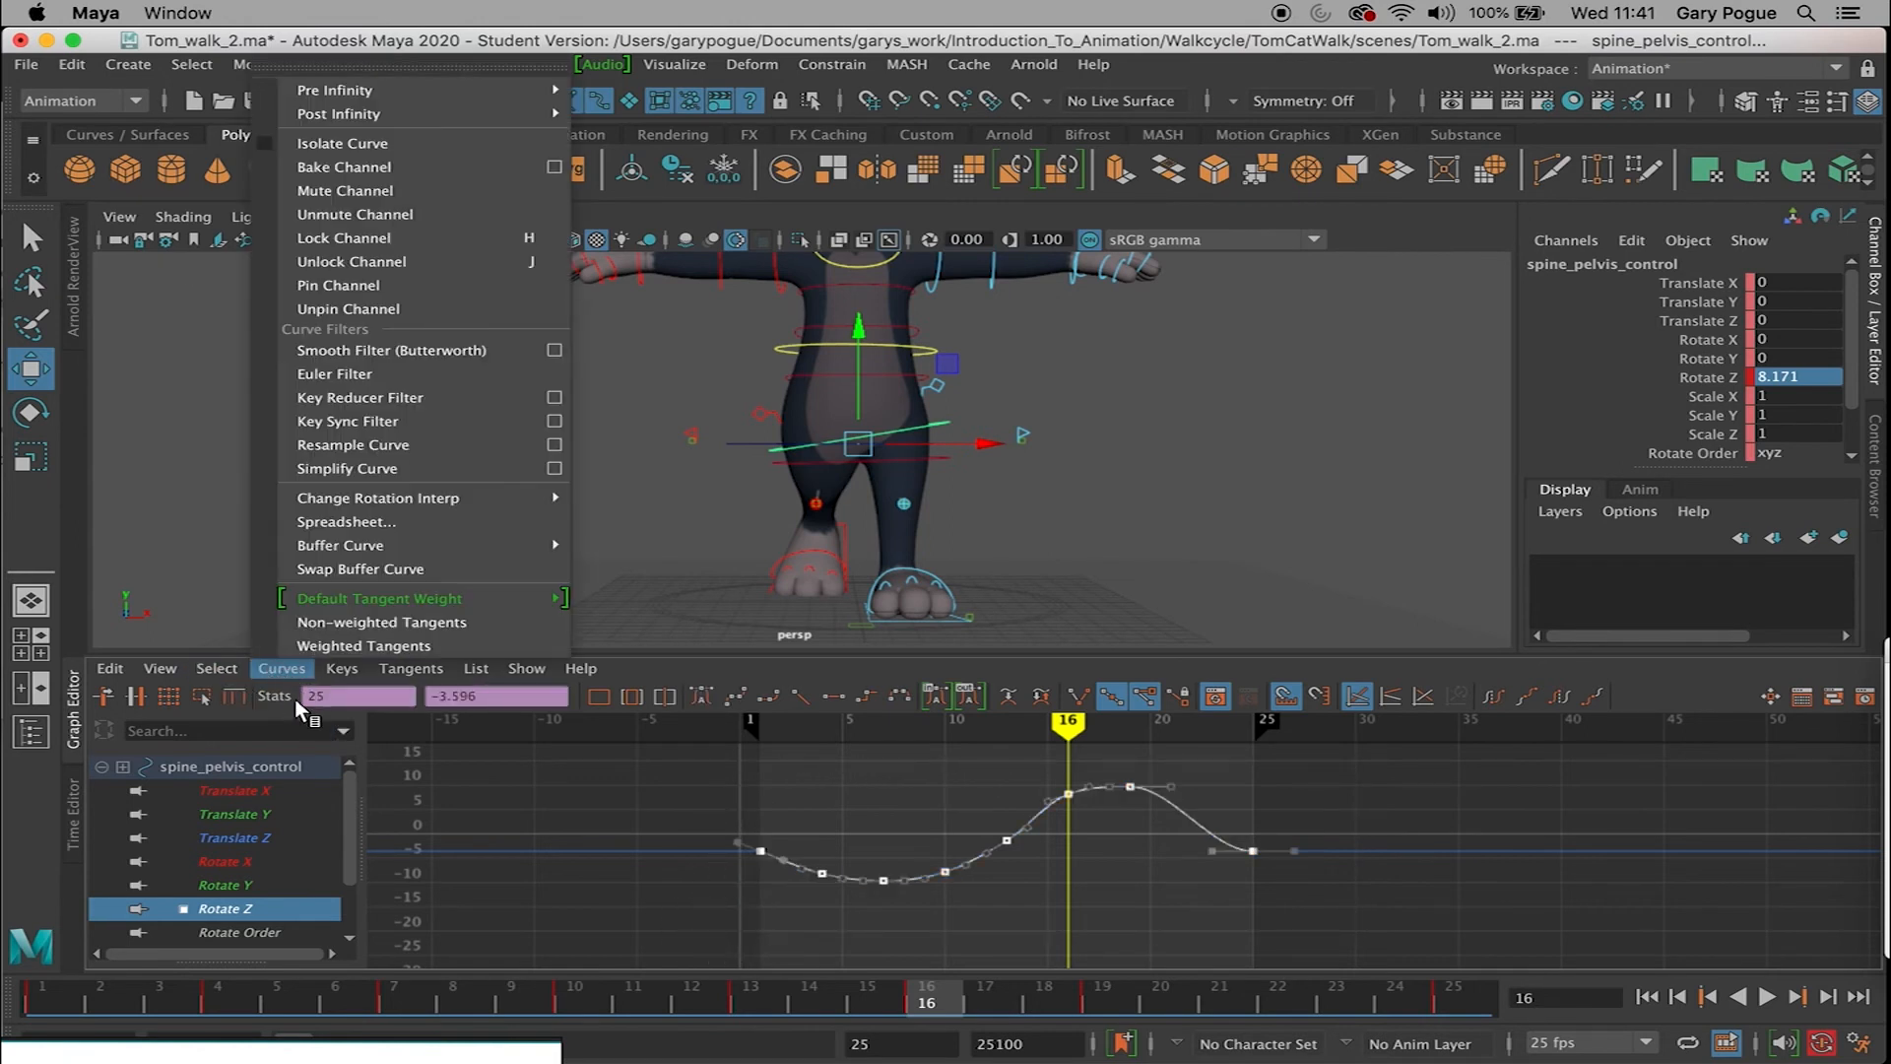
mouse_move(516, 102)
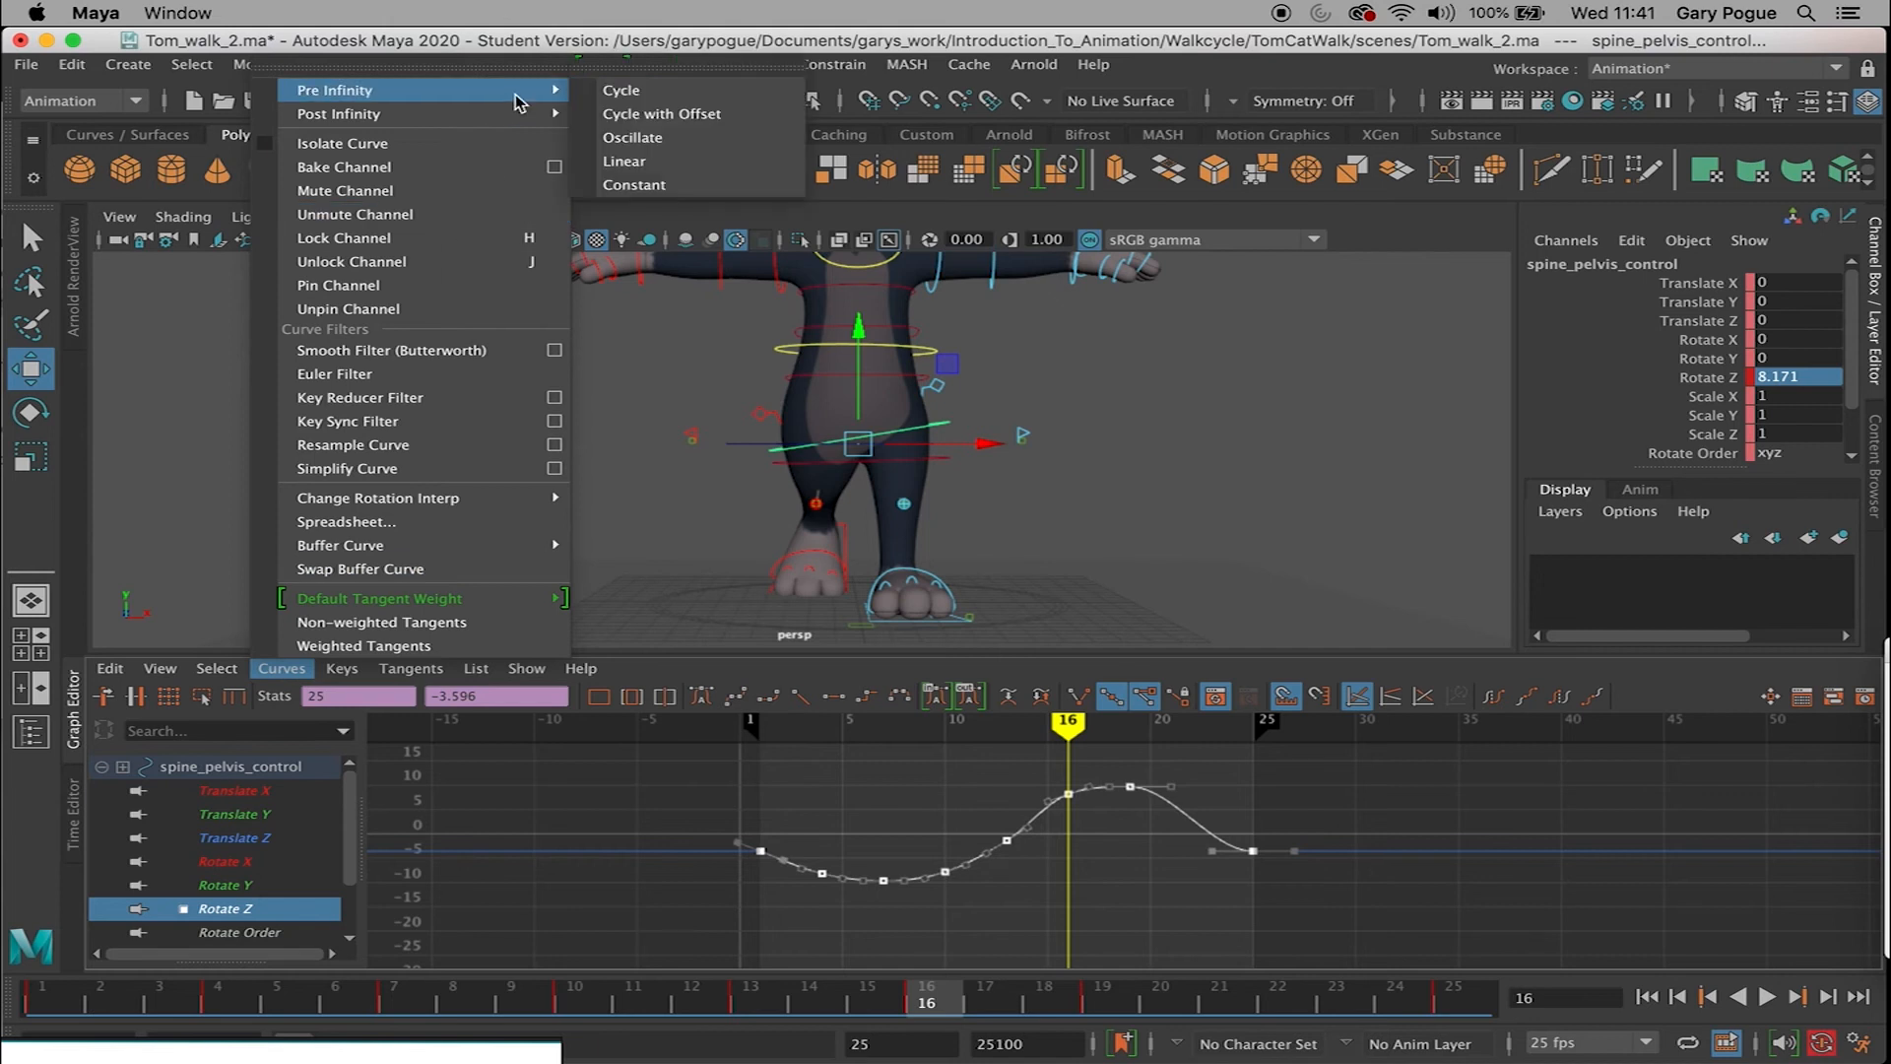
click(621, 90)
click(284, 669)
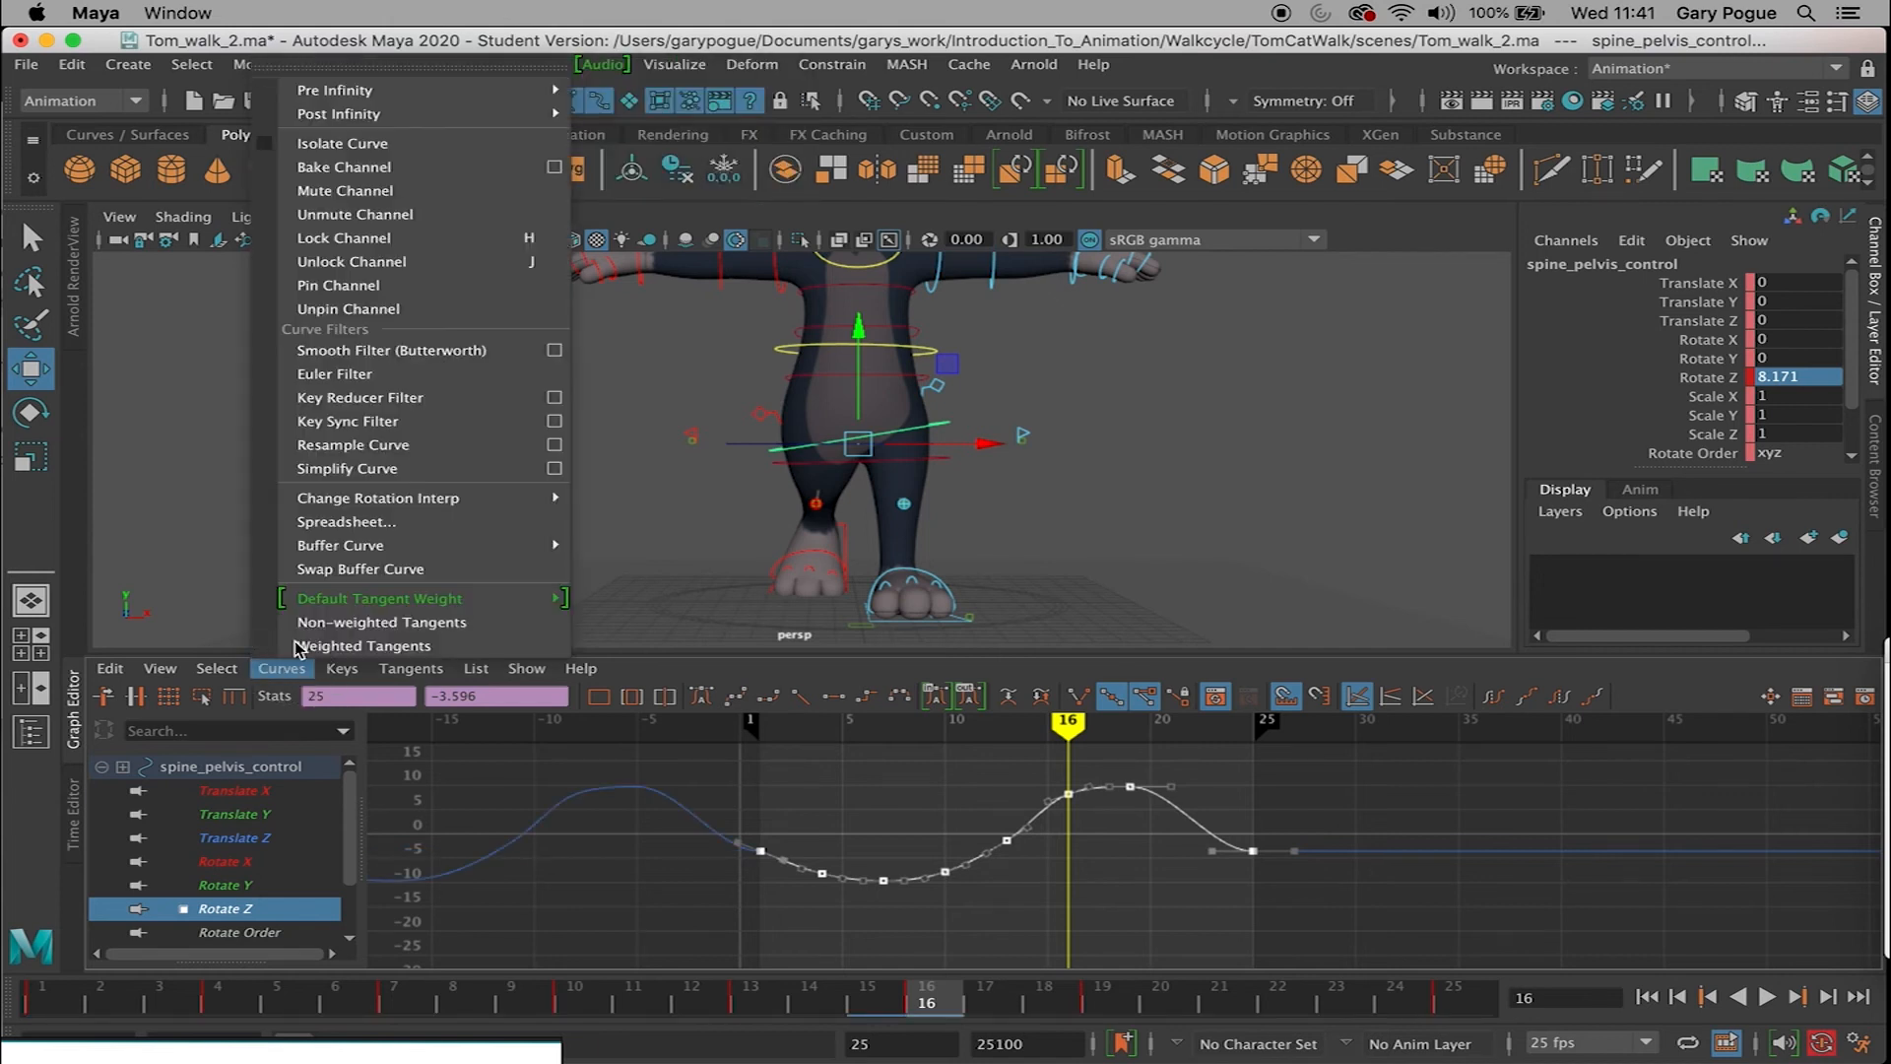
mouse_move(473, 114)
click(620, 114)
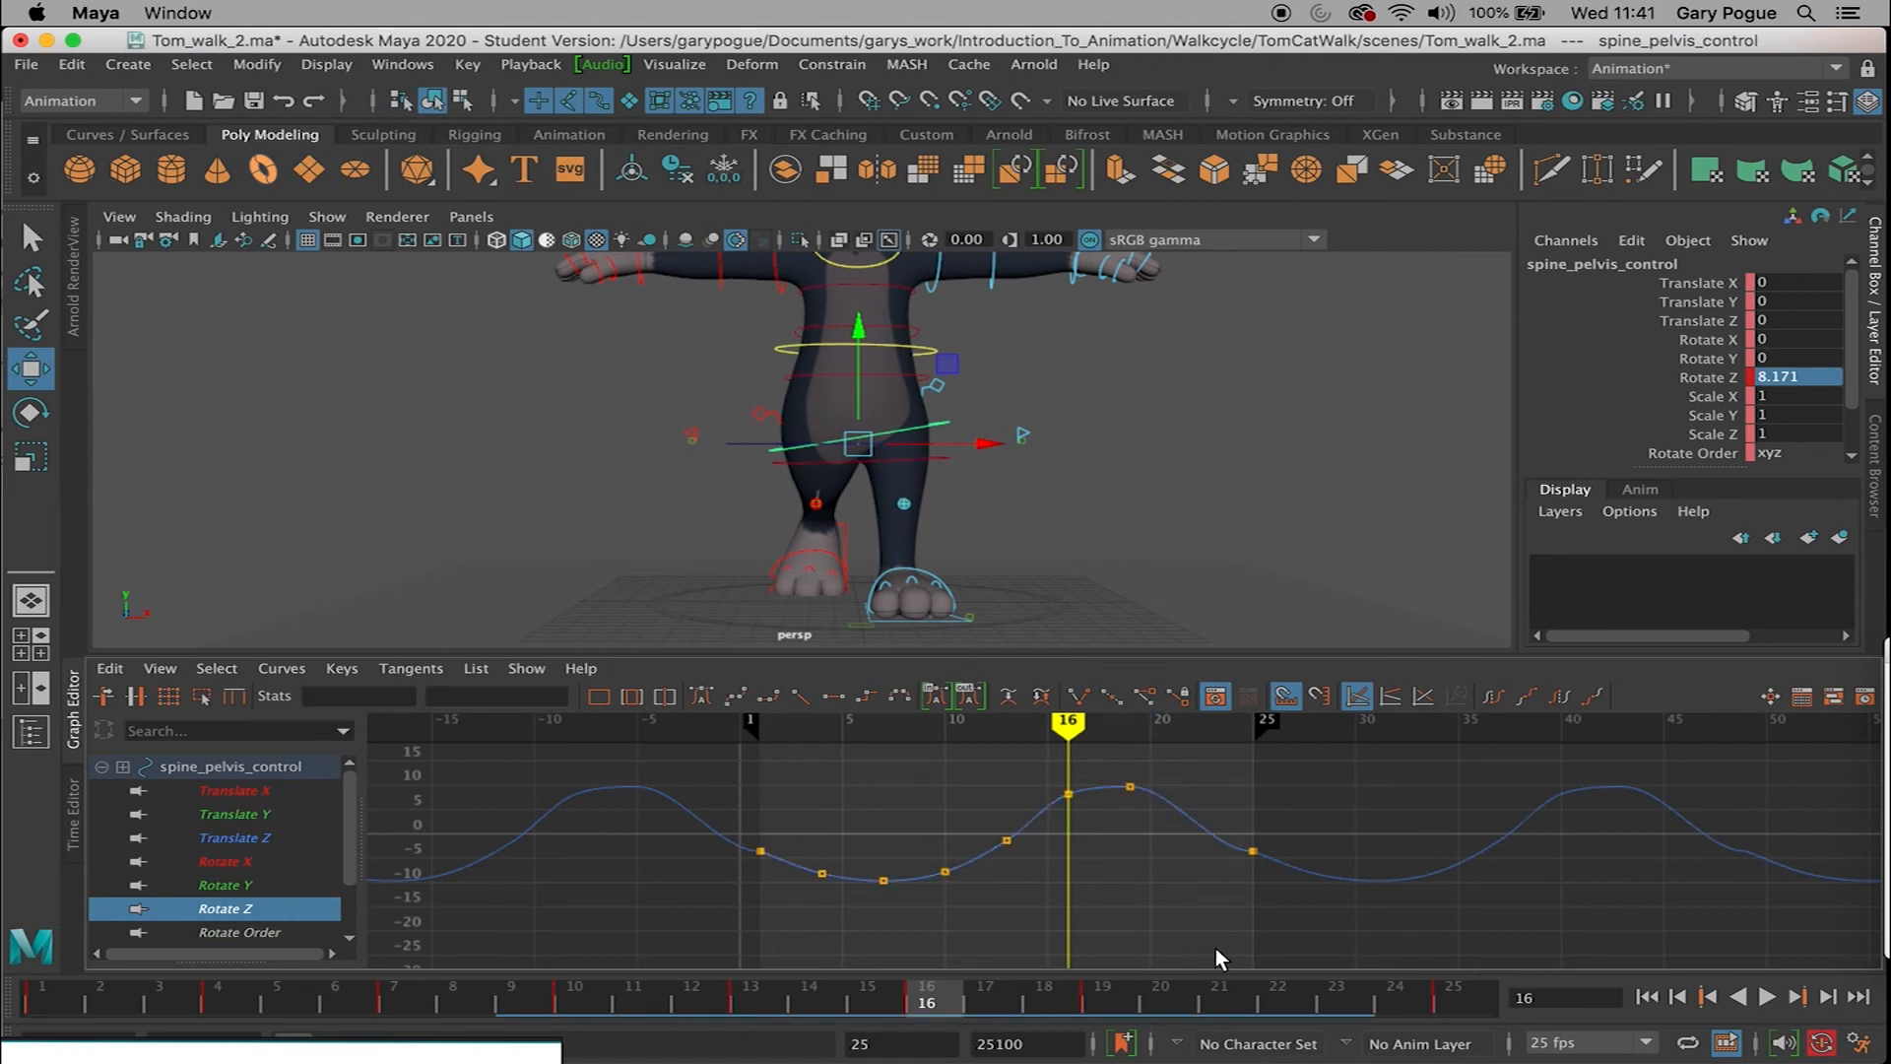
Step: Angle the tangents of the Rotate Z keys at frames 25 and 1 so the curve flows smoothly through the loop
scroll(1268, 884, up, 5)
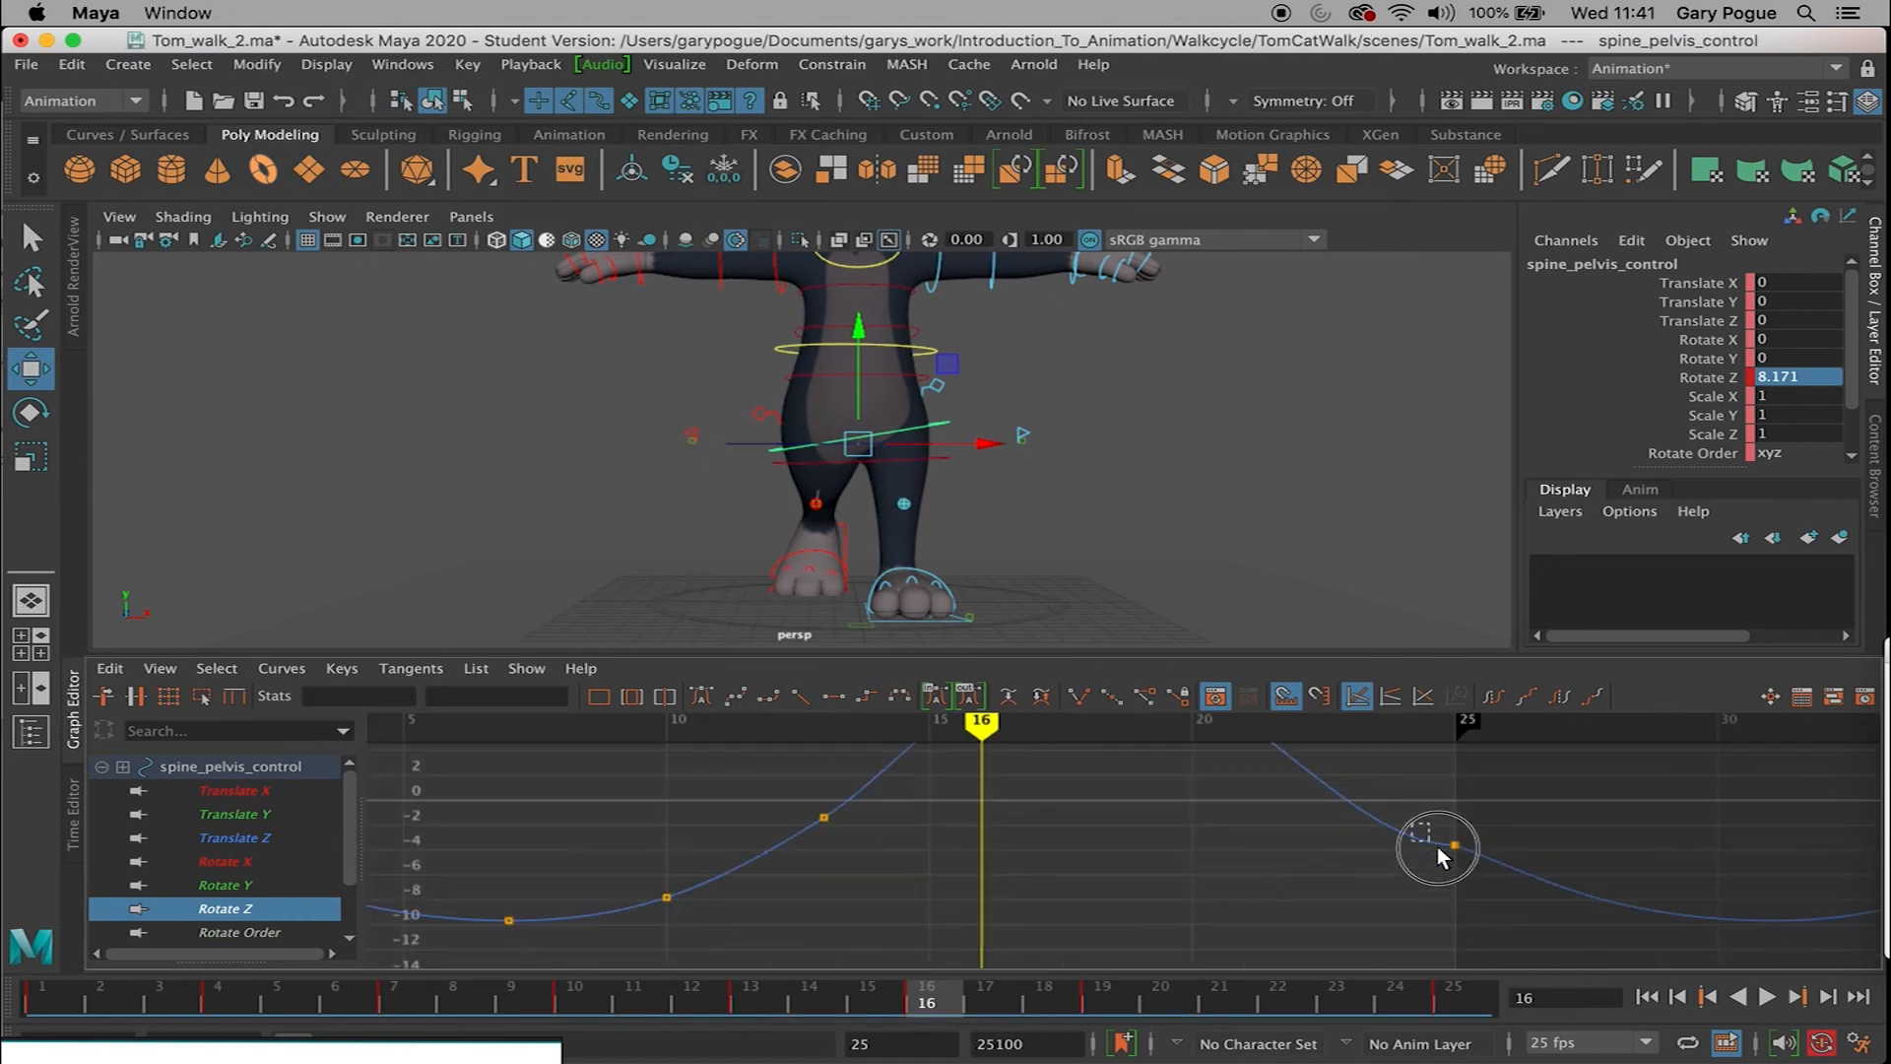
drag(1438, 847, 1461, 853)
drag(1345, 835, 1355, 794)
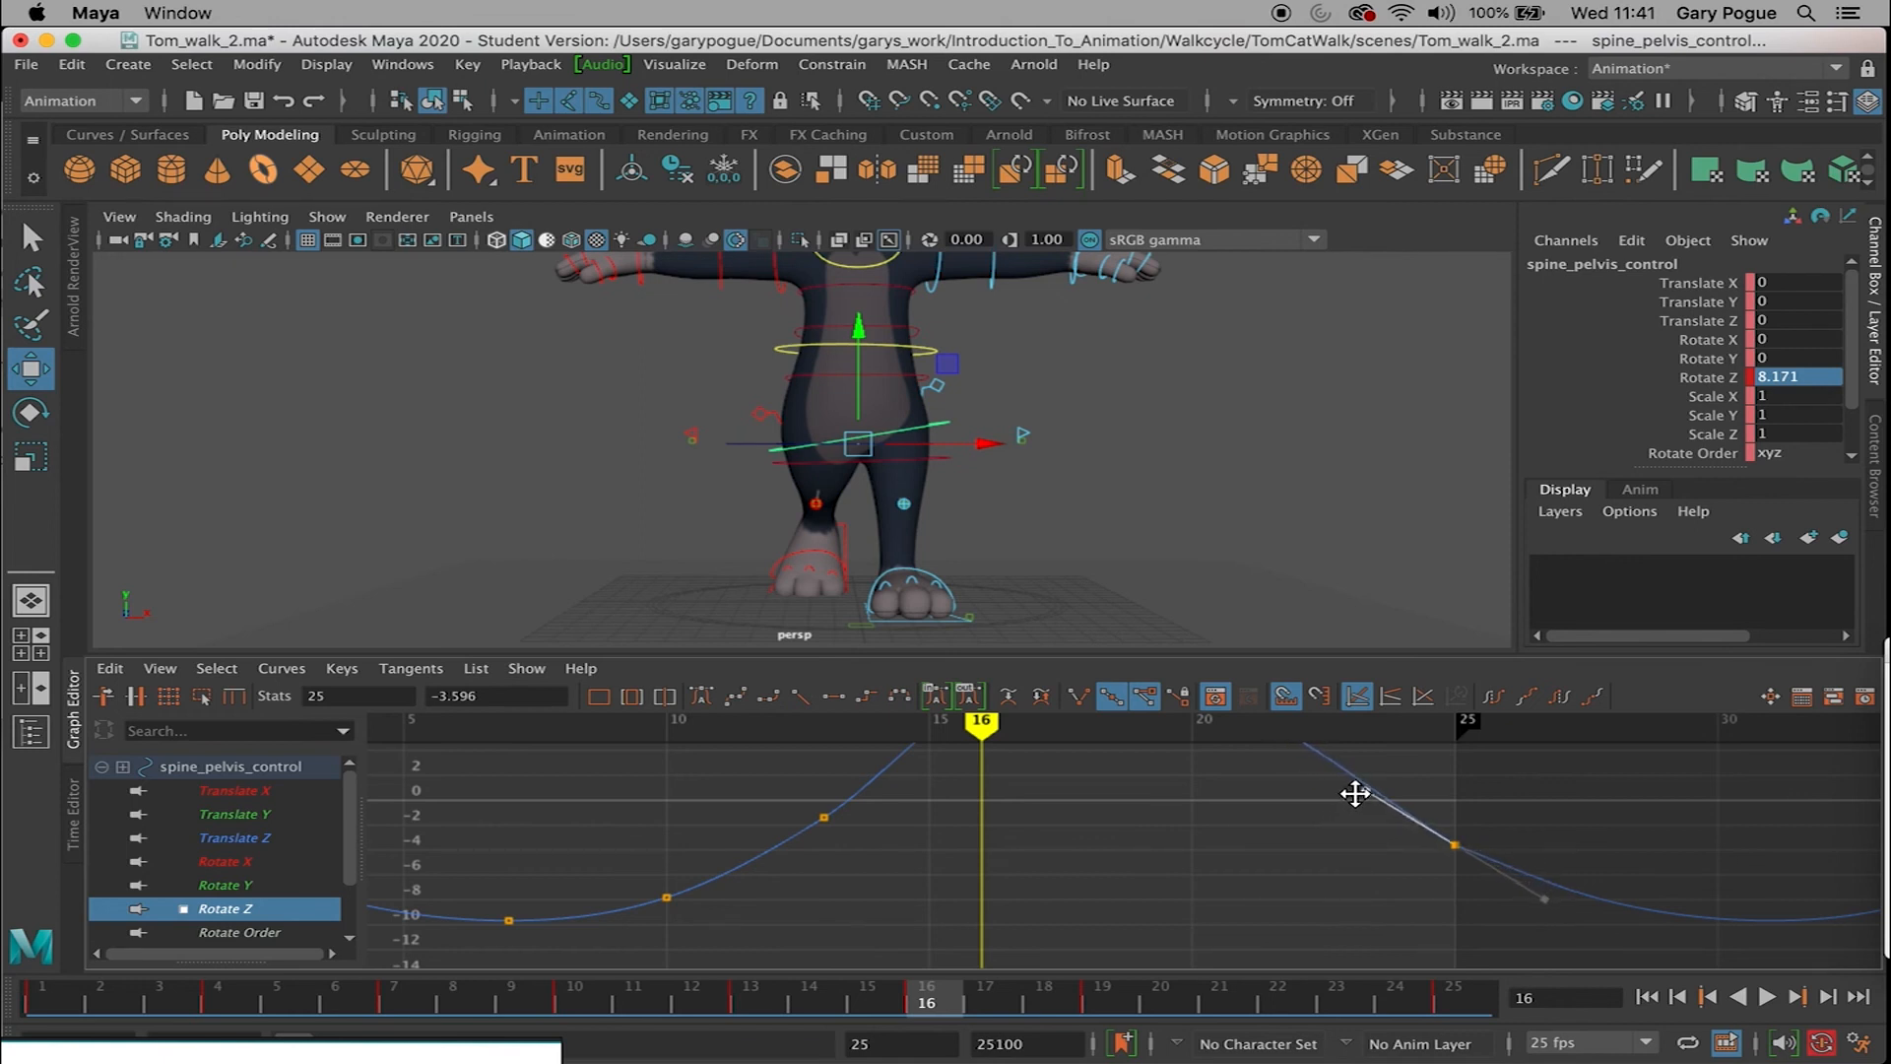
key(a)
drag(519, 830, 594, 890)
middle_drag(584, 876, 583, 883)
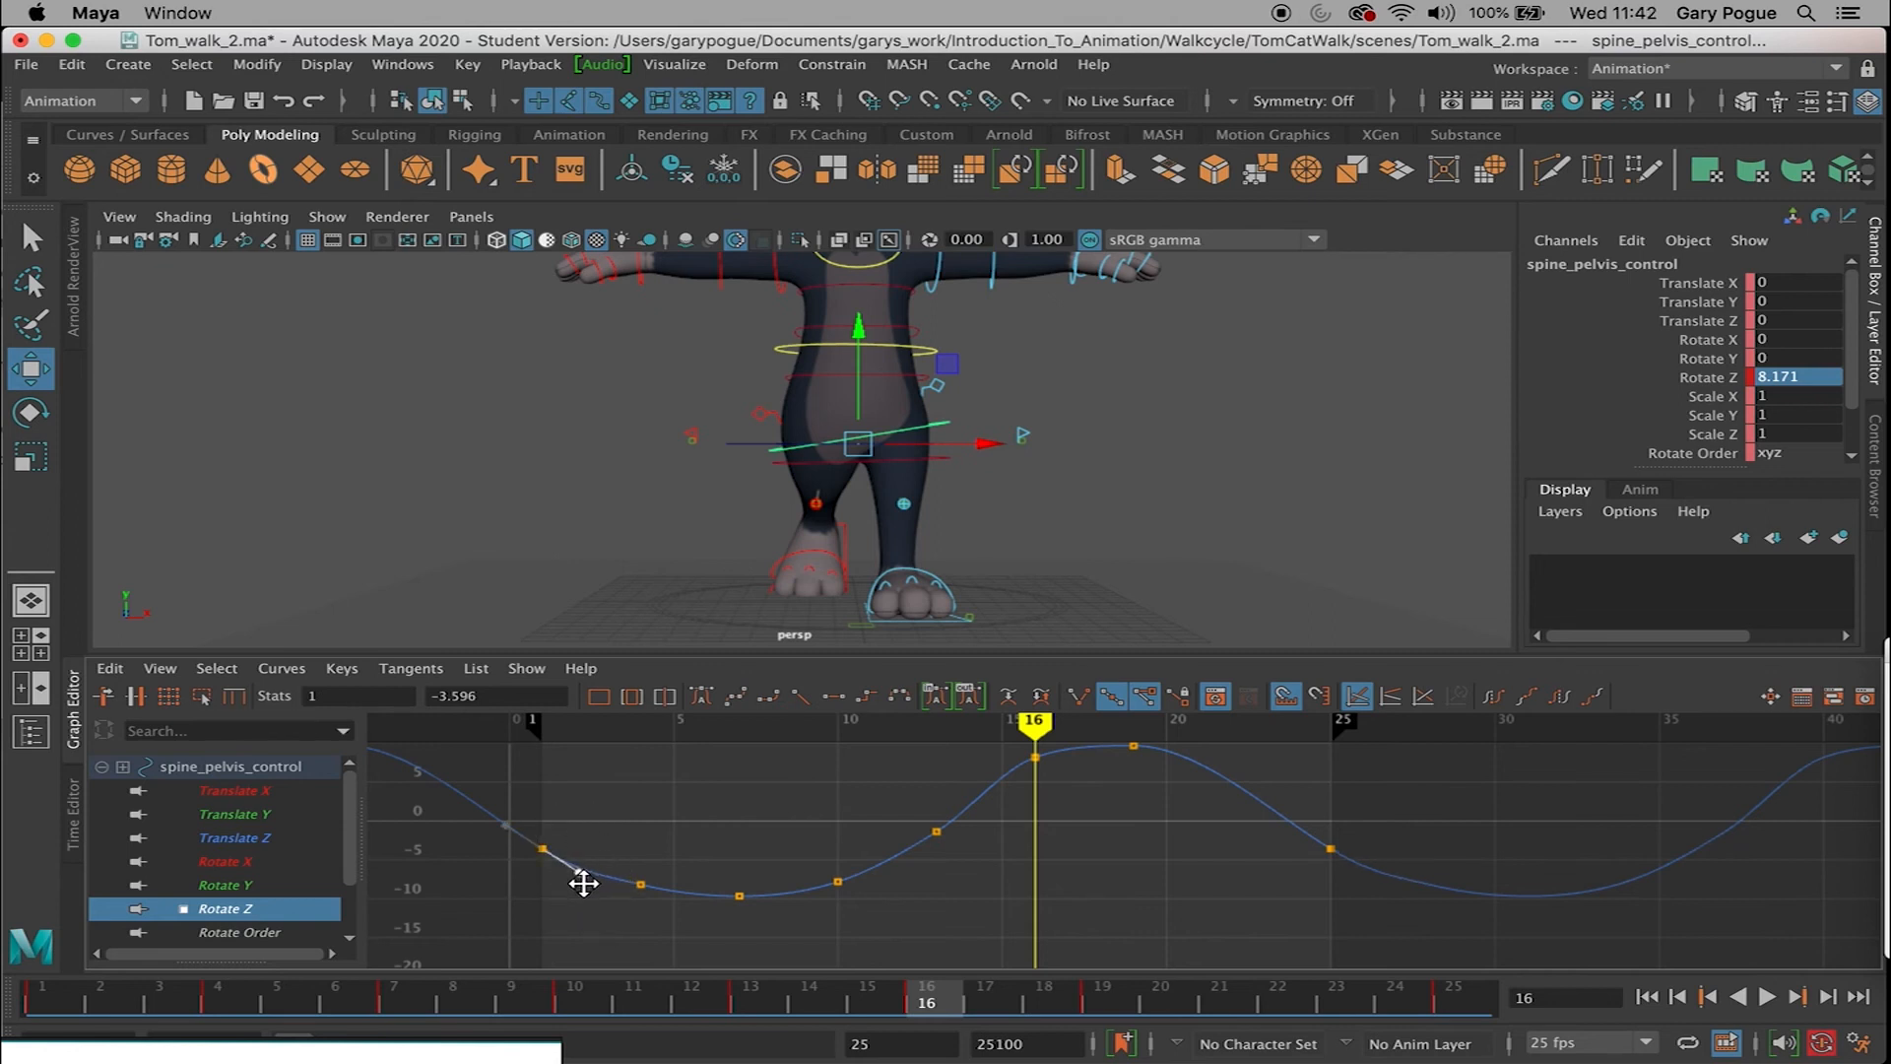
scroll(1038, 870, down, 3)
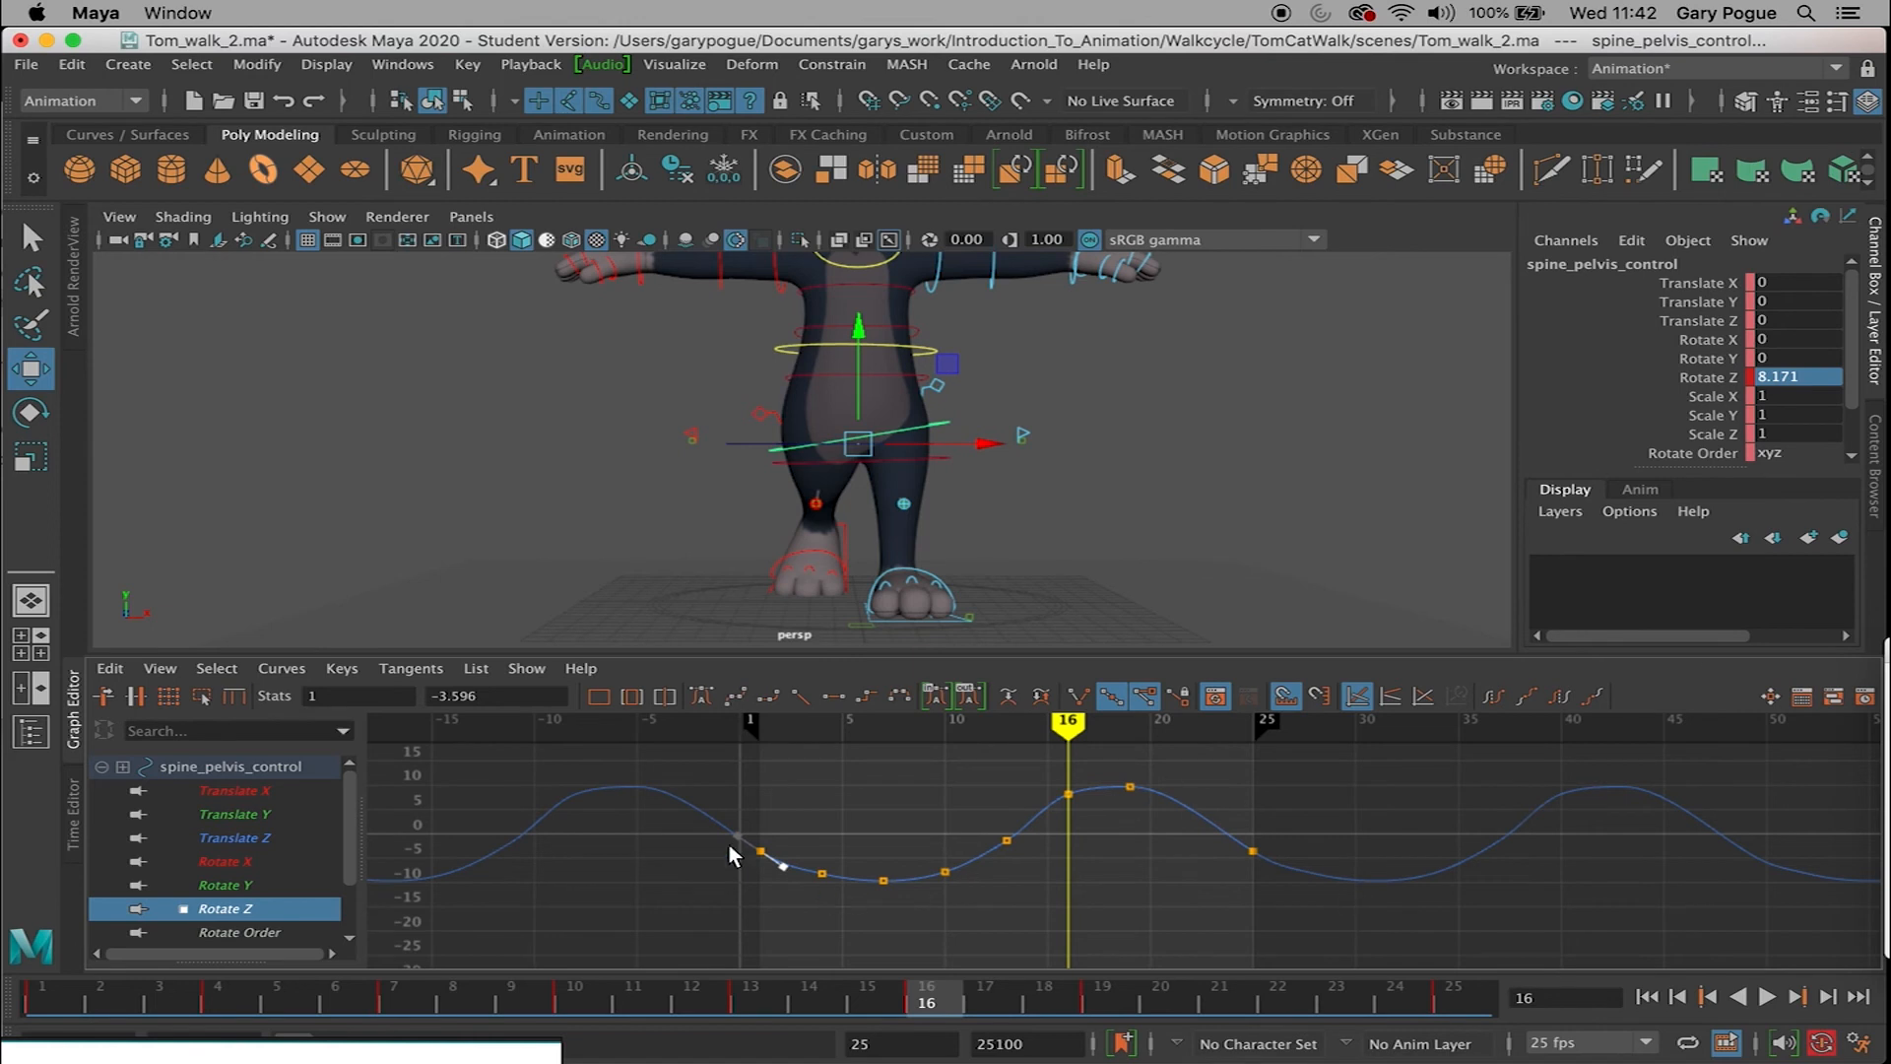
scroll(1133, 779, up, 3)
Step: Play the walk cycle with NURBS curves hidden and nothing selected to review the pelvis tilt, stopping and restoring the curves at the end
click(1766, 997)
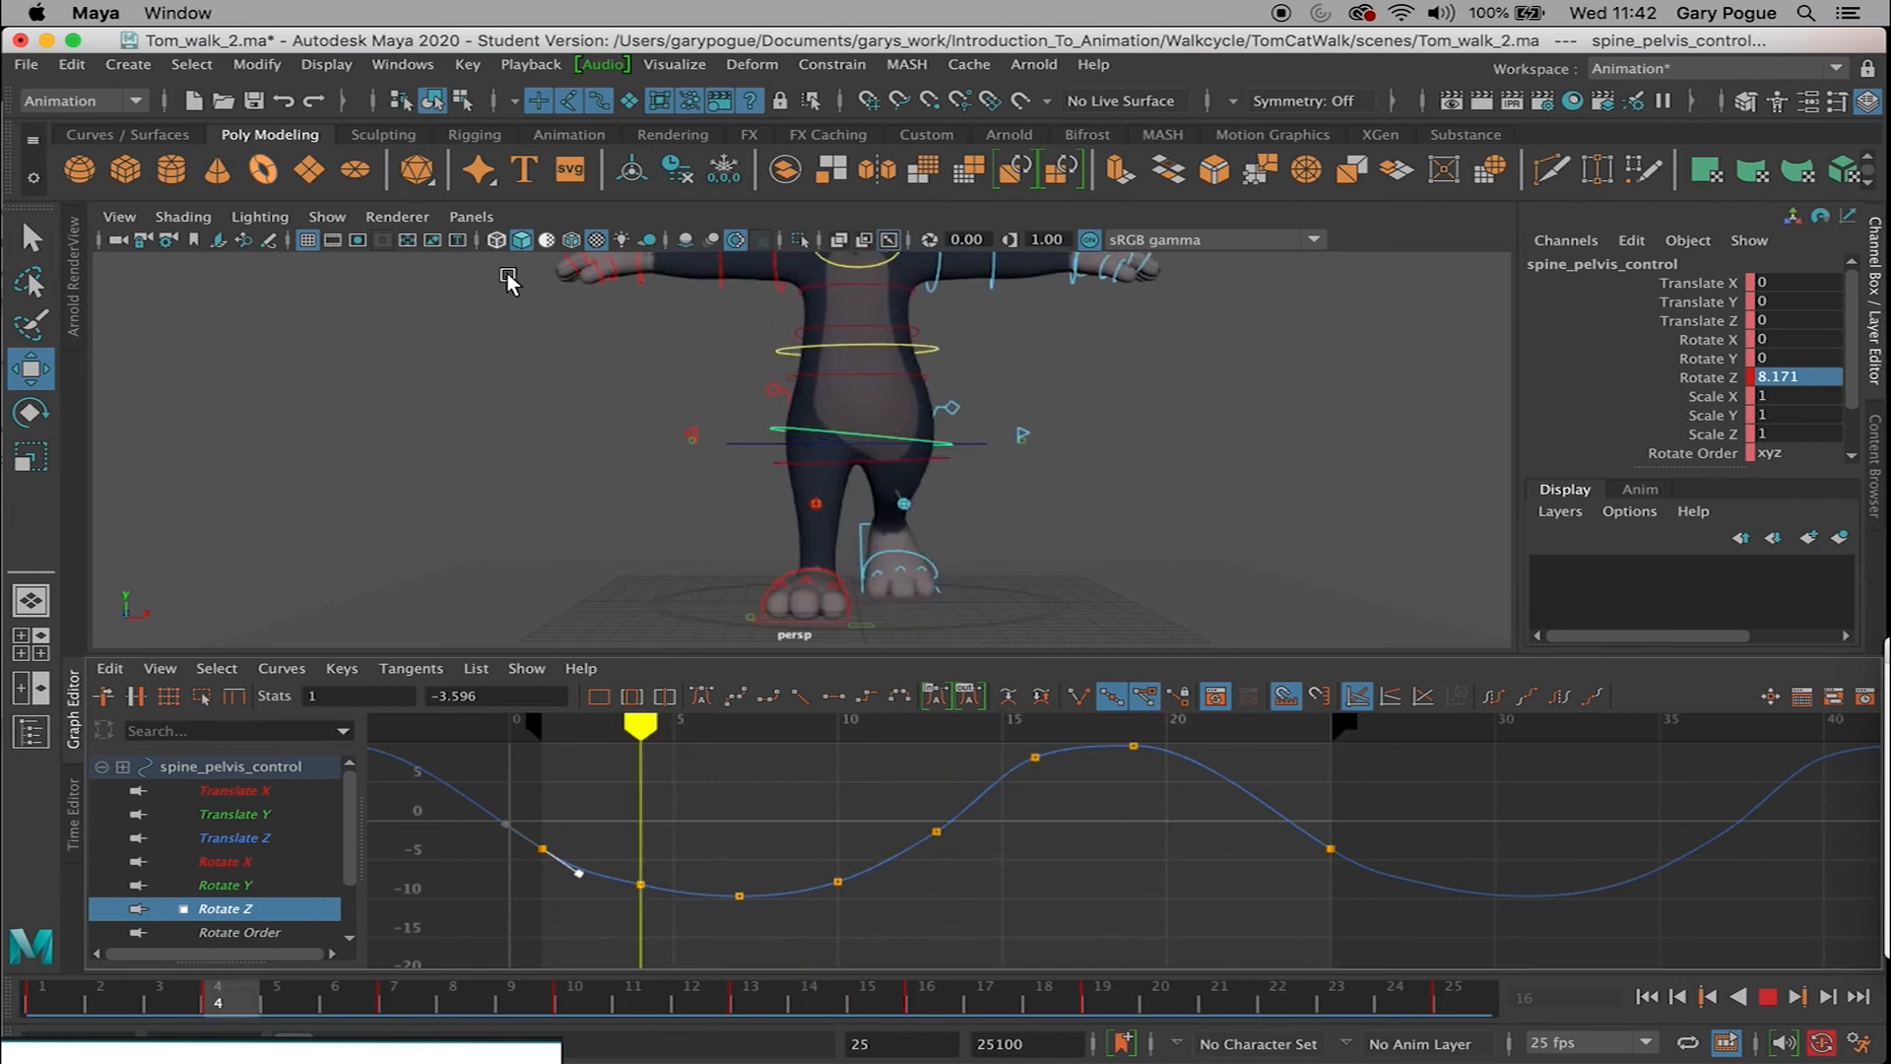
click(327, 216)
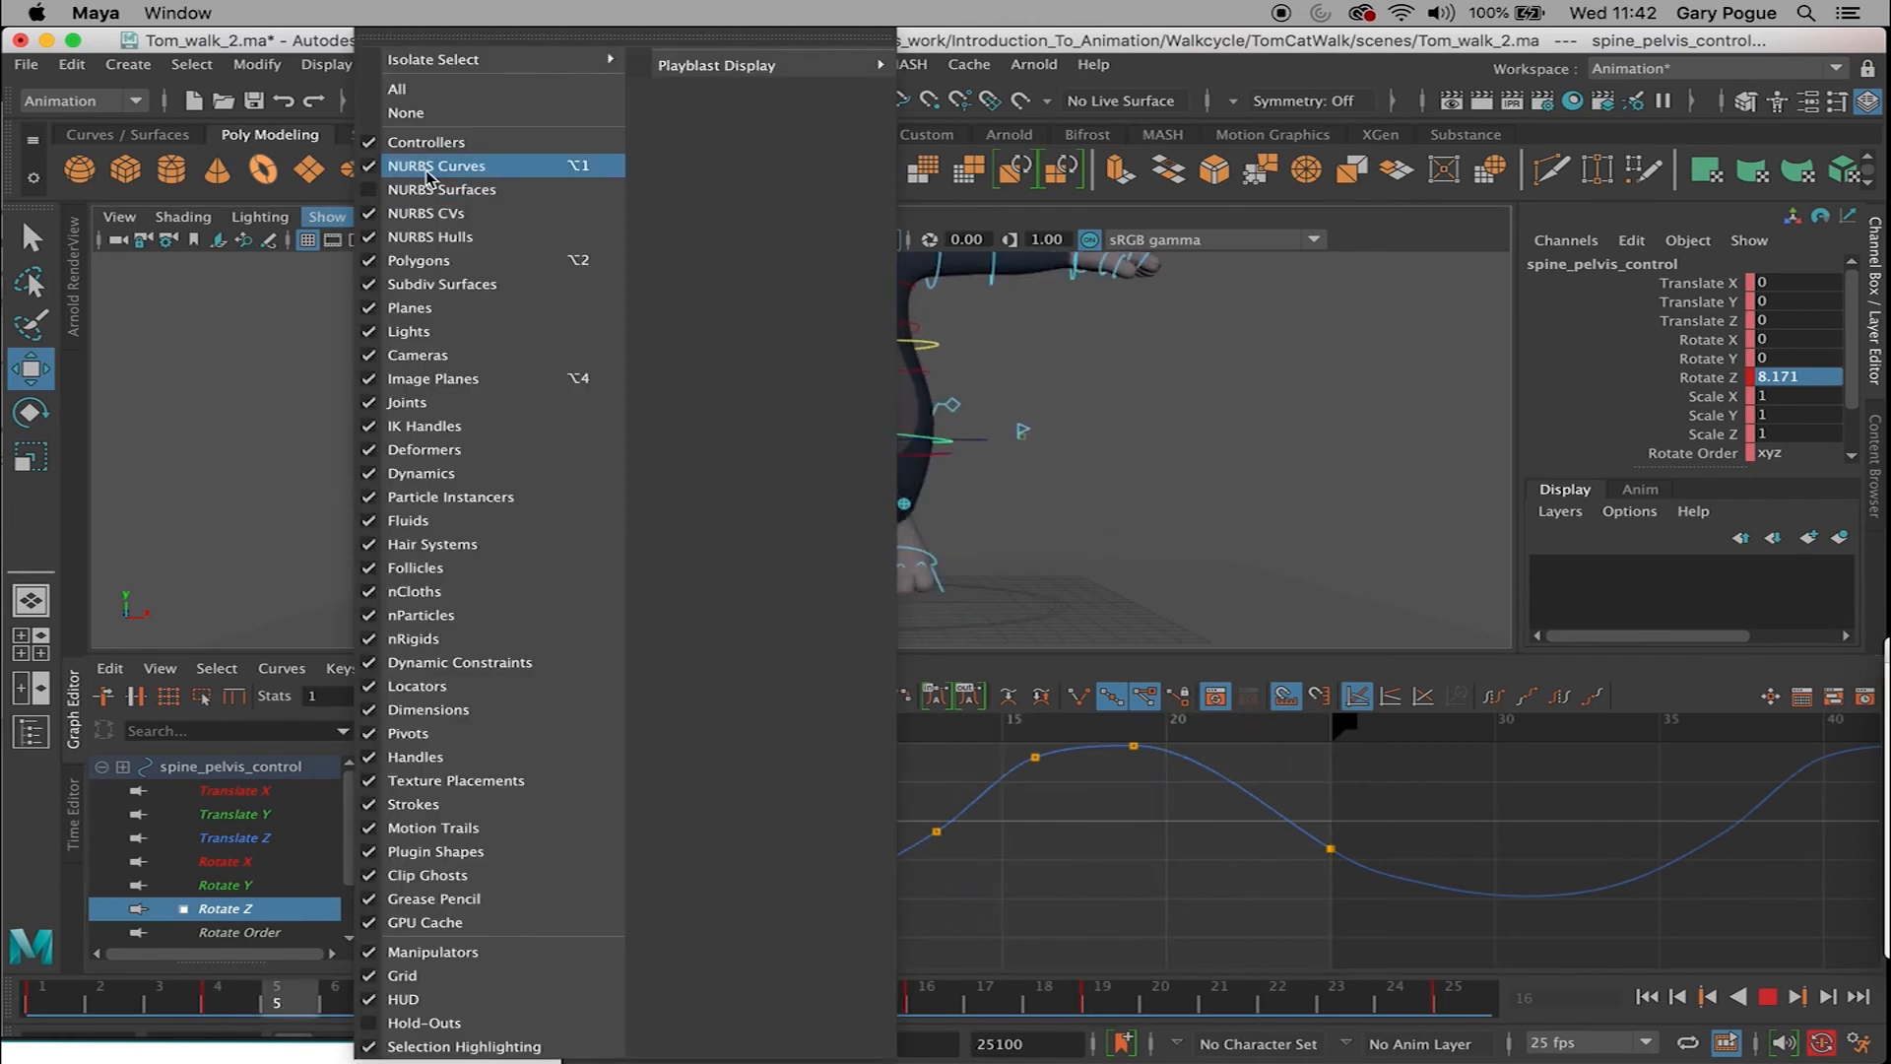
click(426, 166)
click(548, 398)
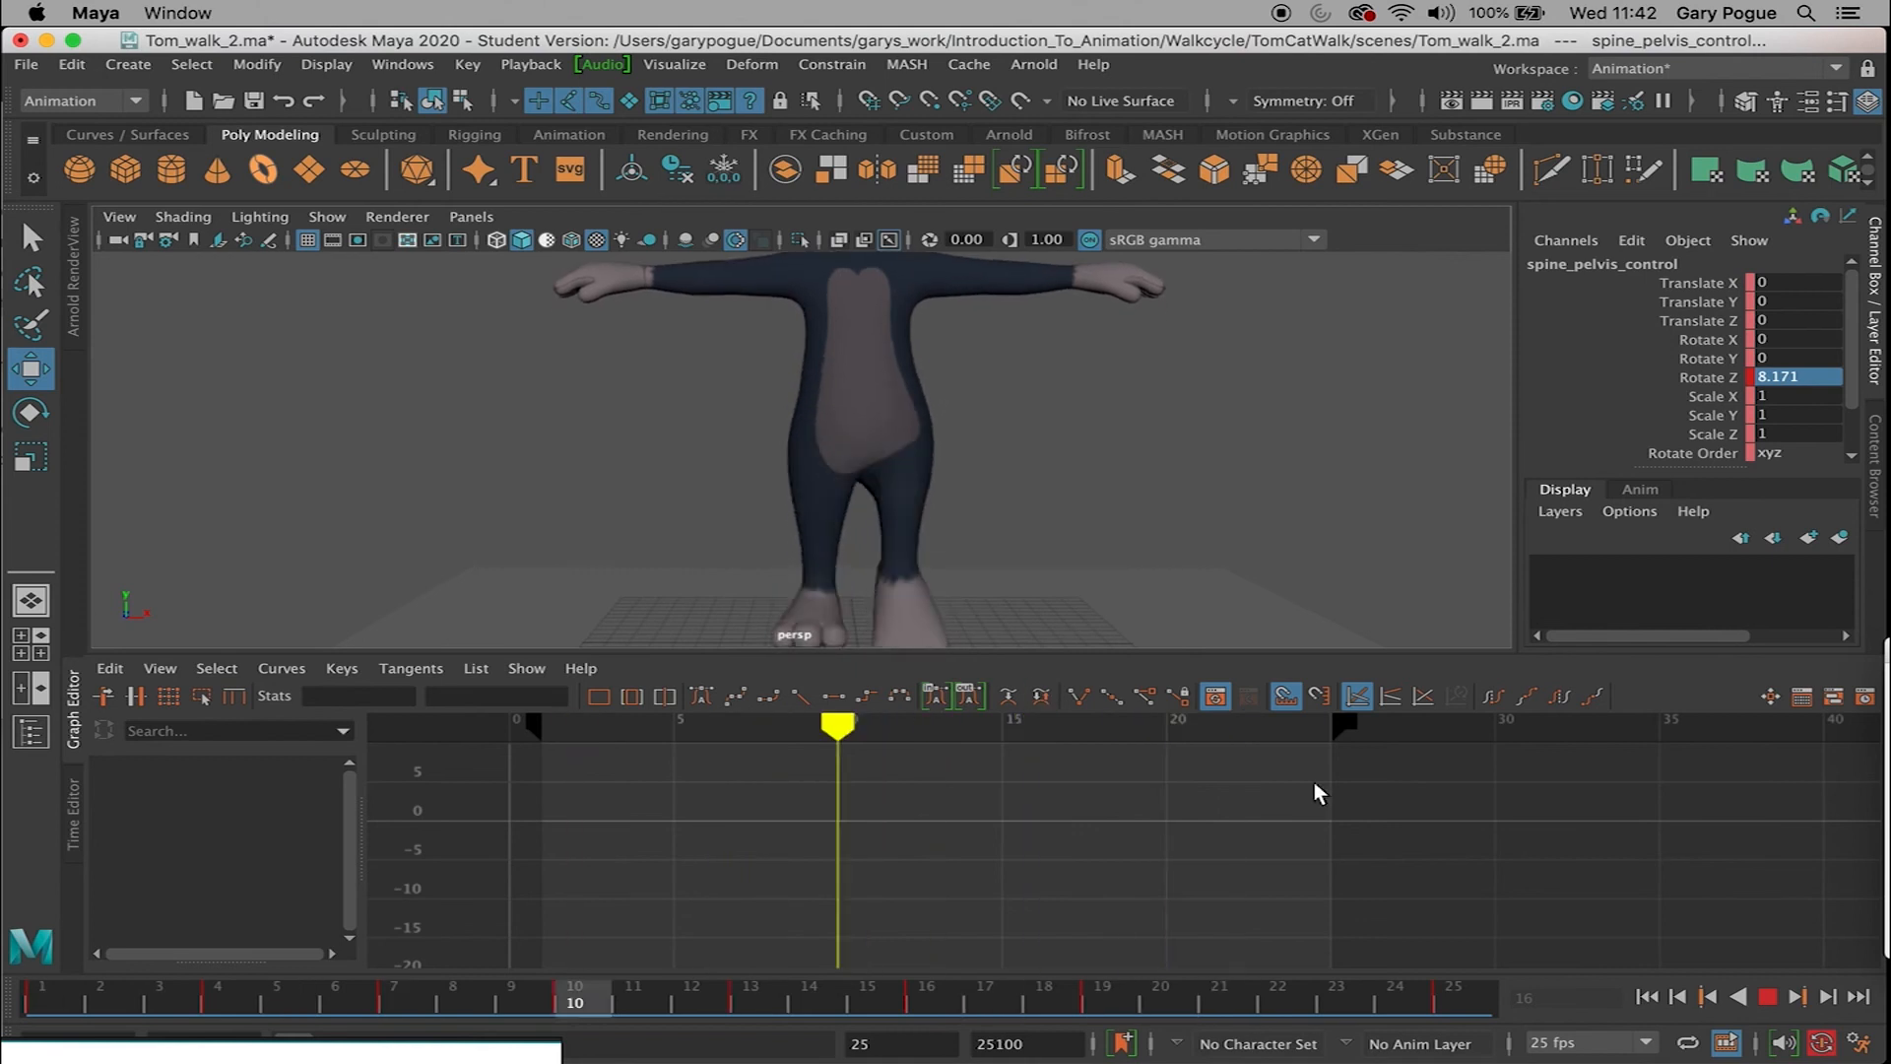
click(1769, 997)
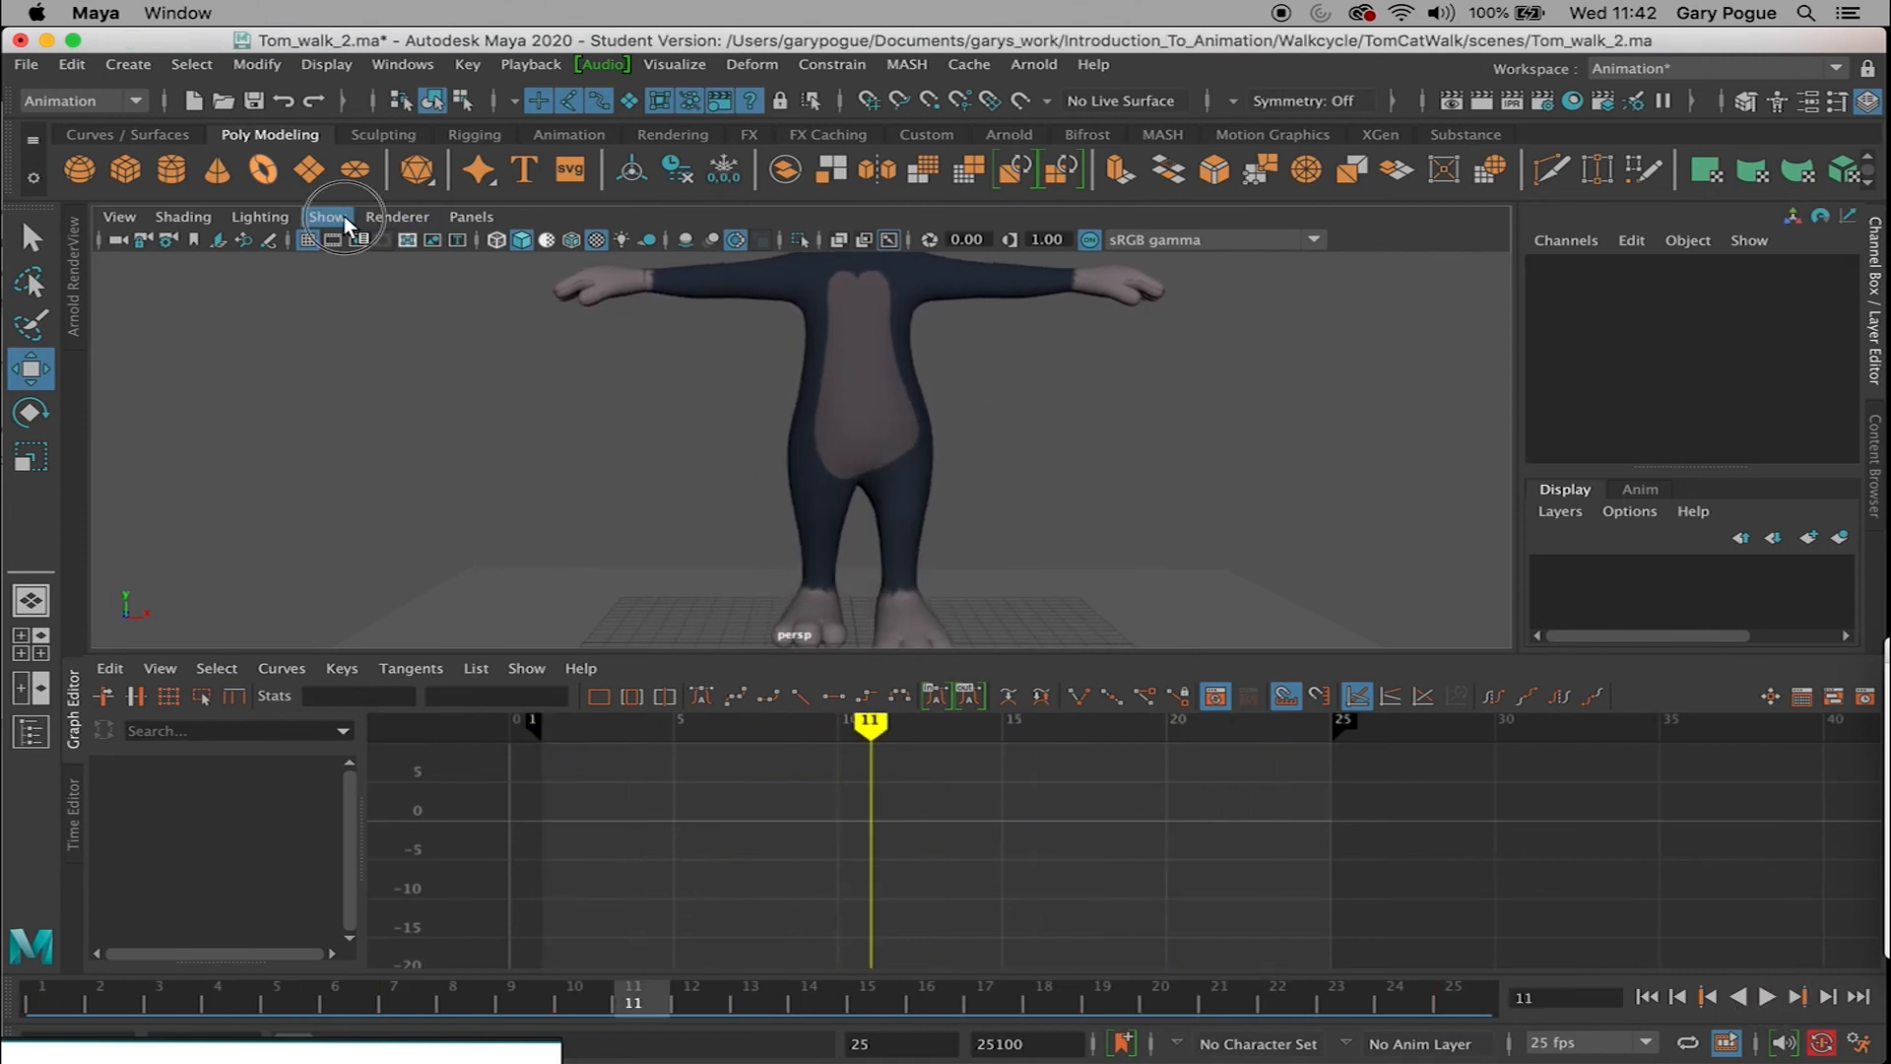
click(345, 215)
click(419, 169)
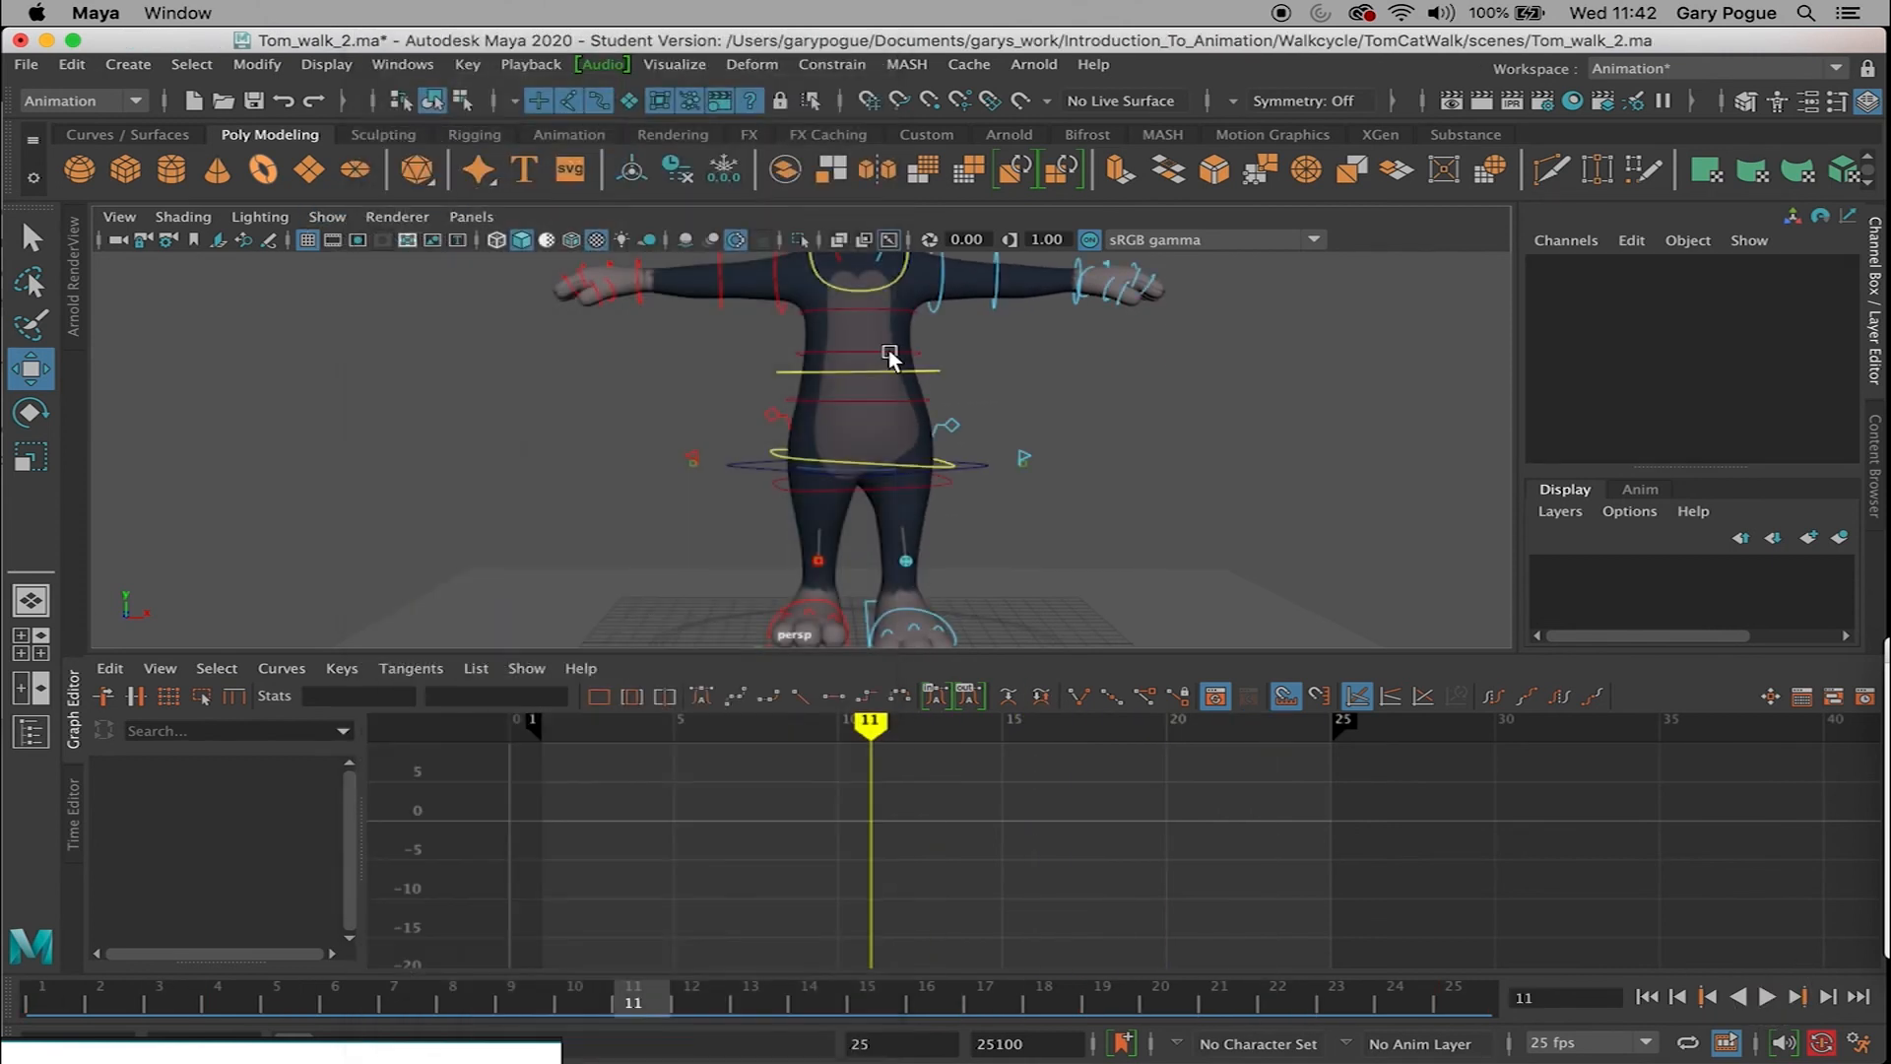
Step: Scale down the values of all pelvis Rotate Z keys to soften the tilt, bringing frame 25 to about -2.951
click(843, 452)
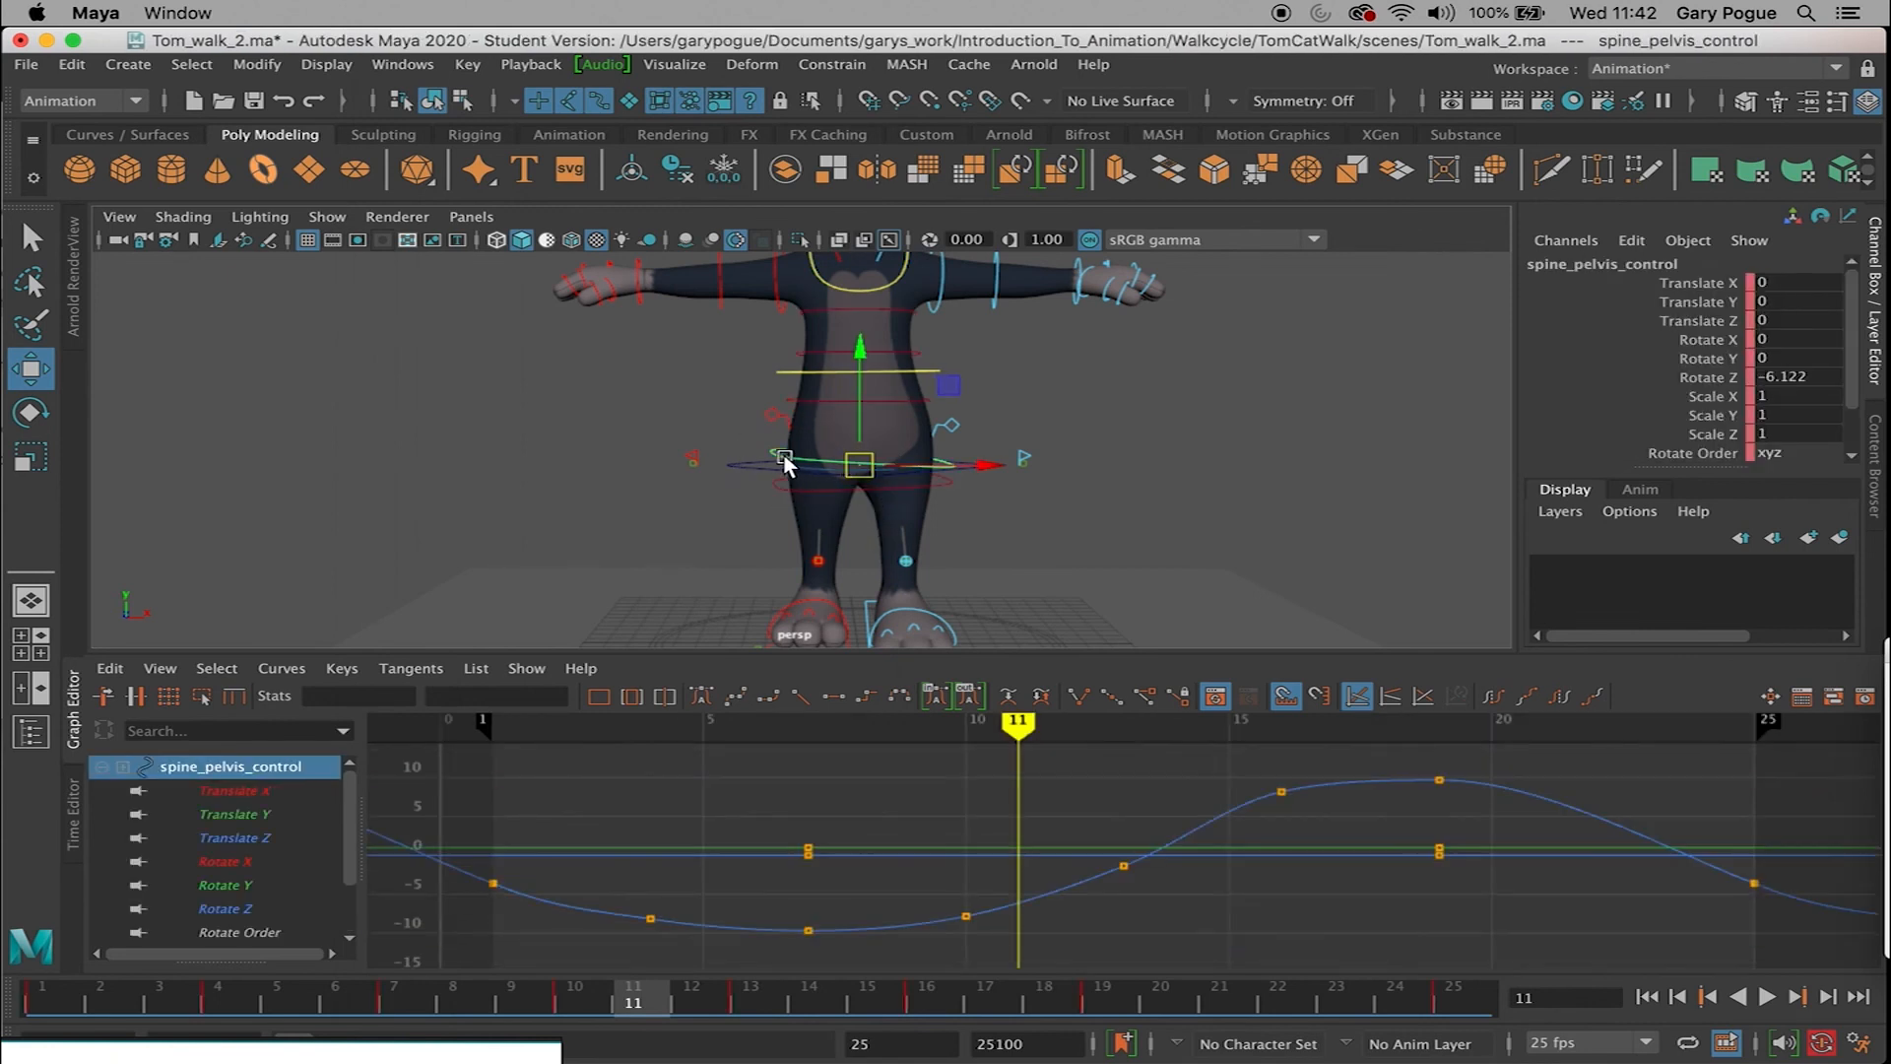
click(229, 907)
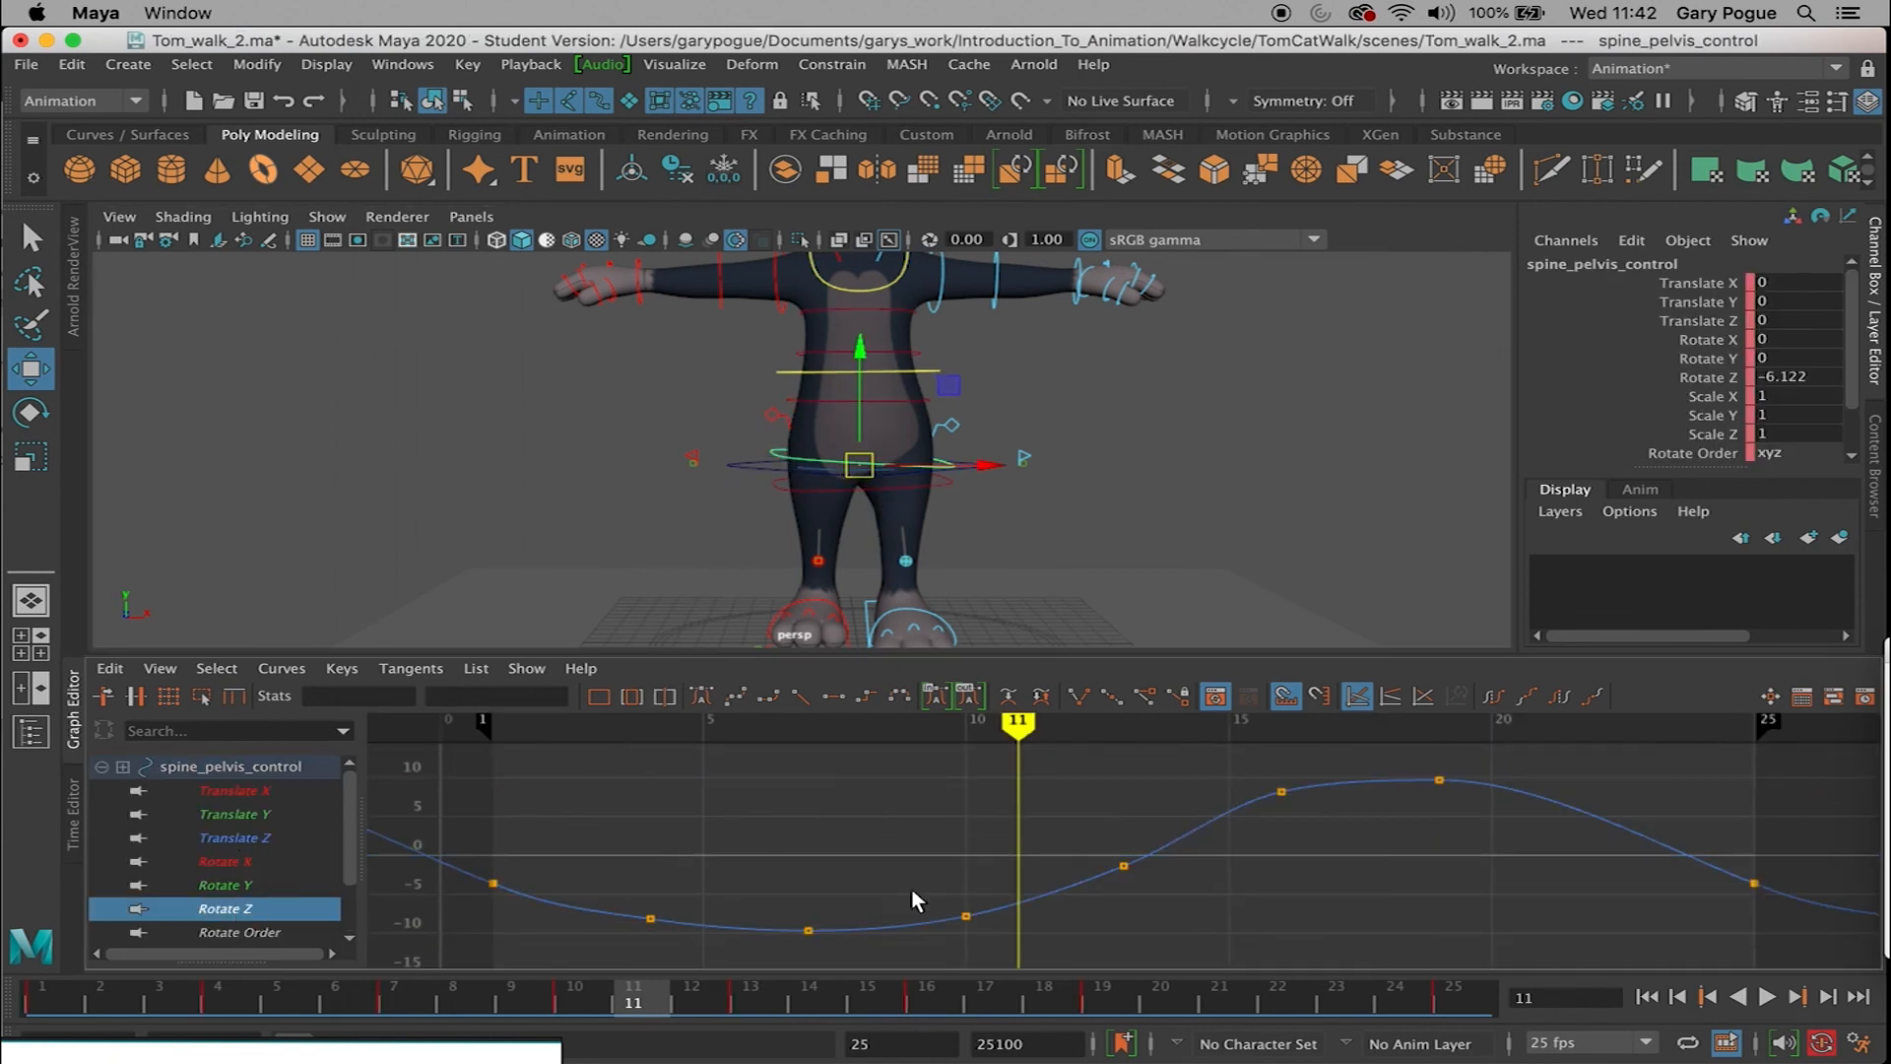
key(f)
drag(616, 765, 1576, 967)
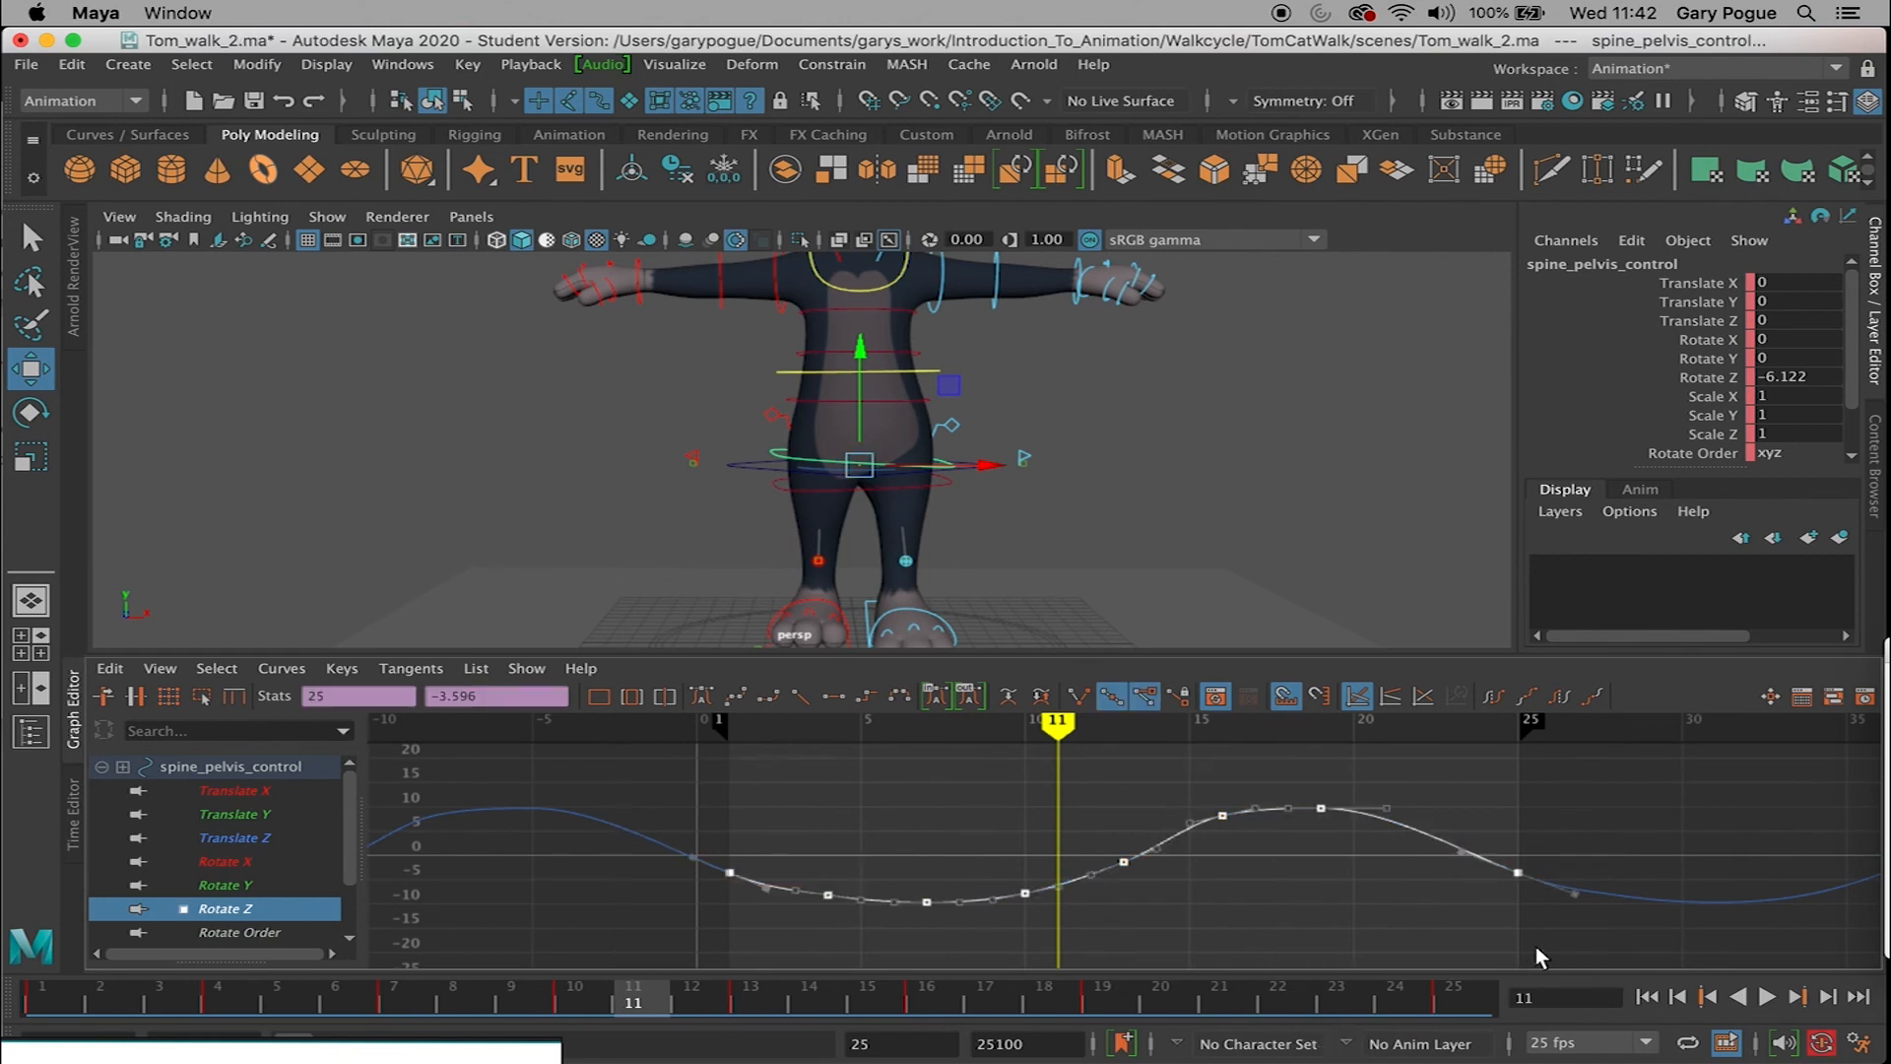
click(31, 456)
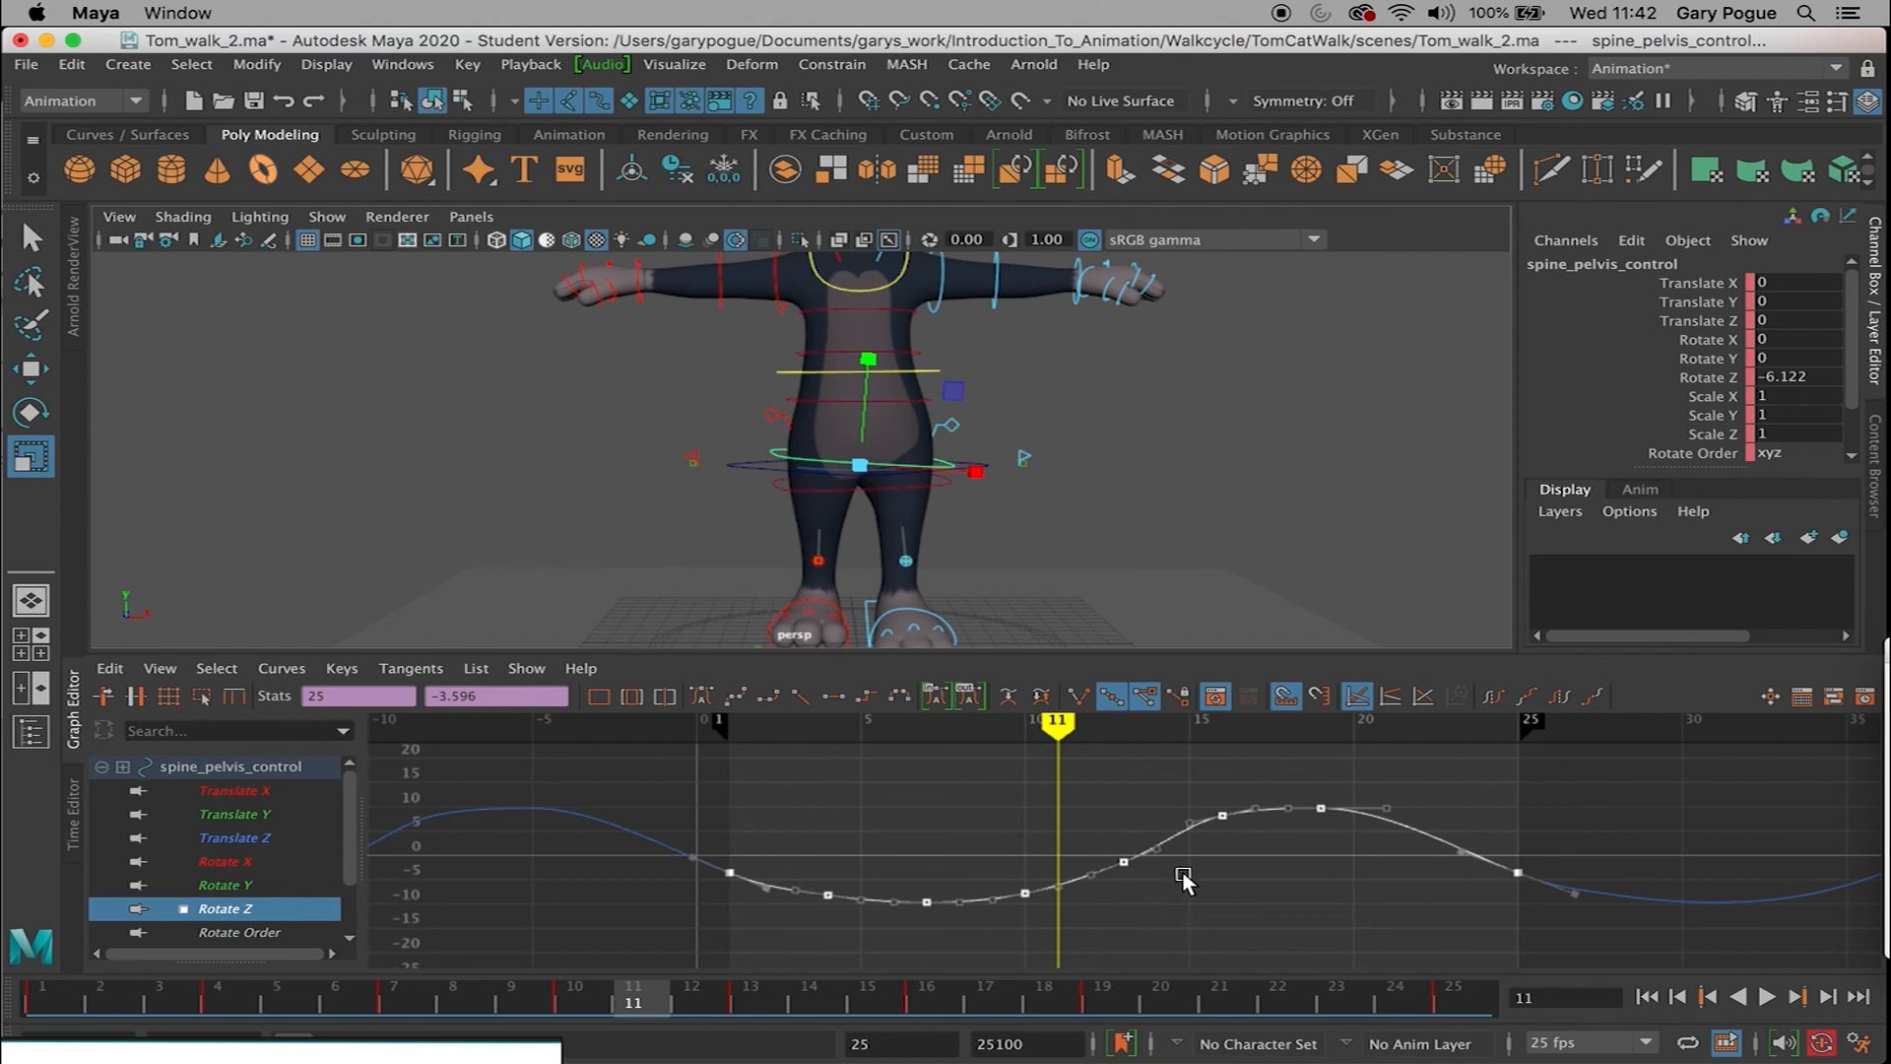
shift+middle_drag(1190, 861, 1155, 890)
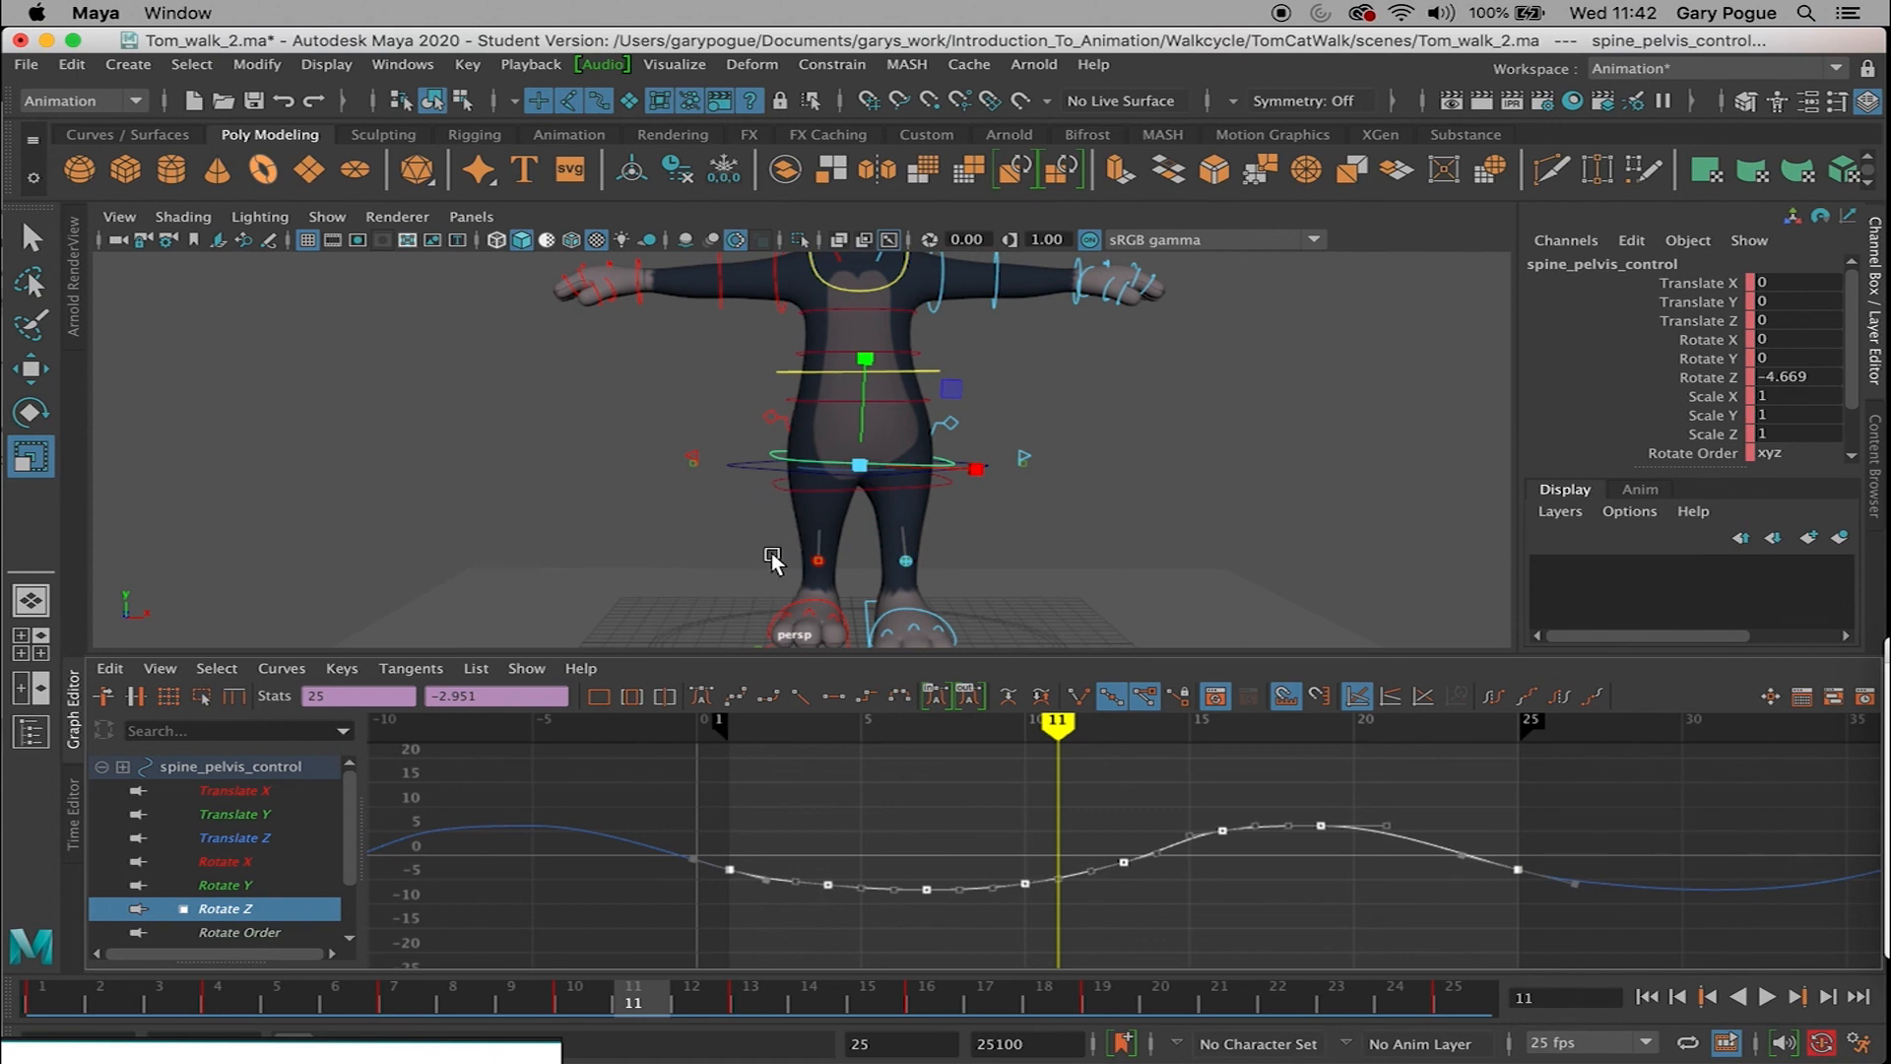
Step: Play the walk cycle with NURBS curves hidden and examine the reduced pelvis tilt on more of the character, stopping playback at the end
click(1768, 997)
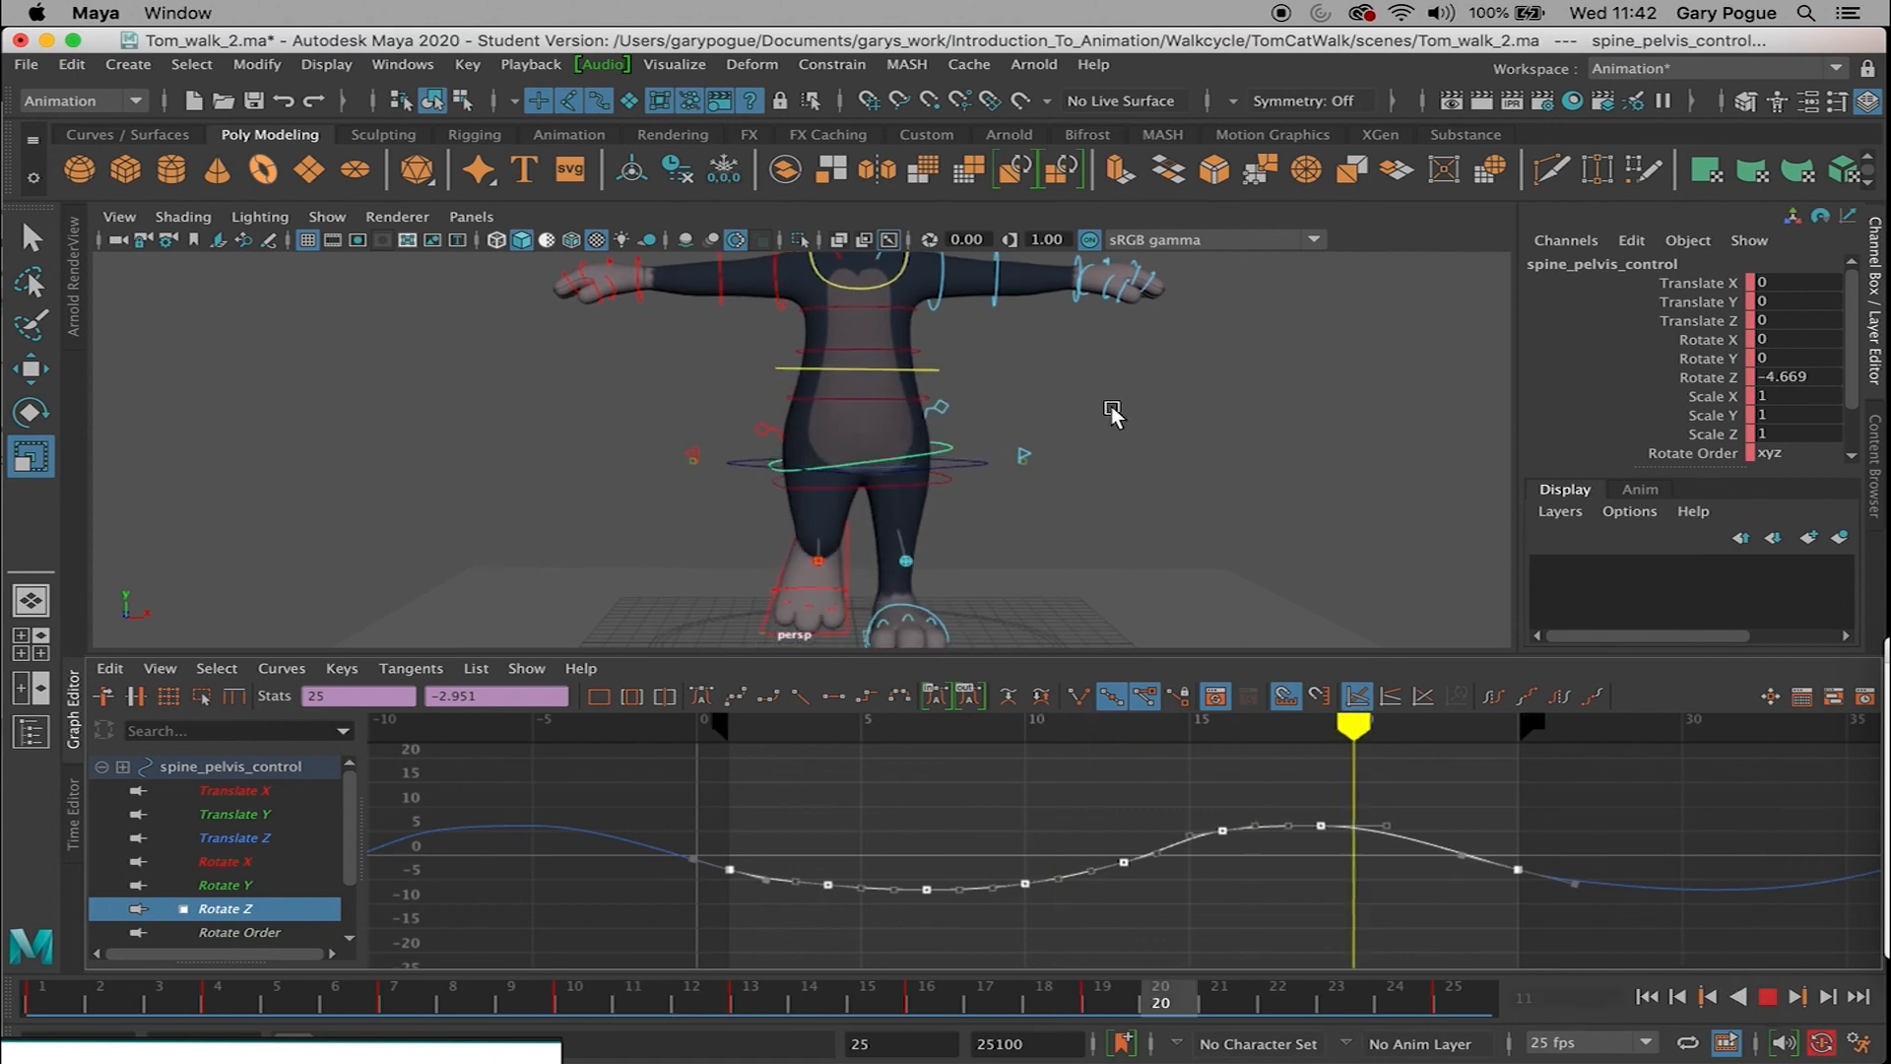
click(324, 216)
click(433, 165)
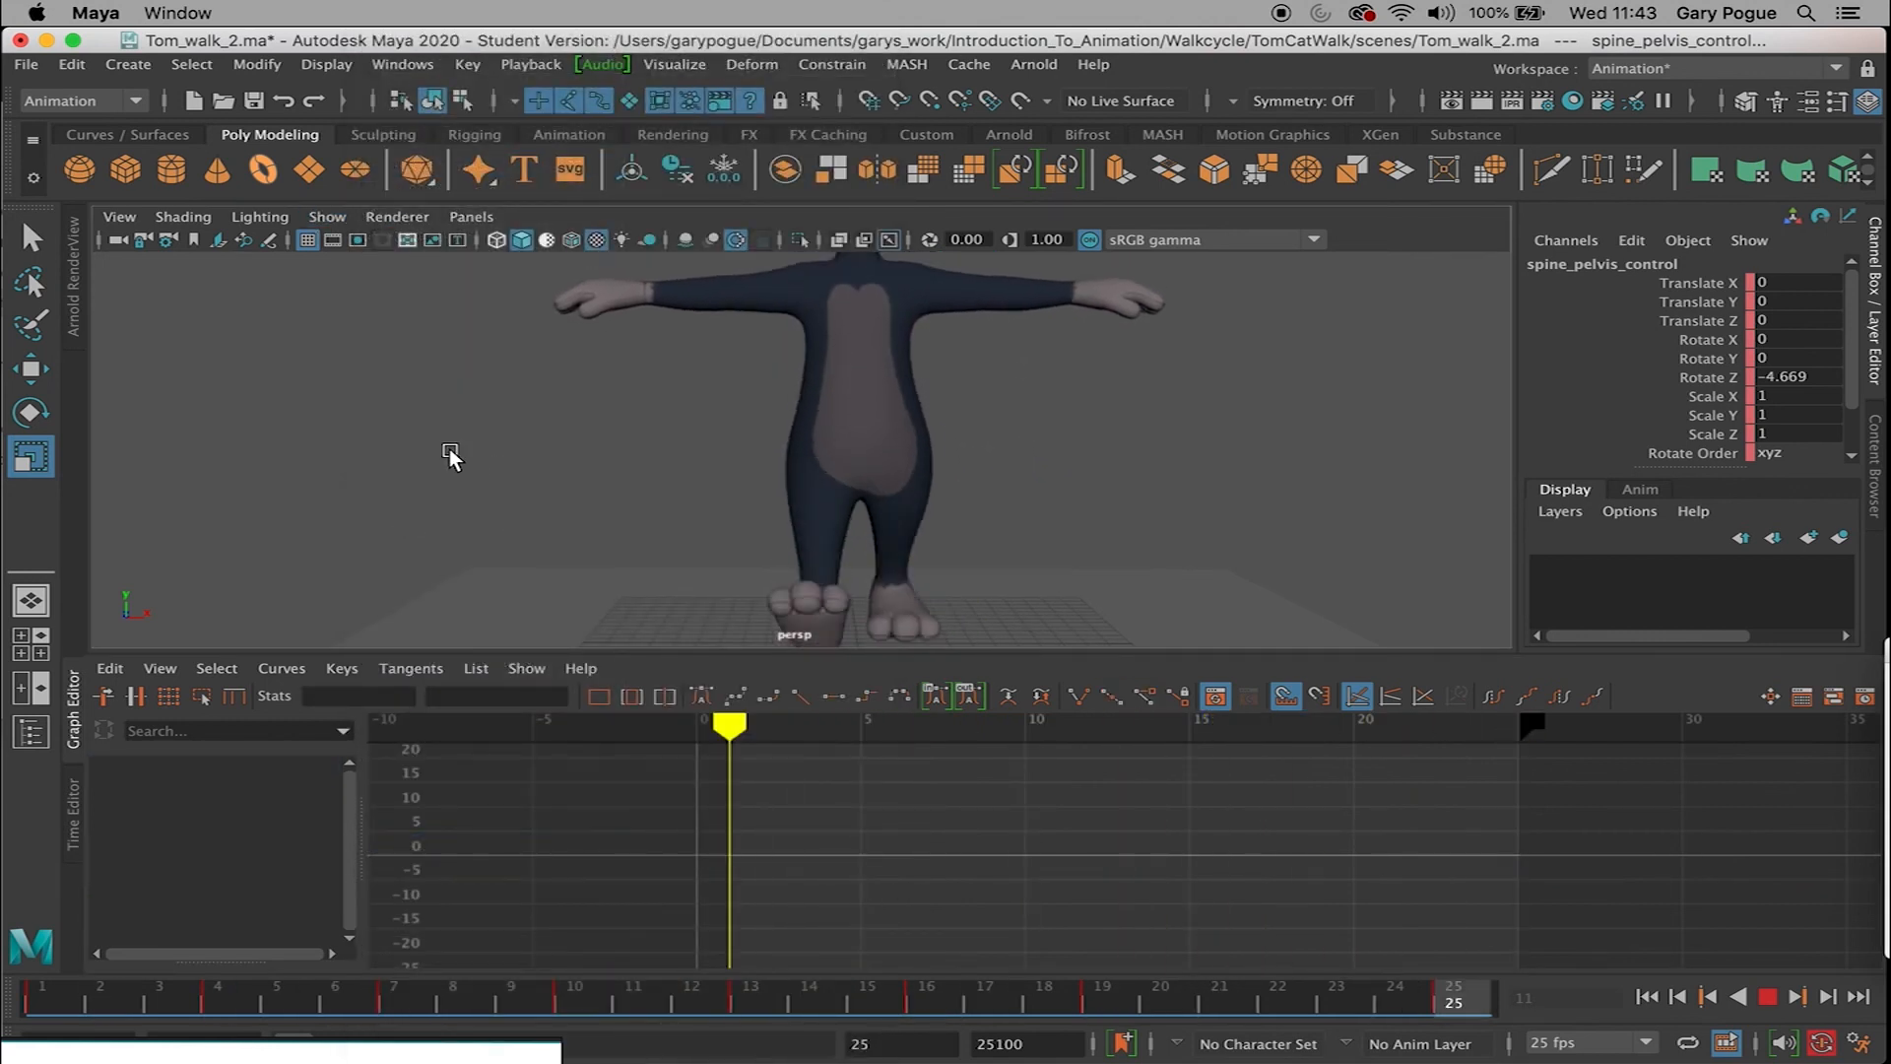
alt+drag(318, 464, 266, 462)
alt+drag(720, 468, 732, 476)
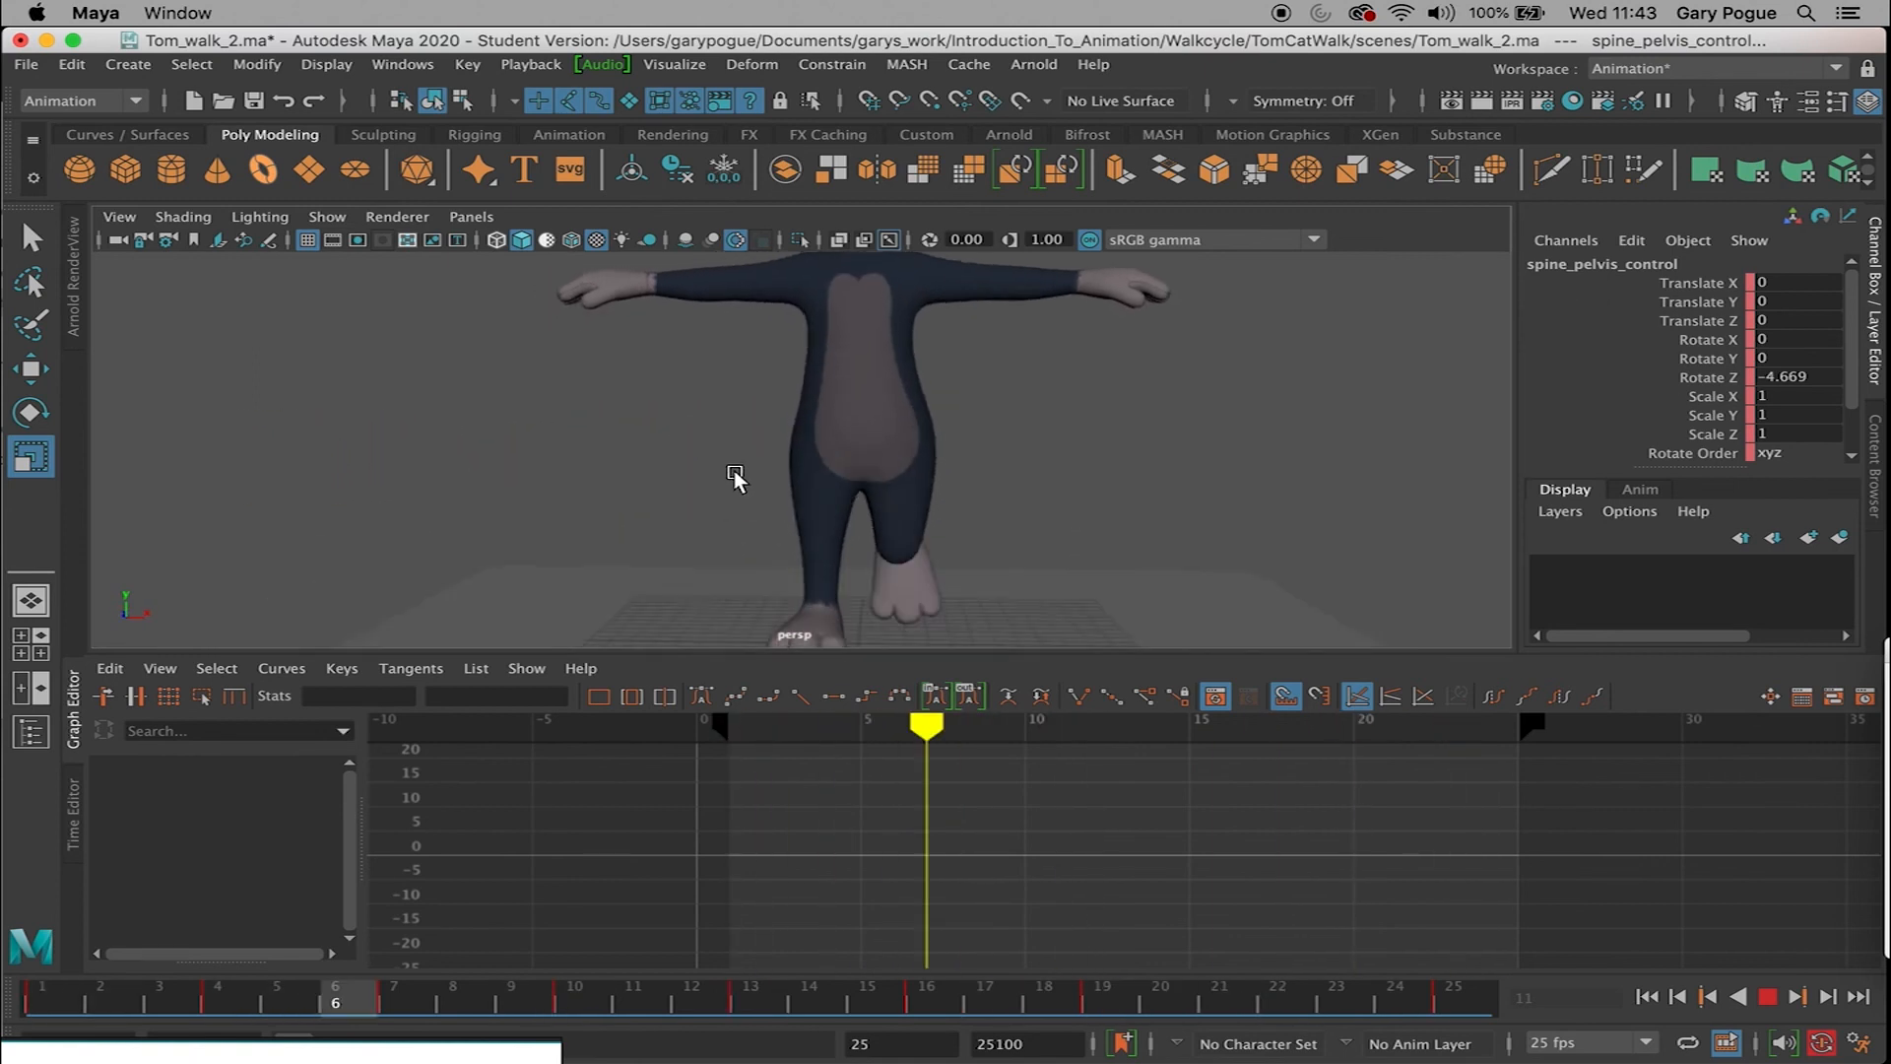
alt+right_drag(733, 472, 692, 463)
alt+middle_drag(716, 438, 713, 461)
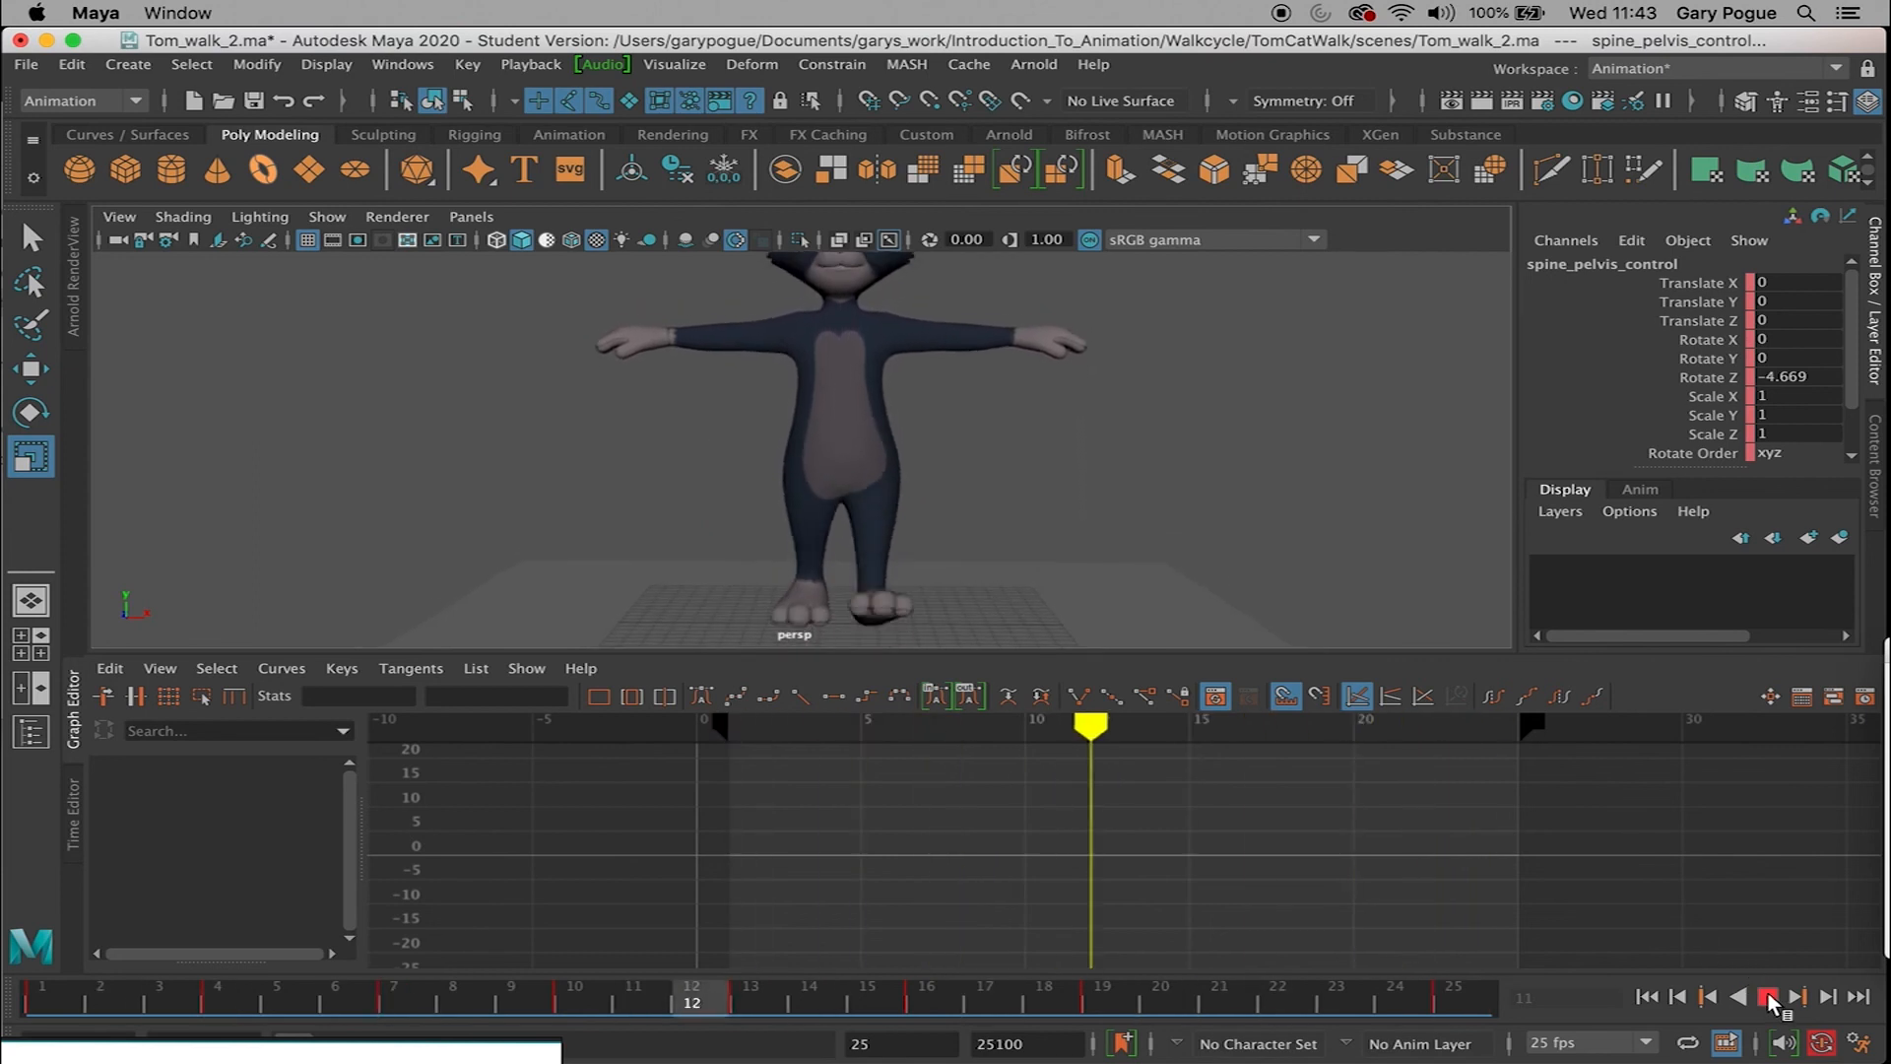
click(1769, 996)
click(462, 293)
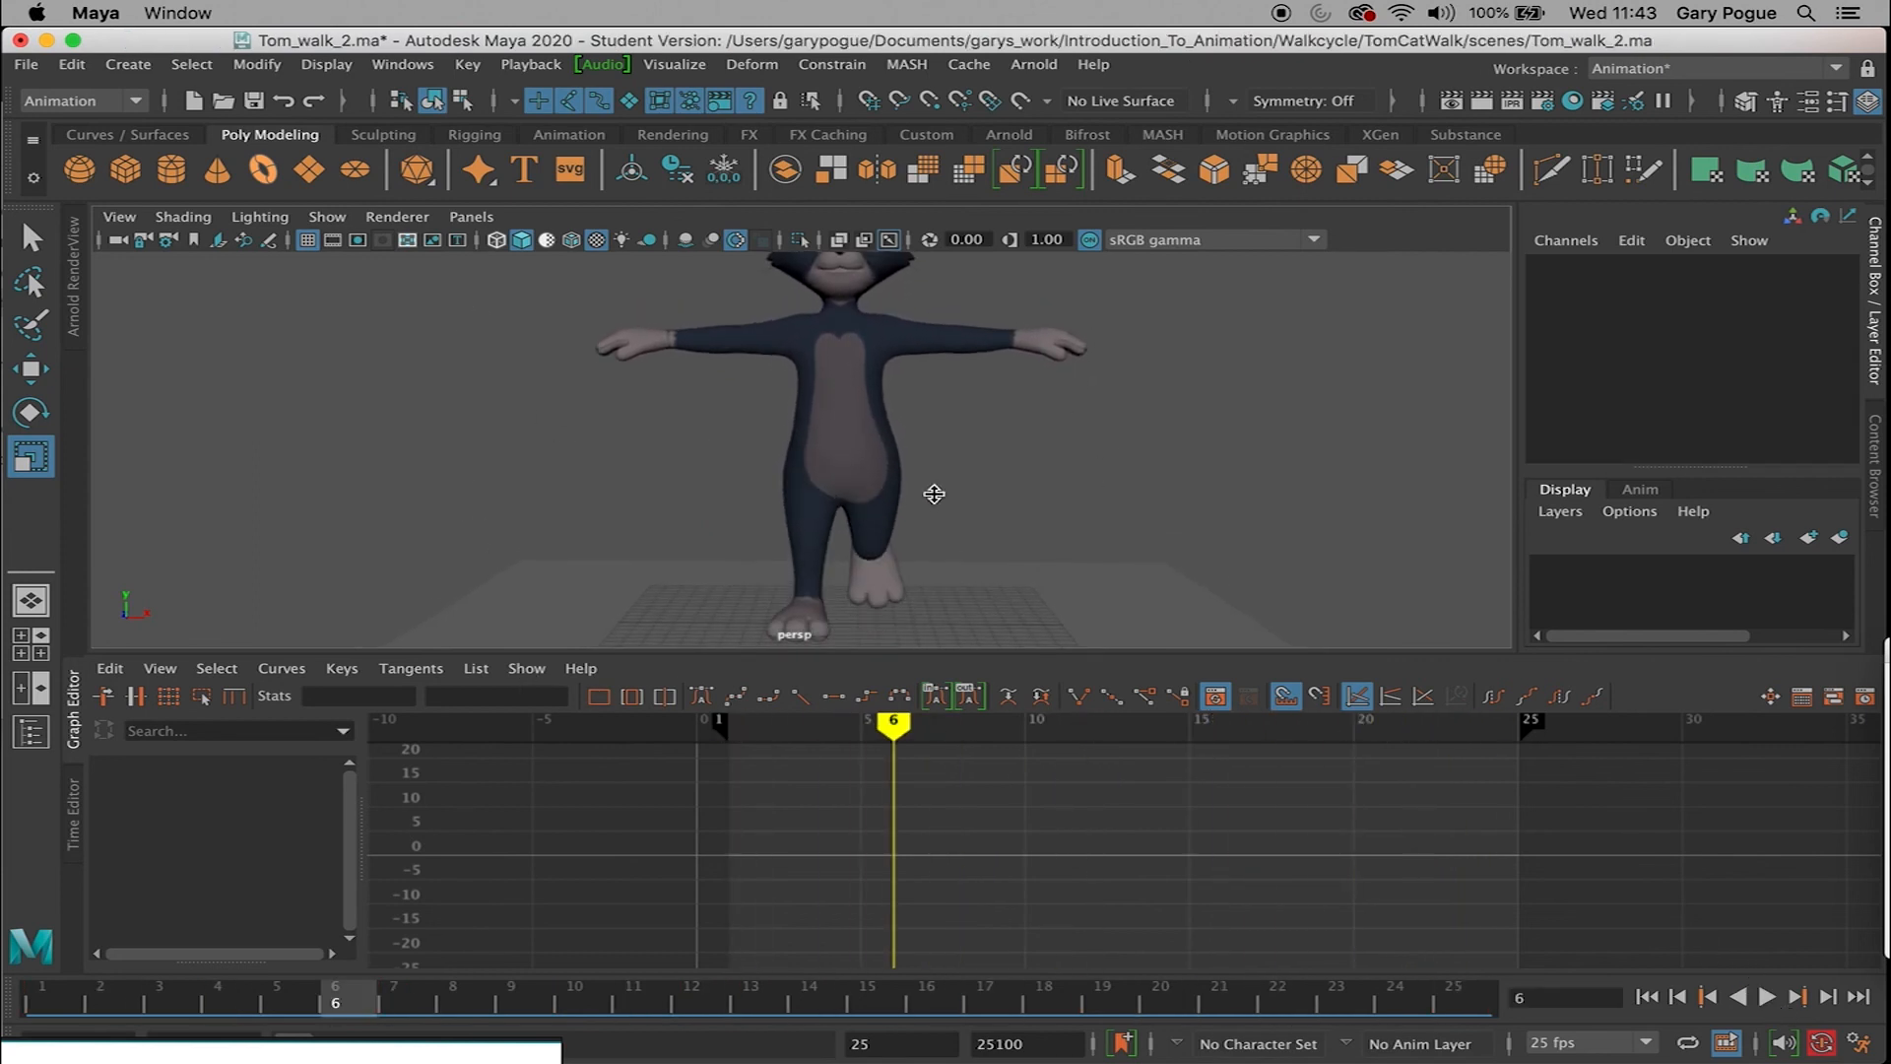
Step: Show the NURBS control curves in the viewport again and view the character from a three-quarter angle
click(327, 215)
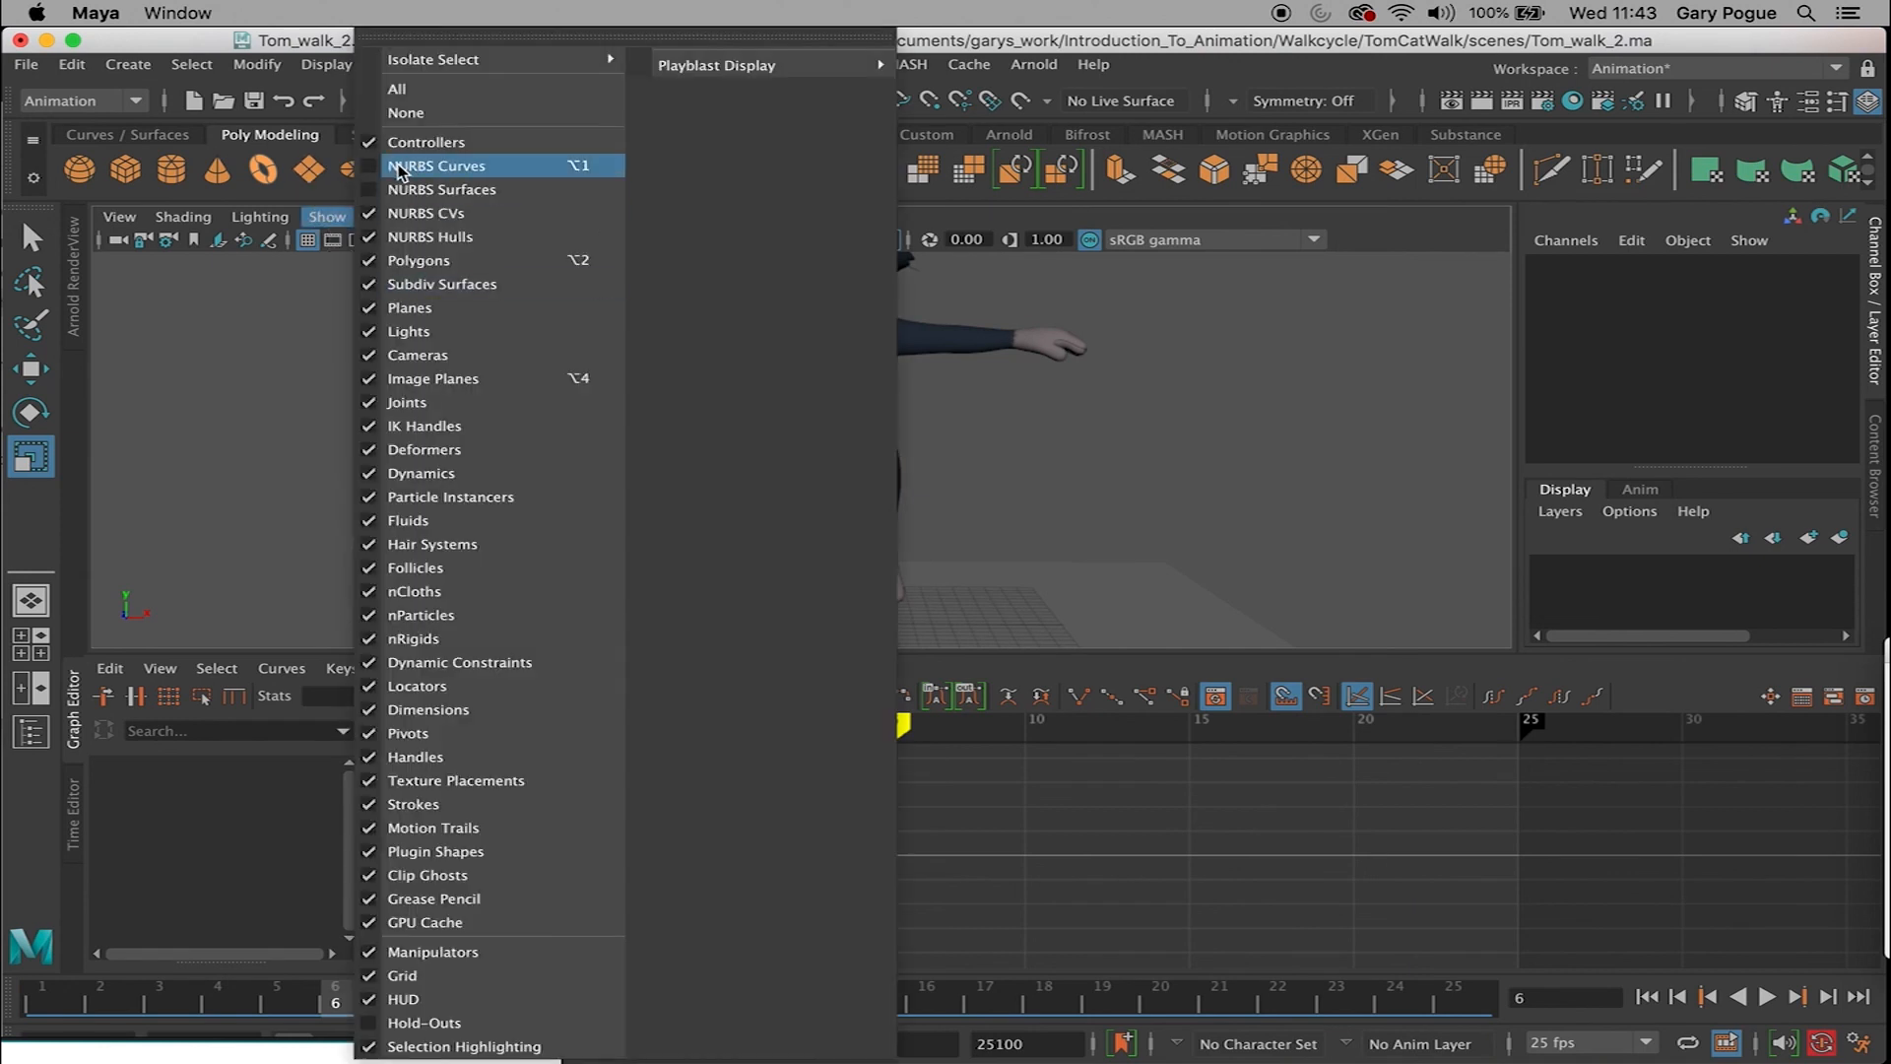
click(424, 167)
alt+drag(589, 529, 735, 398)
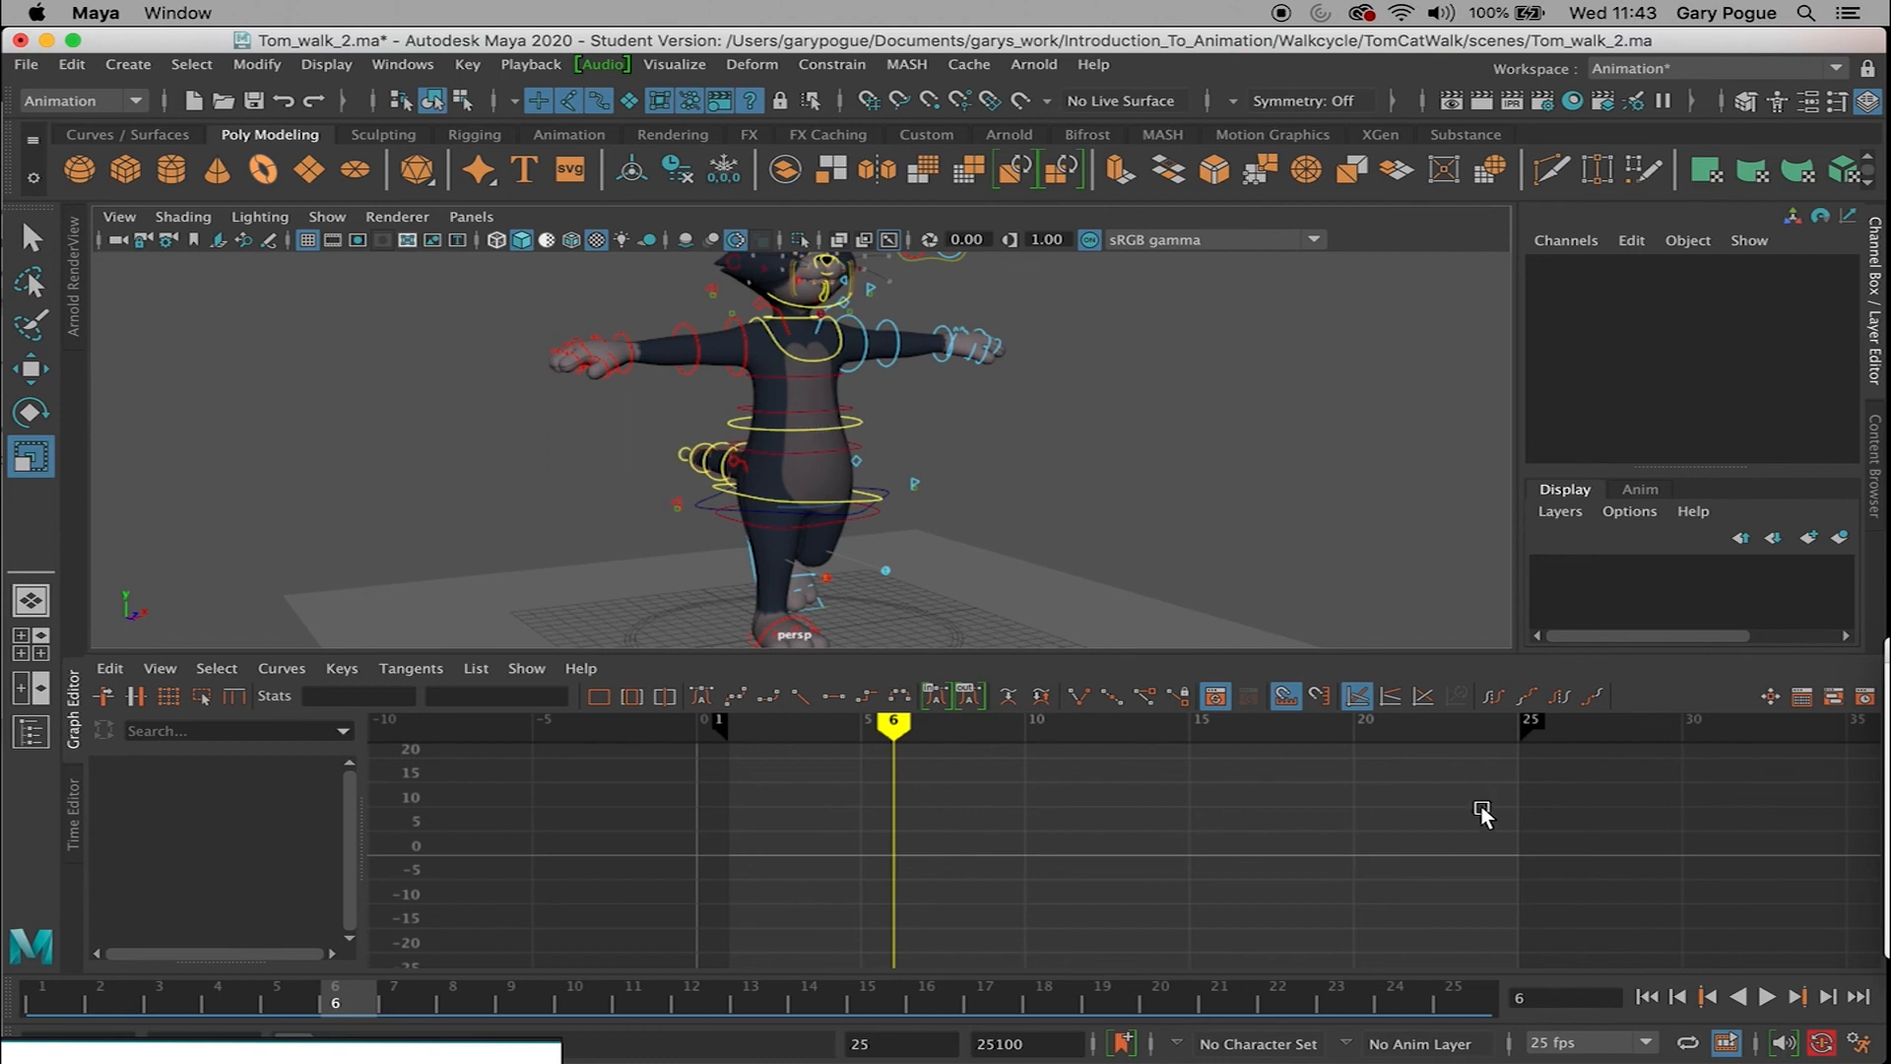
mouse_move(1035, 1049)
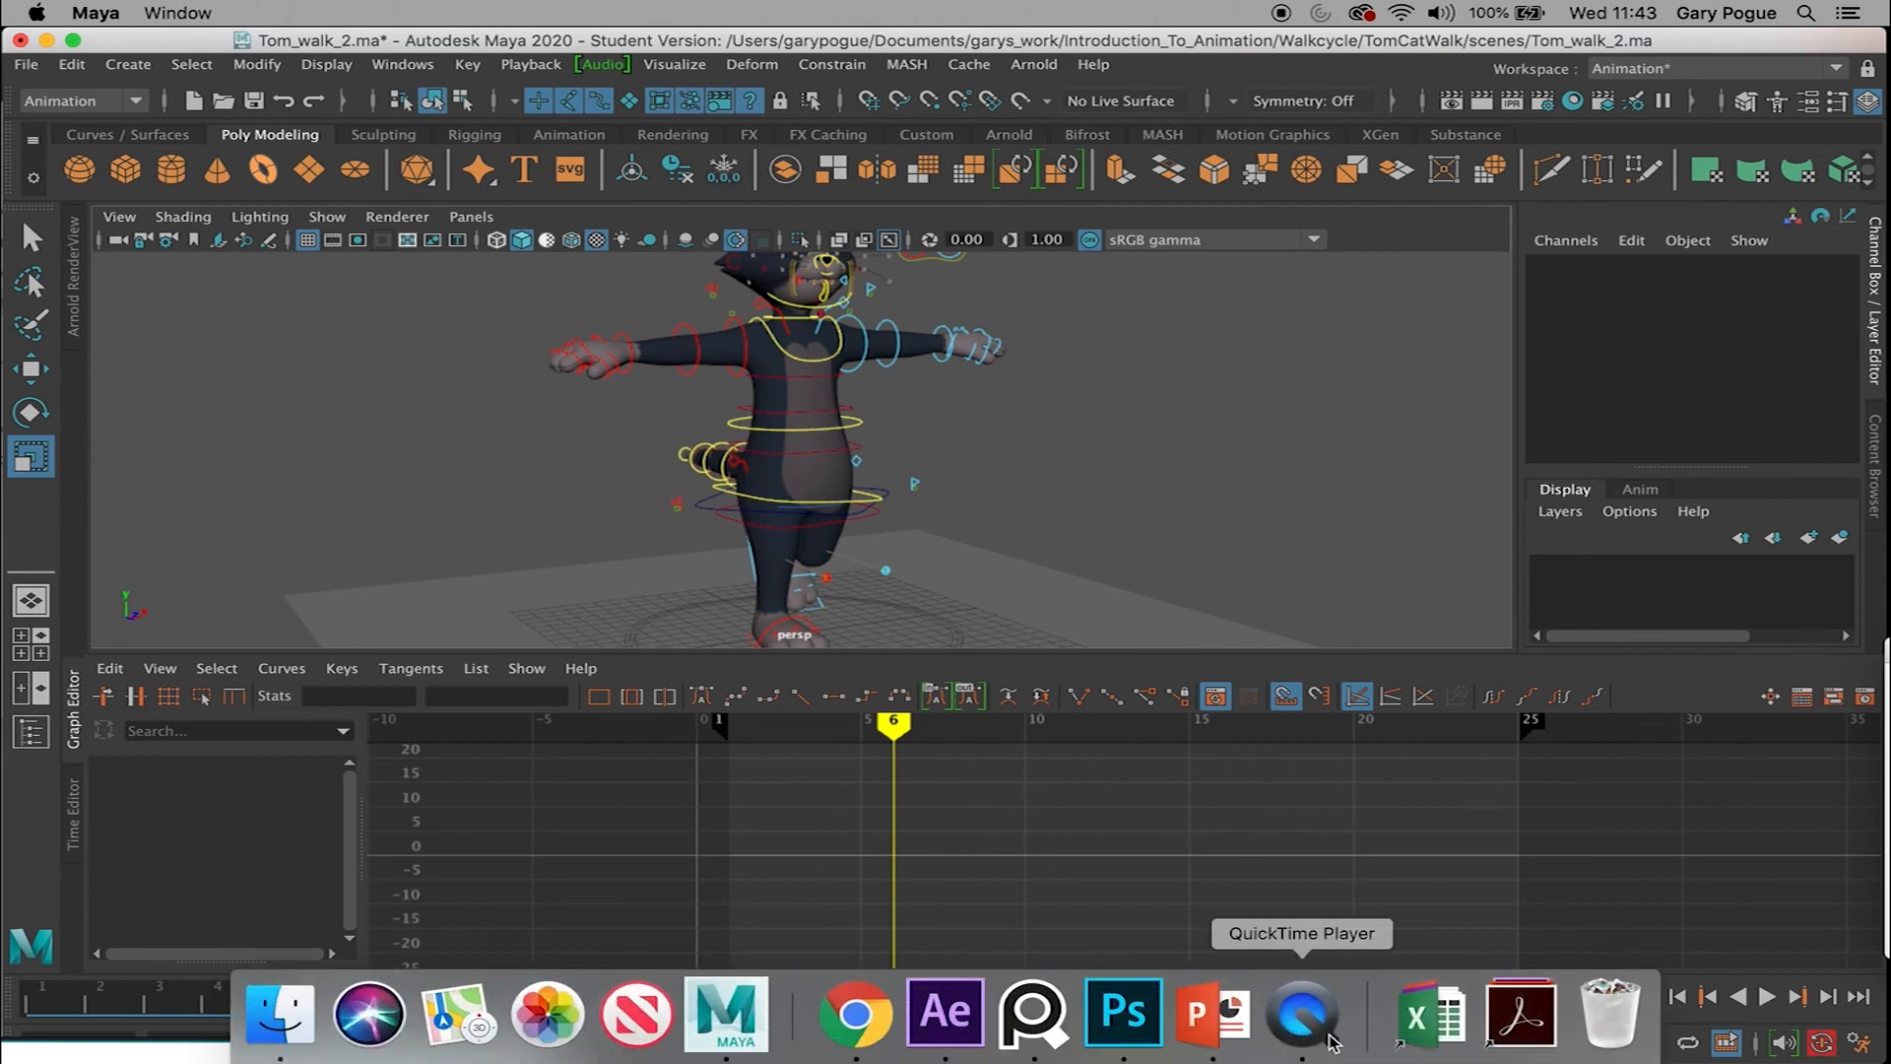